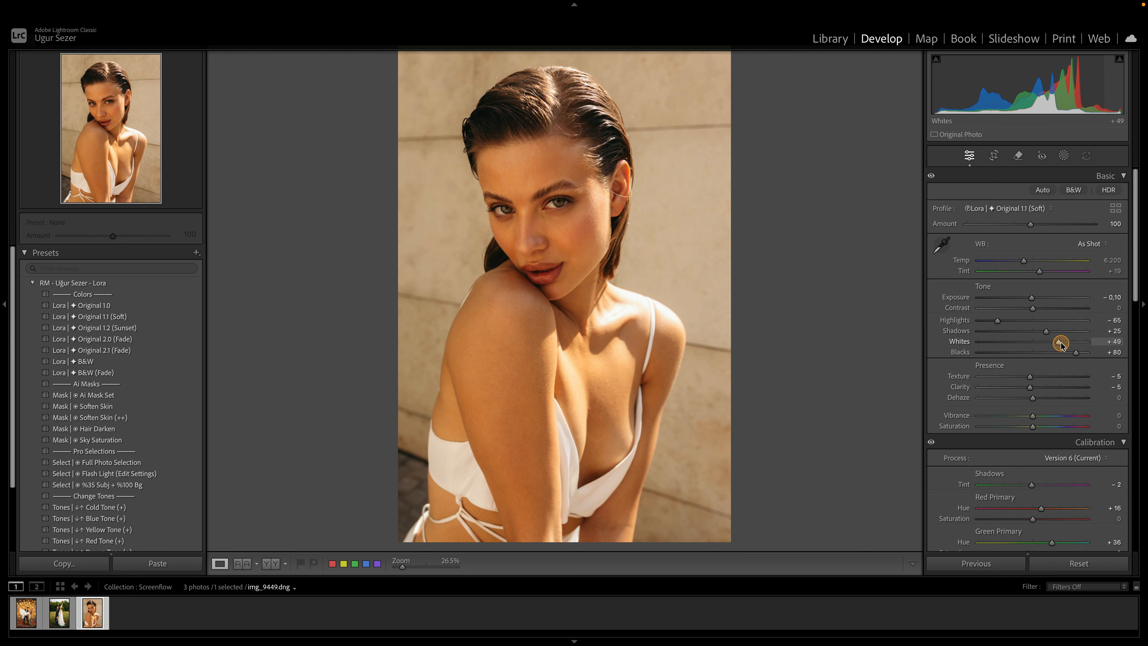
Set the photo's Whites to +53, Blacks to +84, Shadows to +47 and Contrast to +6
{"action": "left_click_drag", "start_coordinate": [1059, 342], "coordinate": [1063, 342]}
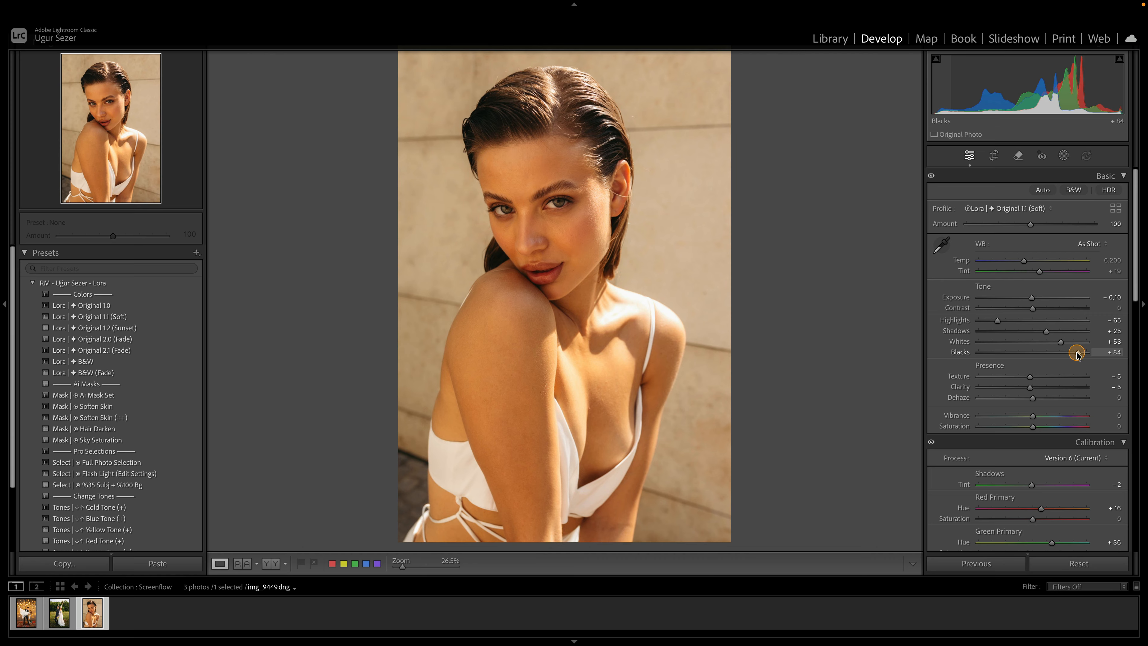
{"action": "left_click_drag", "start_coordinate": [1045, 331], "coordinate": [1051, 331]}
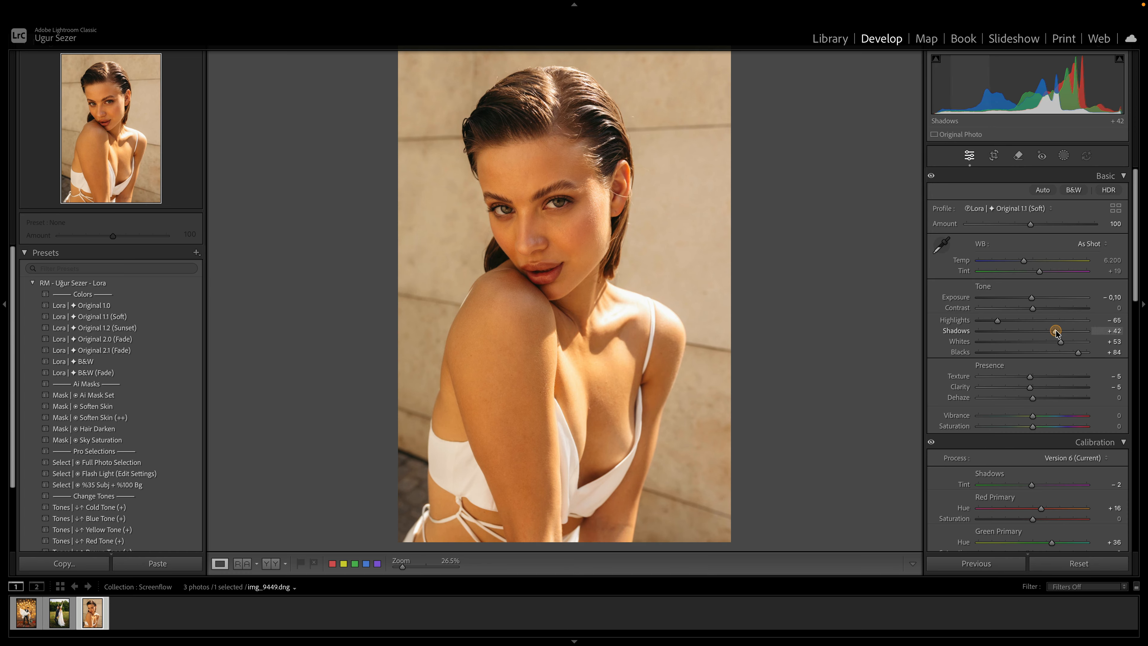
{"action": "left_click_drag", "start_coordinate": [1058, 331], "coordinate": [1059, 335]}
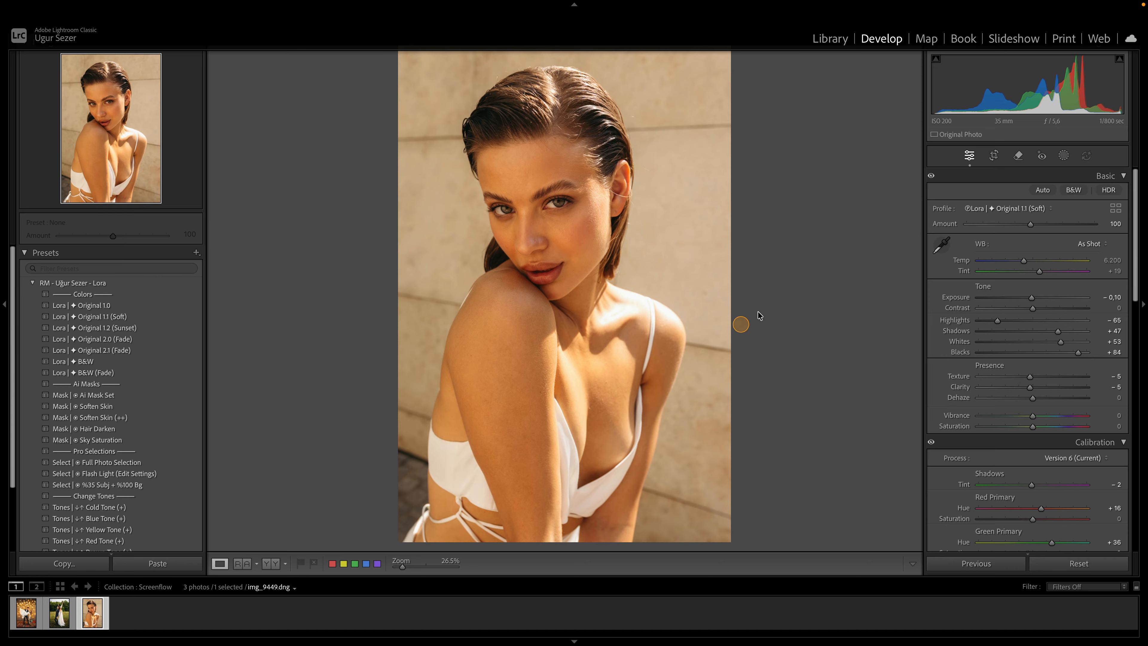
{"action": "left_click", "coordinate": [1033, 309]}
{"action": "left_click_drag", "start_coordinate": [1035, 309], "coordinate": [1037, 310]}
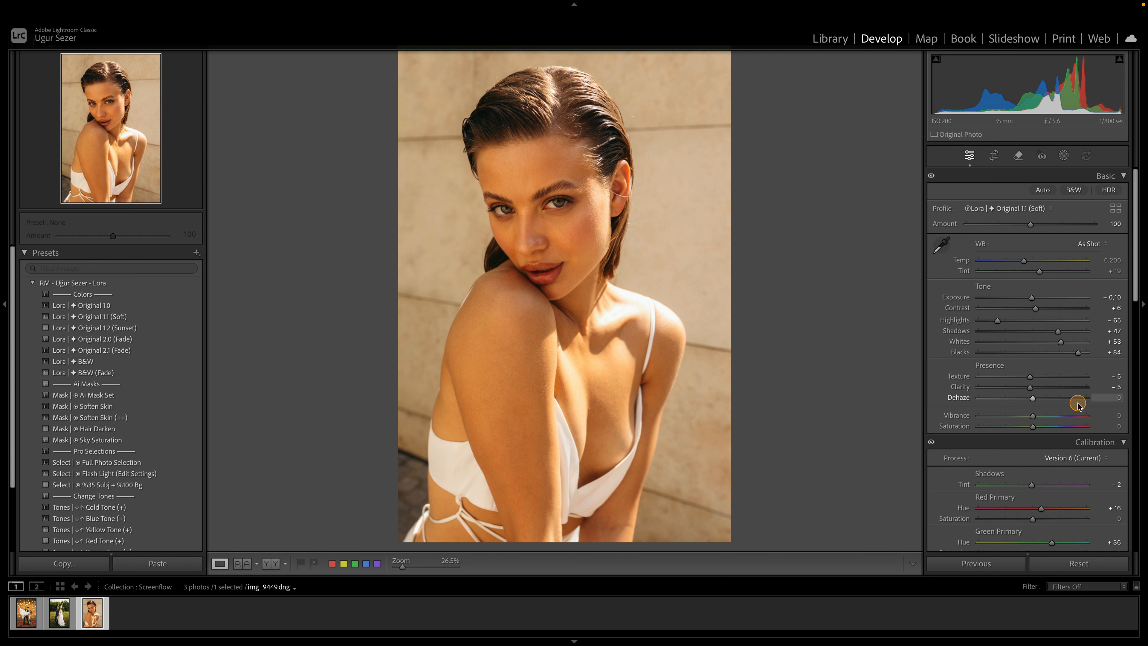
Try moving the shadow point on the tone curve's point curve, undoing each adjustment
{"action": "scroll", "coordinate": [1077, 403], "scroll_direction": "down", "scroll_amount": 10}
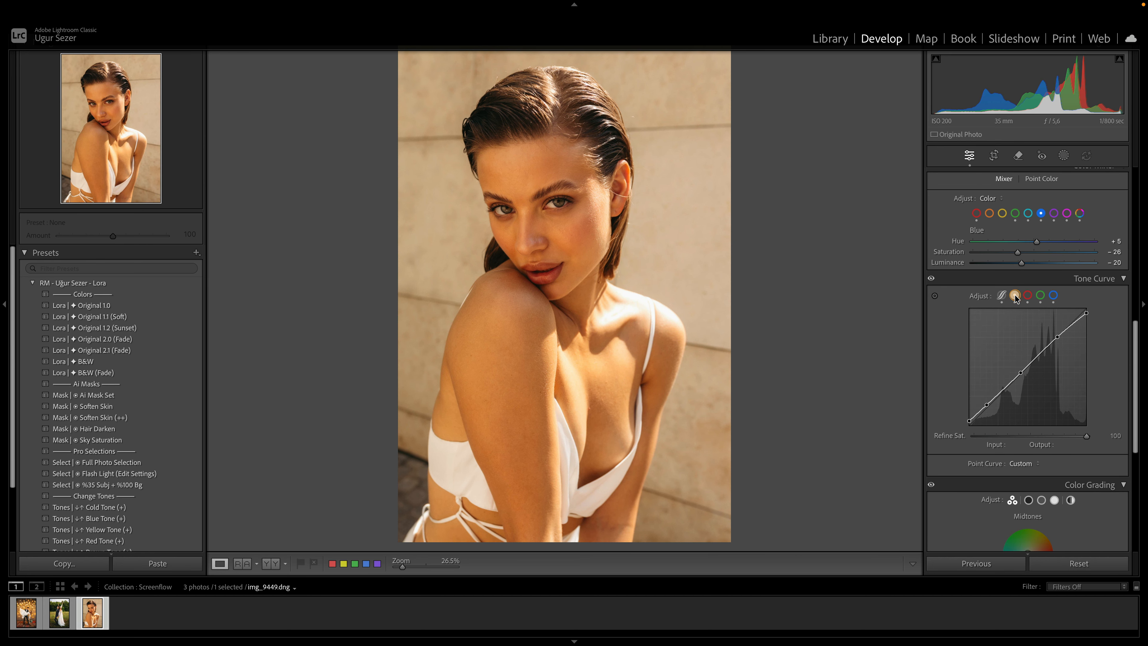
{"action": "left_click", "coordinate": [987, 405]}
{"action": "left_click_drag", "start_coordinate": [986, 405], "coordinate": [989, 406]}
{"action": "left_click", "coordinate": [987, 404]}
{"action": "left_click_drag", "start_coordinate": [987, 404], "coordinate": [987, 406]}
{"action": "key", "text": "ctrl+z"}
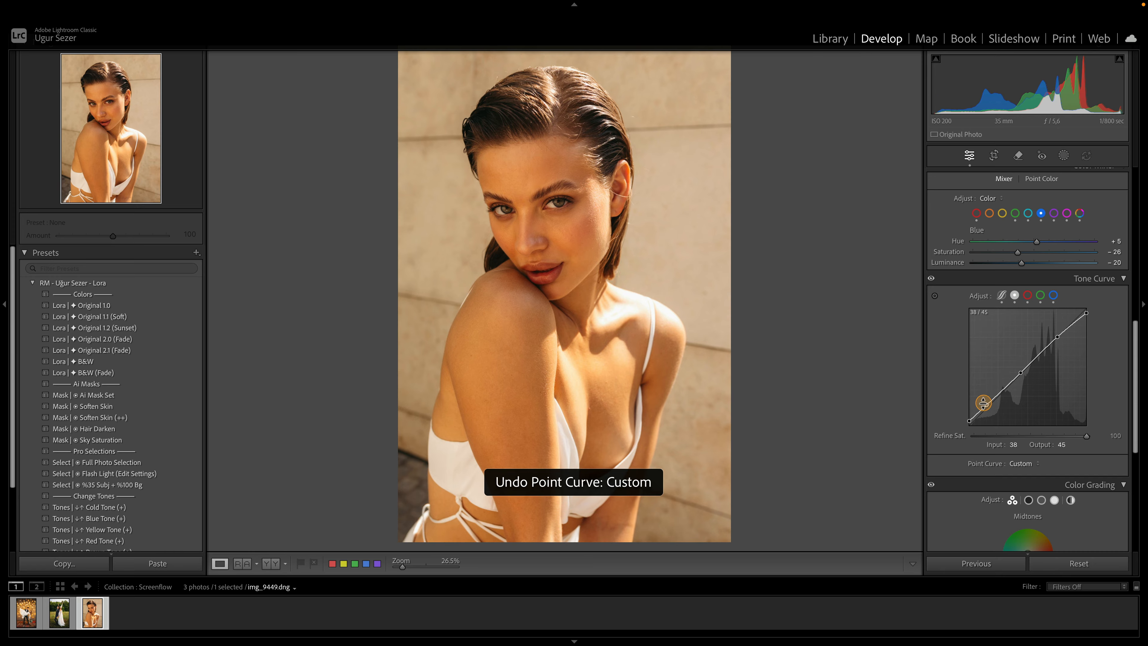
{"action": "left_click_drag", "start_coordinate": [986, 404], "coordinate": [988, 409]}
{"action": "key", "text": "ctrl+z"}
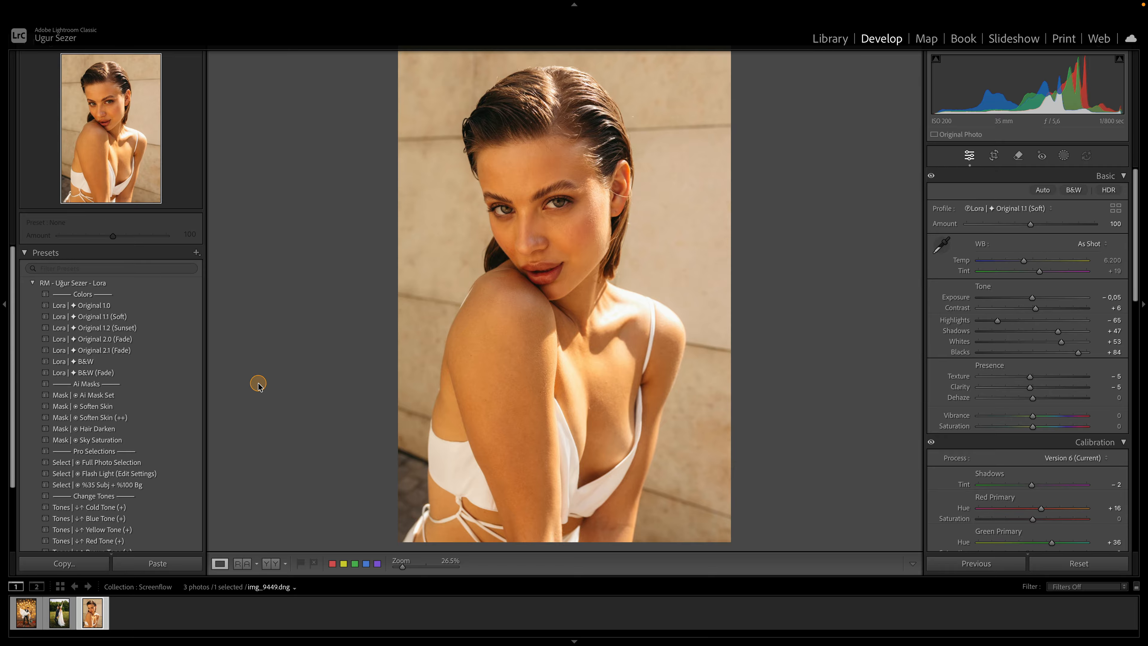
Apply the Mask | Ai Mask Set preset and select its Background Dark(-) mask
{"action": "left_click", "coordinate": [92, 395]}
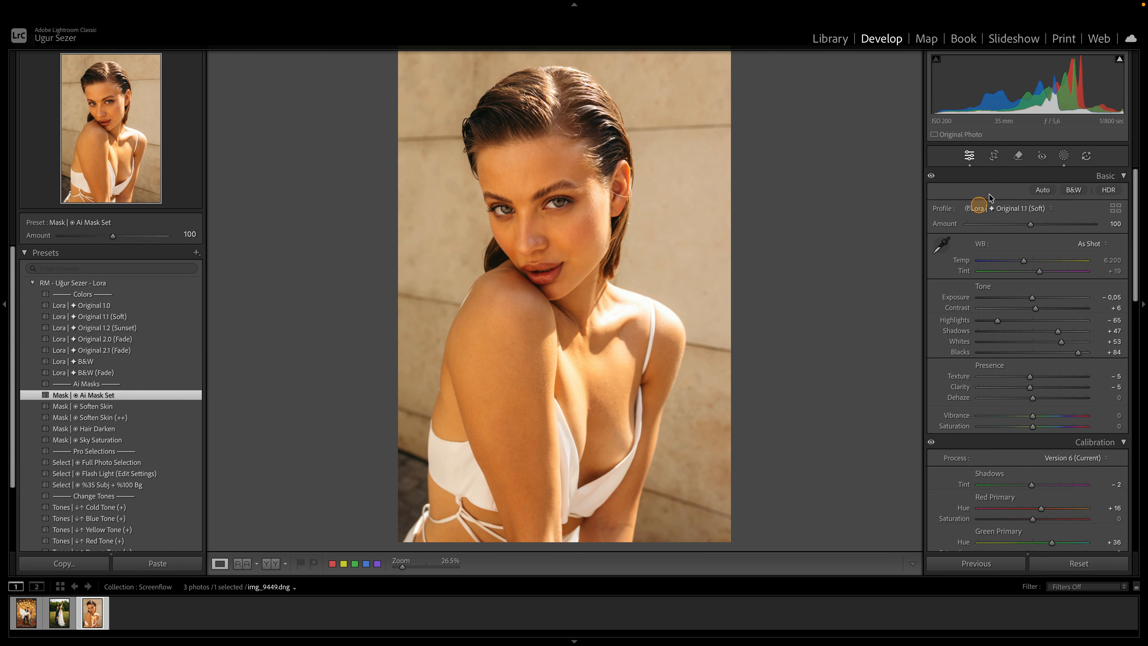
{"action": "left_click", "coordinate": [1062, 155]}
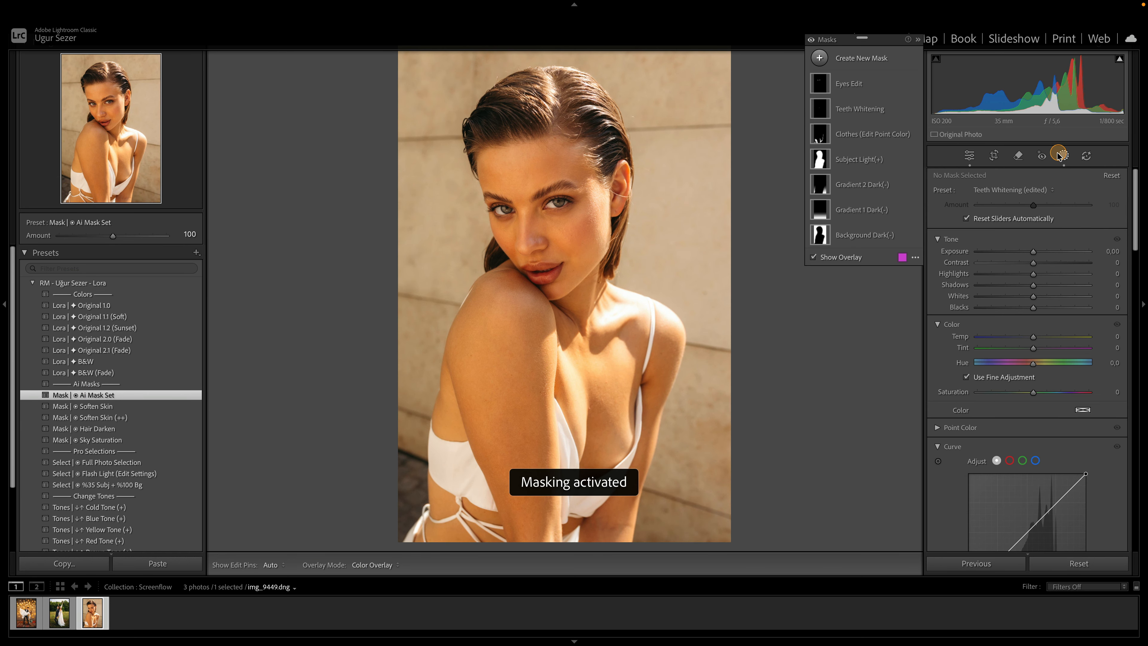
{"action": "left_click", "coordinate": [848, 240]}
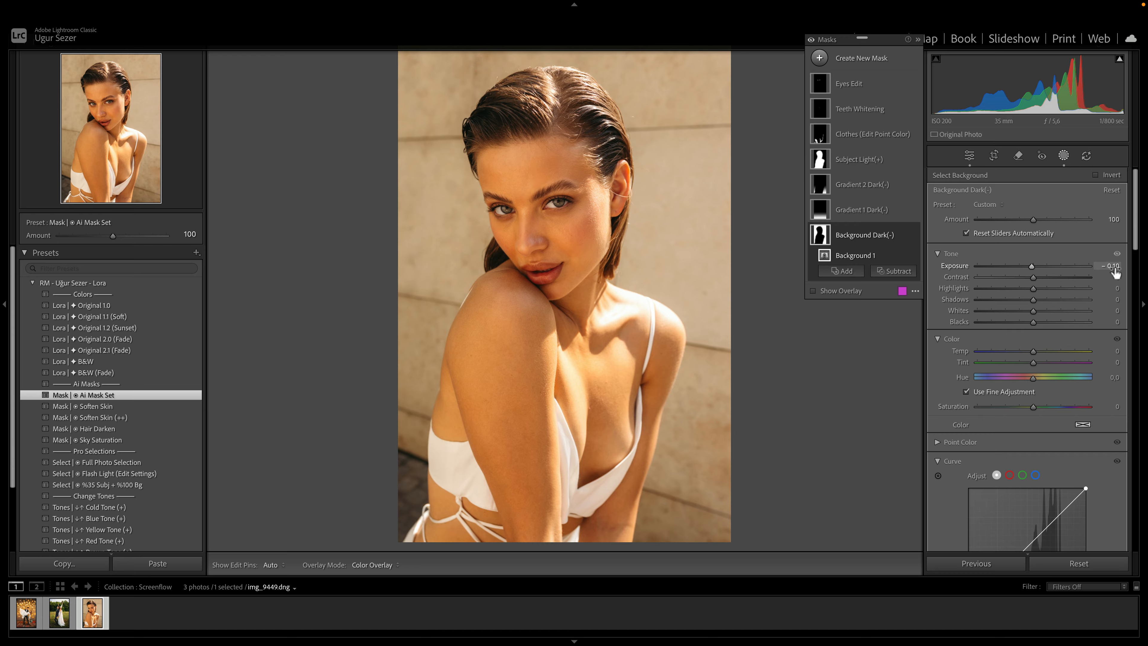
Try cooling the Background Dark(-) mask's temperature to -53 and -100, returning it to 0
{"action": "left_click_drag", "start_coordinate": [1034, 352], "coordinate": [1006, 355]}
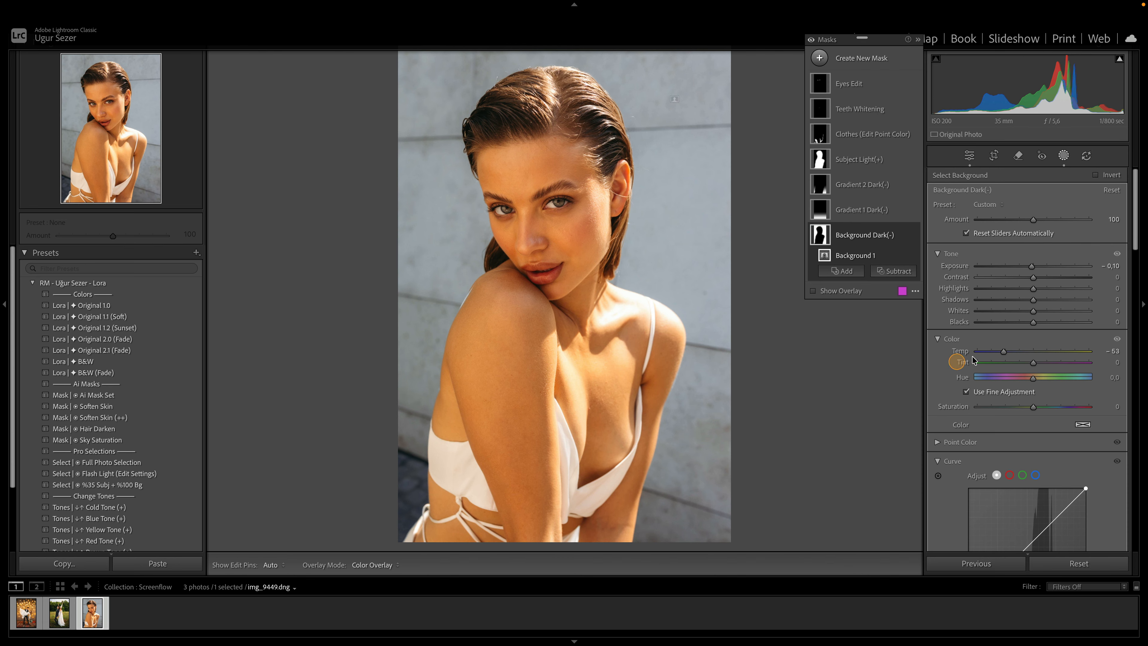
{"action": "double_click", "coordinate": [963, 352]}
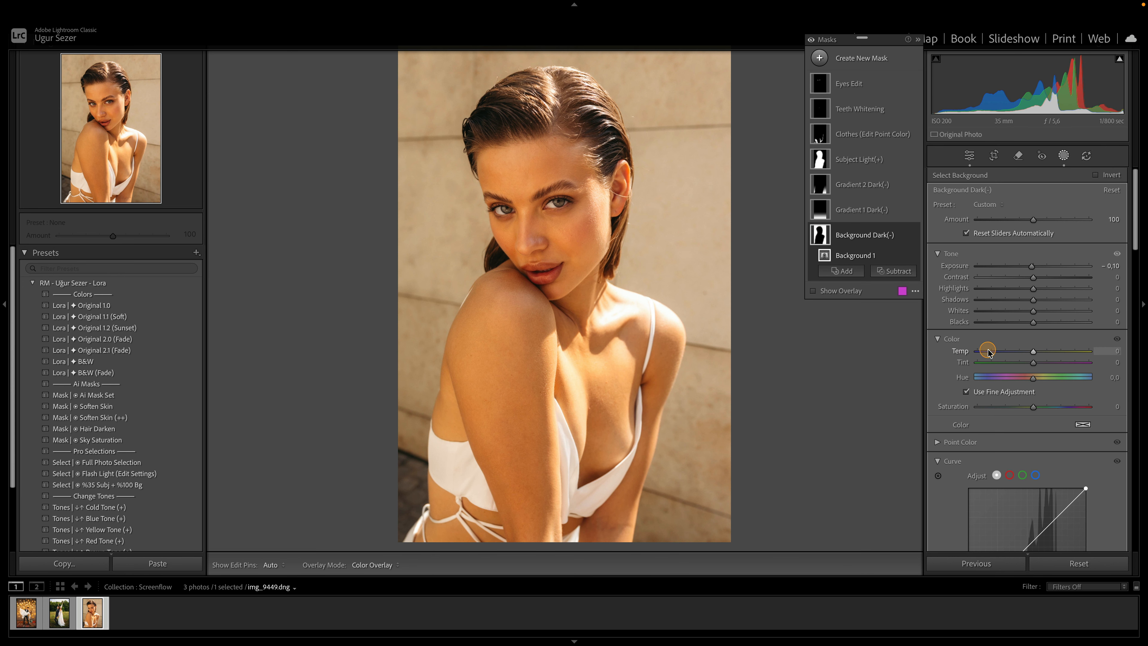
{"action": "left_click_drag", "start_coordinate": [981, 352], "coordinate": [969, 352]}
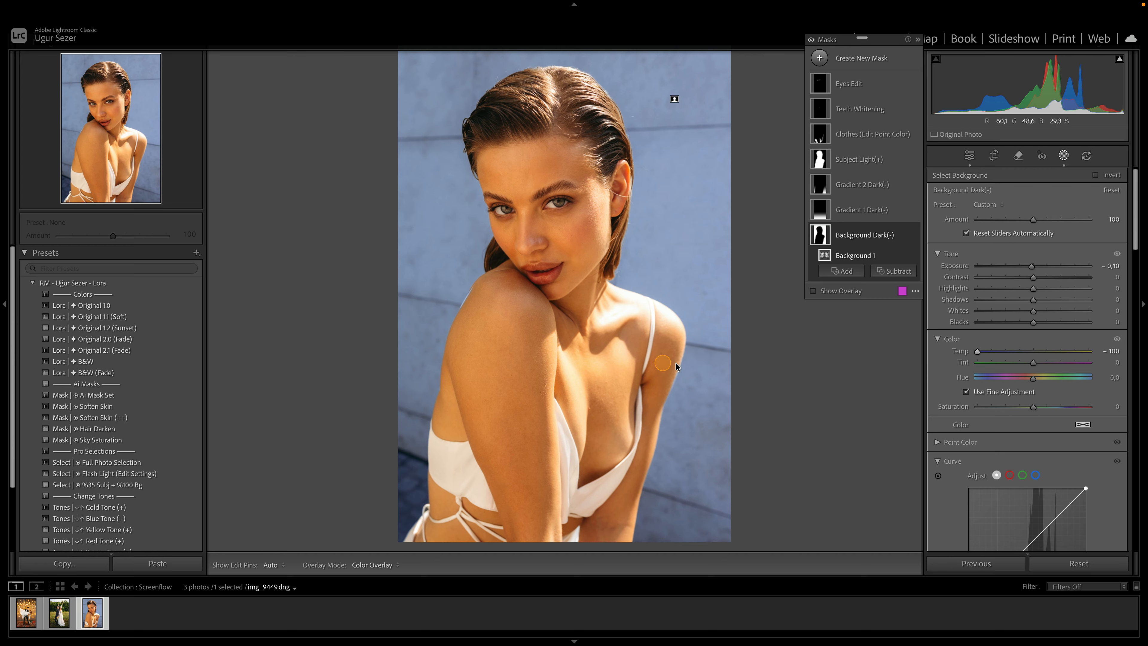
{"action": "left_click", "coordinate": [977, 353]}
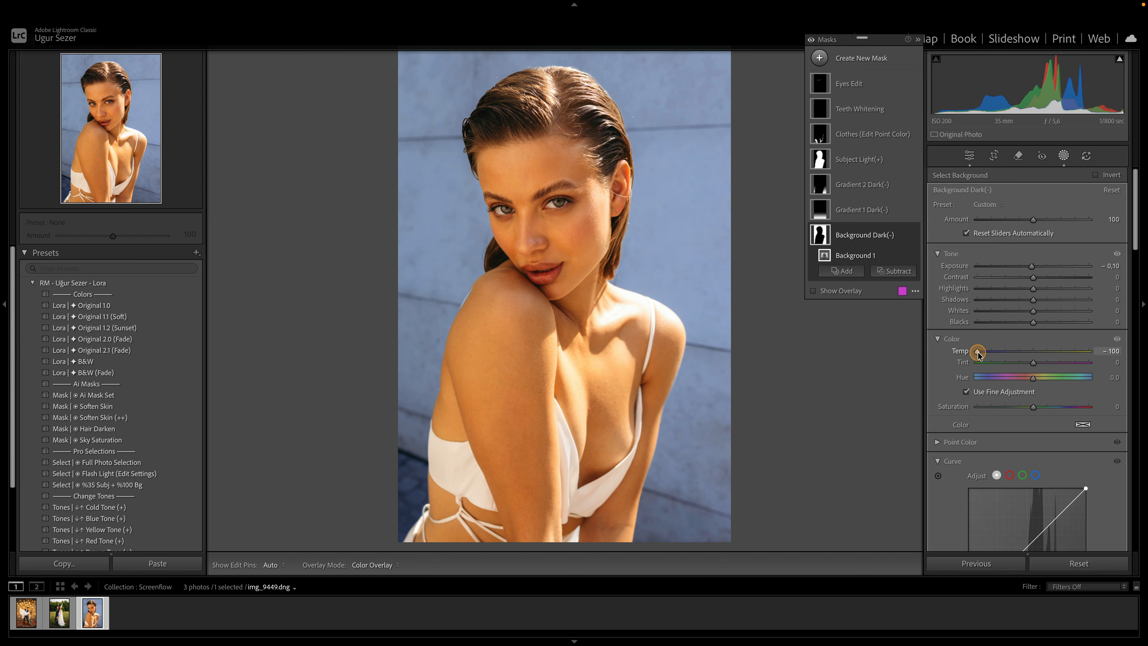
{"action": "left_click_drag", "start_coordinate": [978, 353], "coordinate": [1034, 353]}
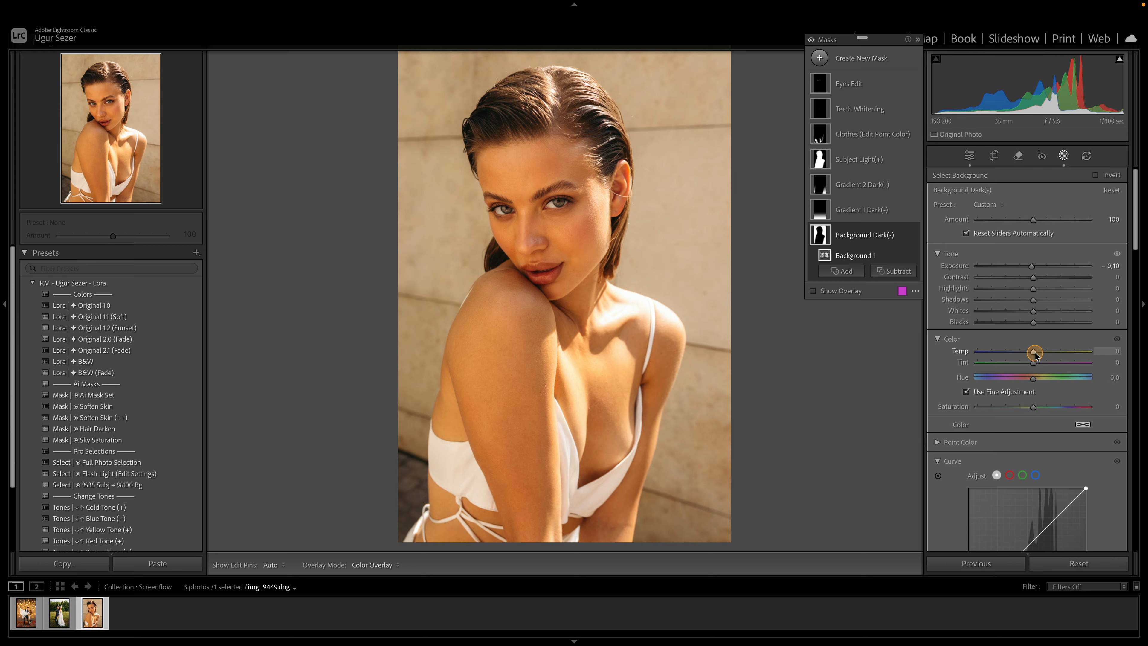
Set the Background Dark(-) mask's temperature to -3 and slightly reduce its saturation, and close masking
{"action": "left_click_drag", "start_coordinate": [1035, 355], "coordinate": [1035, 355]}
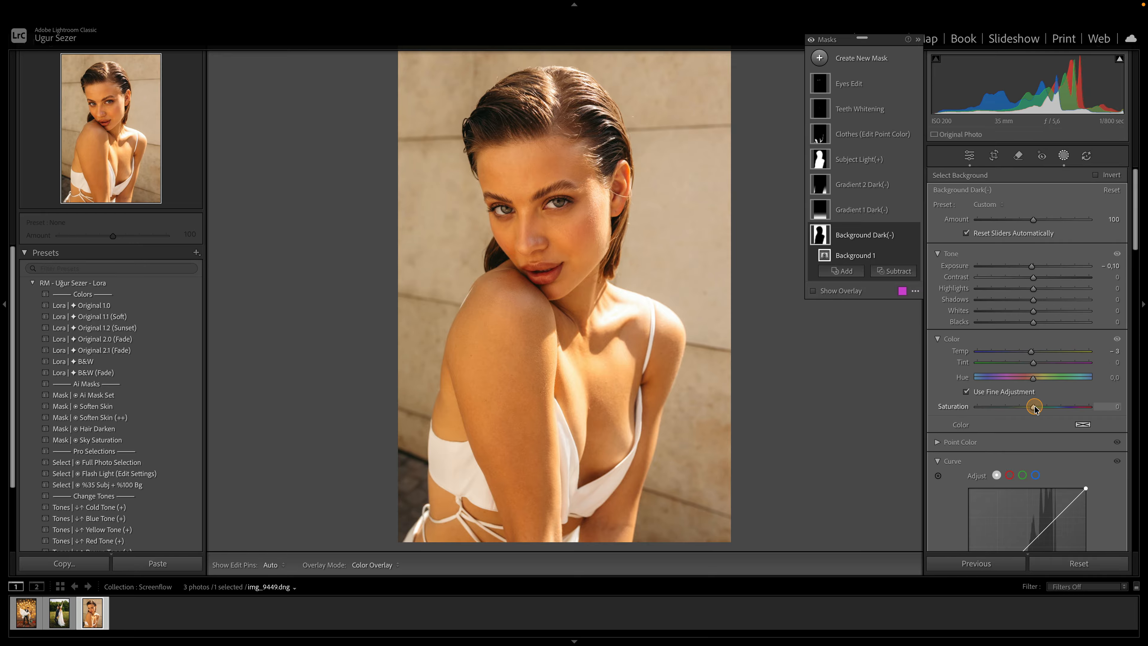
{"action": "mouse_move", "coordinate": [1035, 409]}
{"action": "left_mouse_down"}
{"action": "mouse_move", "coordinate": [1020, 412]}
{"action": "mouse_move", "coordinate": [1032, 411]}
{"action": "left_mouse_up"}
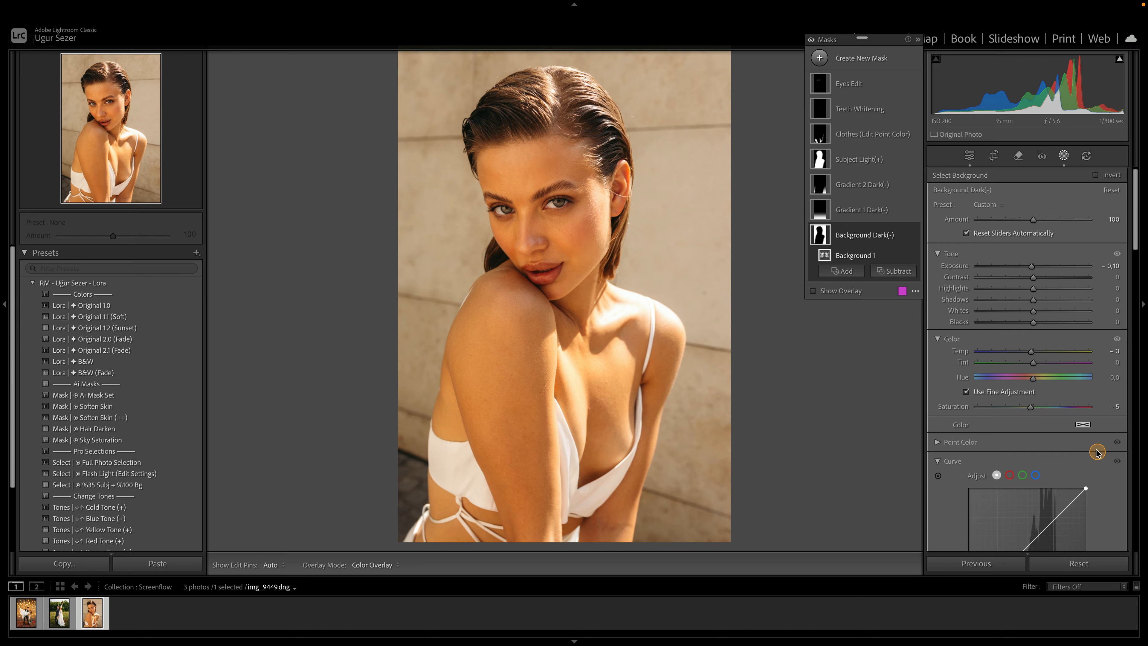
{"action": "left_click_drag", "start_coordinate": [1030, 406], "coordinate": [1032, 409]}
{"action": "key", "text": "Escape"}
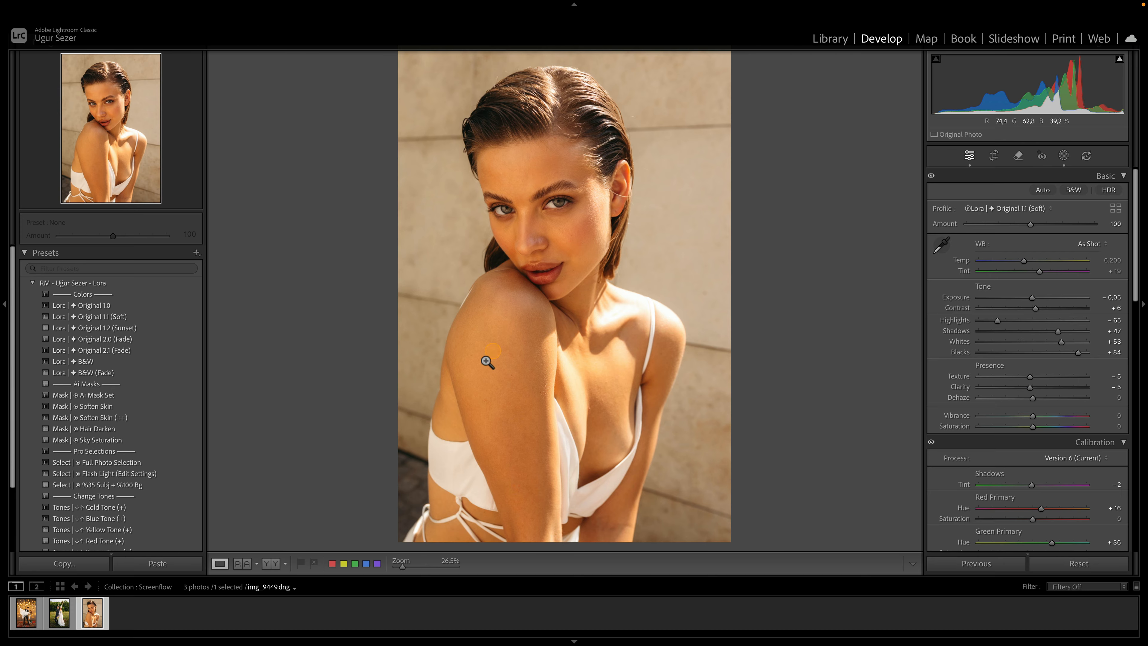
Apply the Mask | Soften Skin preset, and reset and fine-tune the Blacks of its Soften Skin mask
{"action": "left_click", "coordinate": [160, 406]}
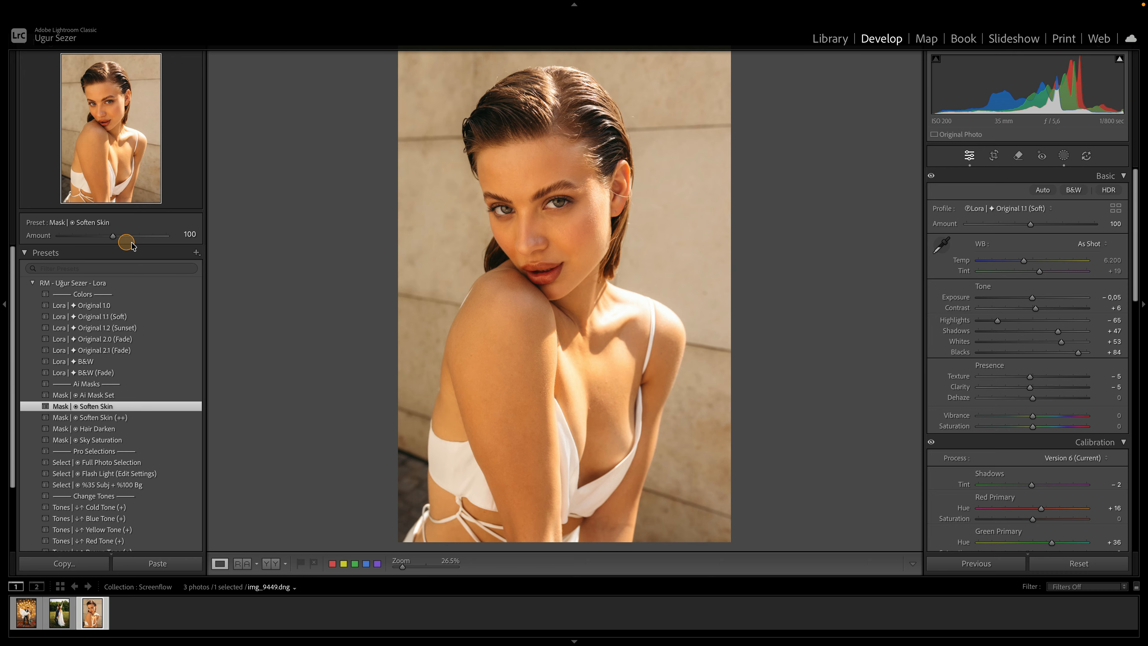
{"action": "left_click", "coordinate": [1065, 156]}
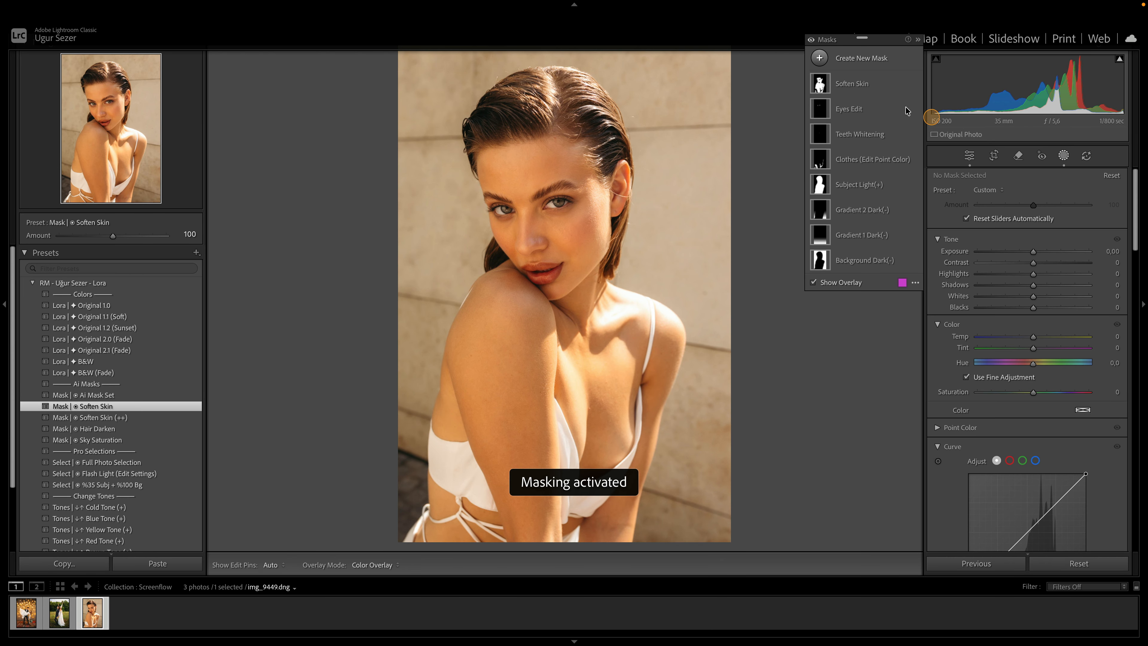
{"action": "left_click", "coordinate": [852, 85]}
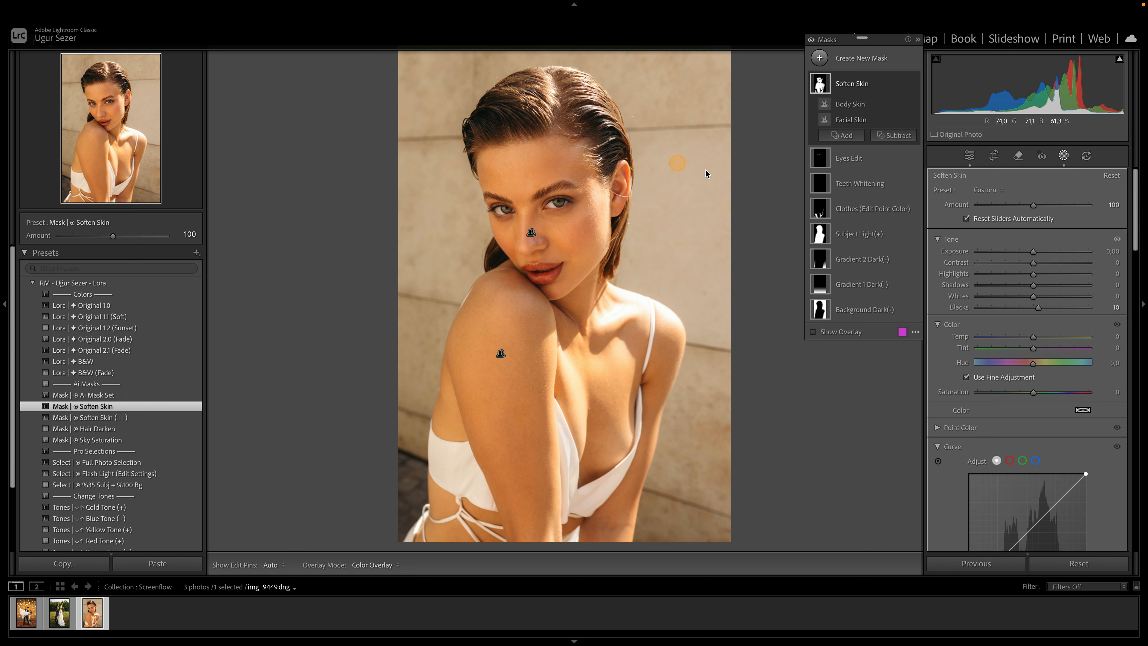
{"action": "double_click", "coordinate": [1098, 311]}
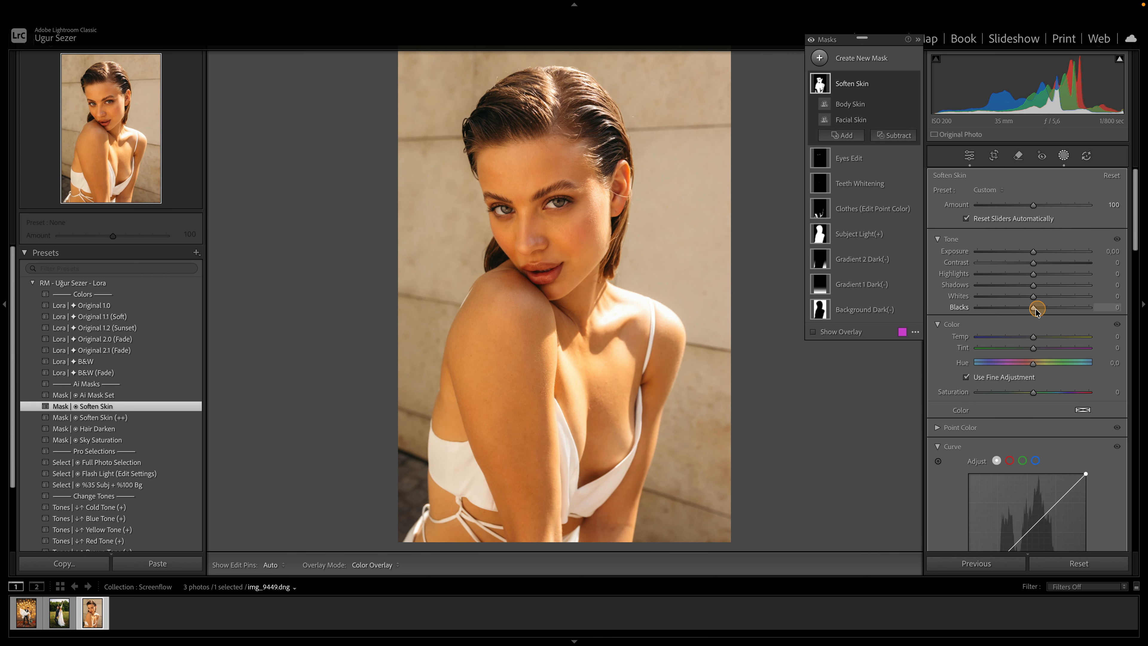
{"action": "left_click_drag", "start_coordinate": [1034, 309], "coordinate": [1035, 310]}
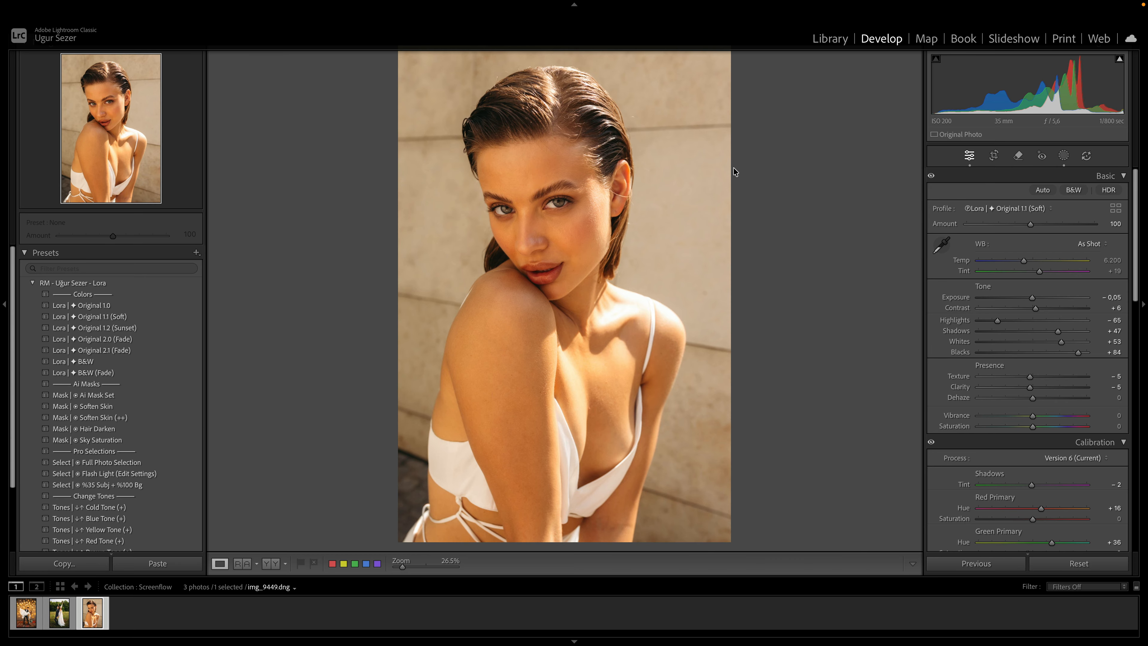
Create a new brush mask with size 2.0 and paint over the irises of both eyes
{"action": "left_click_drag", "start_coordinate": [577, 97], "coordinate": [608, 99]}
{"action": "left_click_drag", "start_coordinate": [512, 359], "coordinate": [597, 289]}
{"action": "left_click_drag", "start_coordinate": [573, 252], "coordinate": [587, 250]}
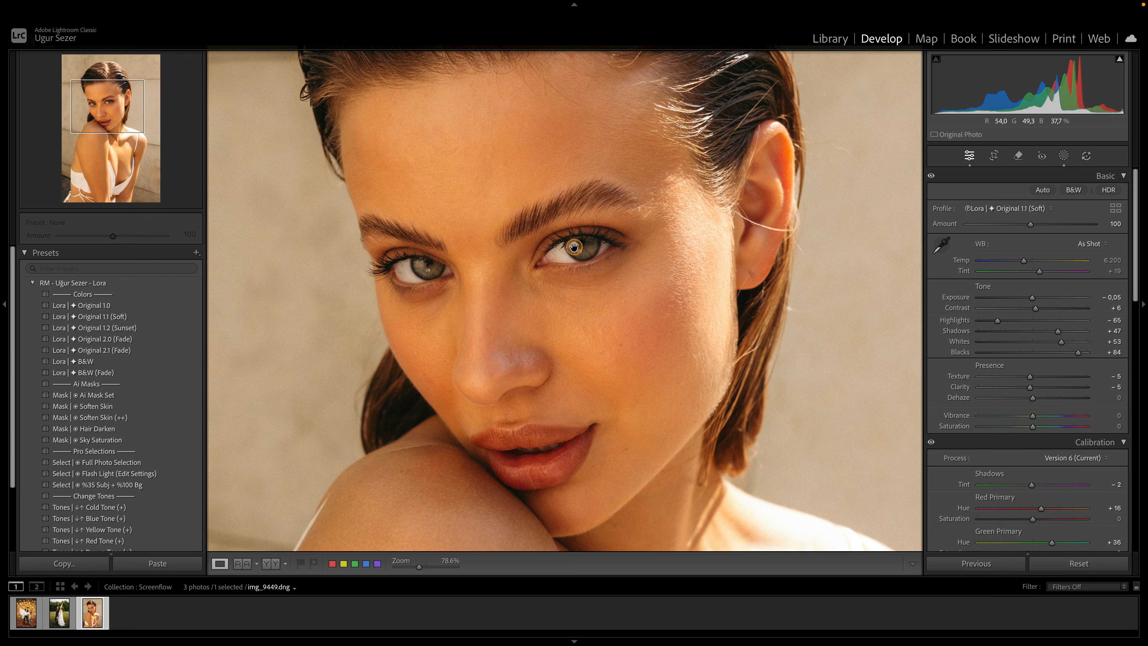
{"action": "left_click", "coordinate": [1063, 156]}
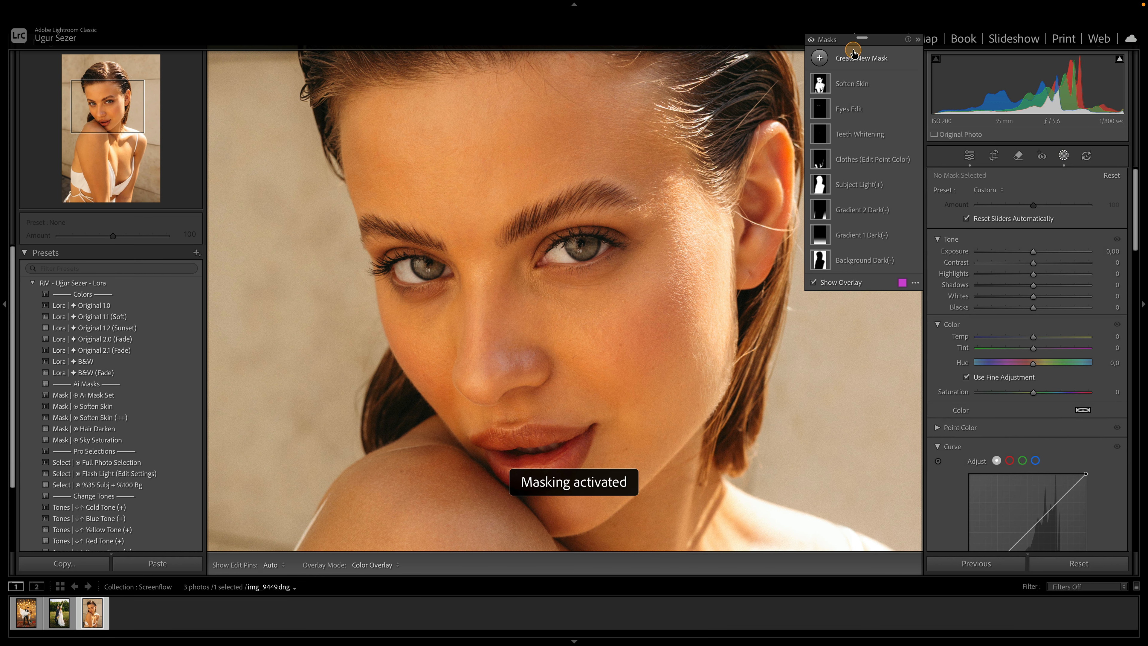
{"action": "left_click", "coordinate": [855, 63]}
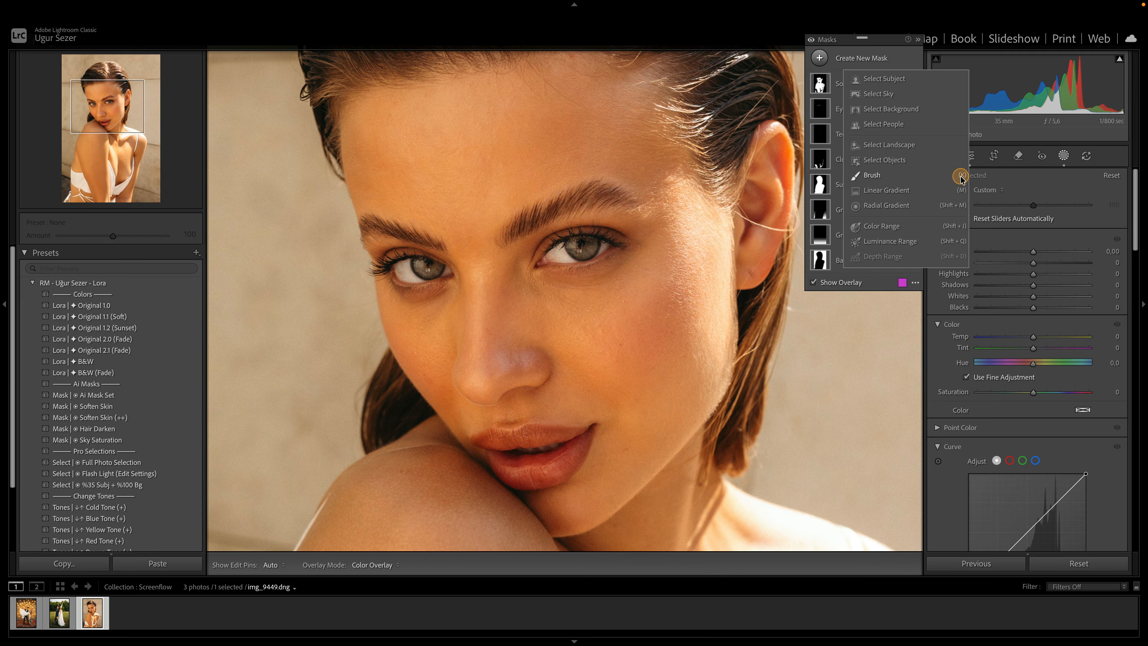
{"action": "left_click", "coordinate": [962, 178]}
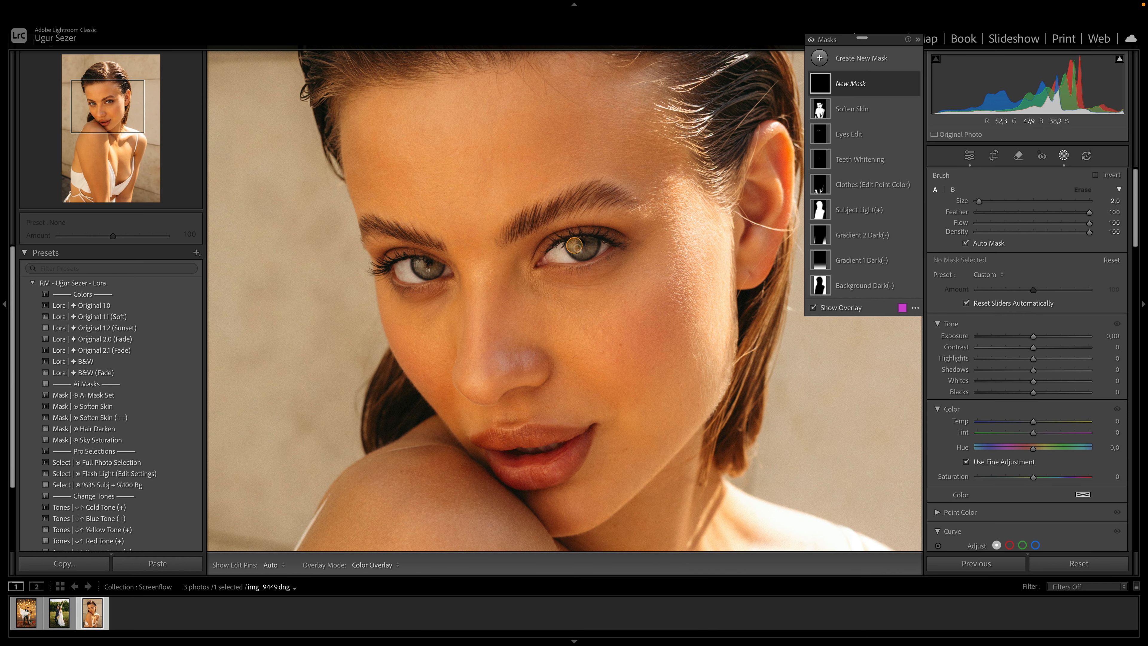
{"action": "key", "text": "h"}
{"action": "left_click_drag", "start_coordinate": [578, 254], "coordinate": [573, 248]}
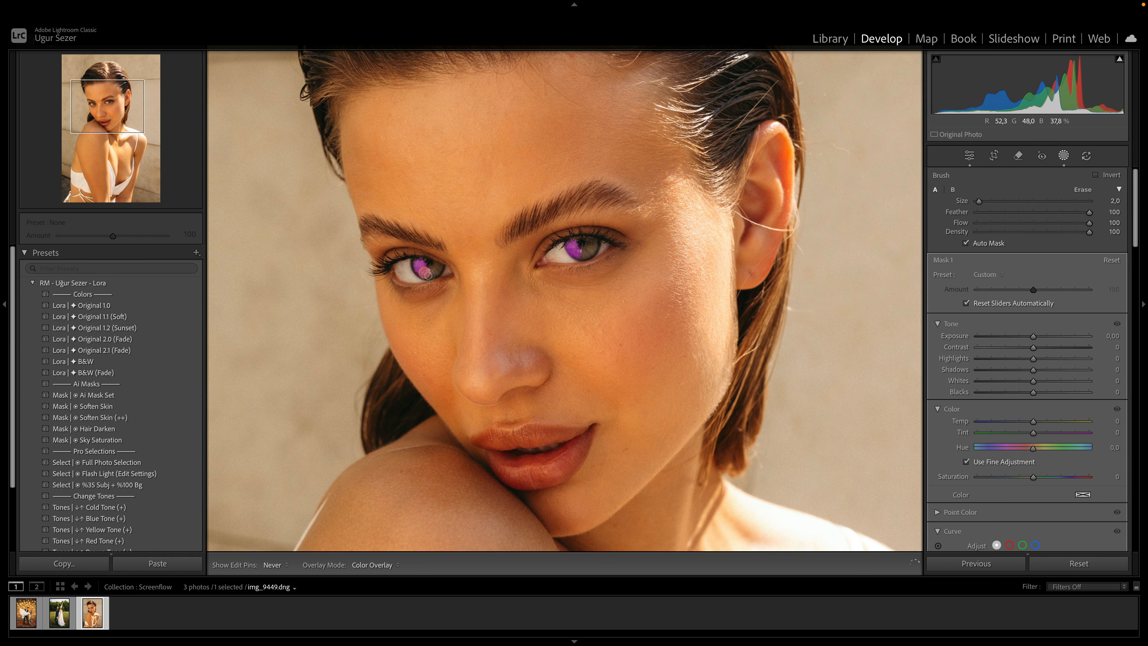
{"action": "key", "text": "h"}
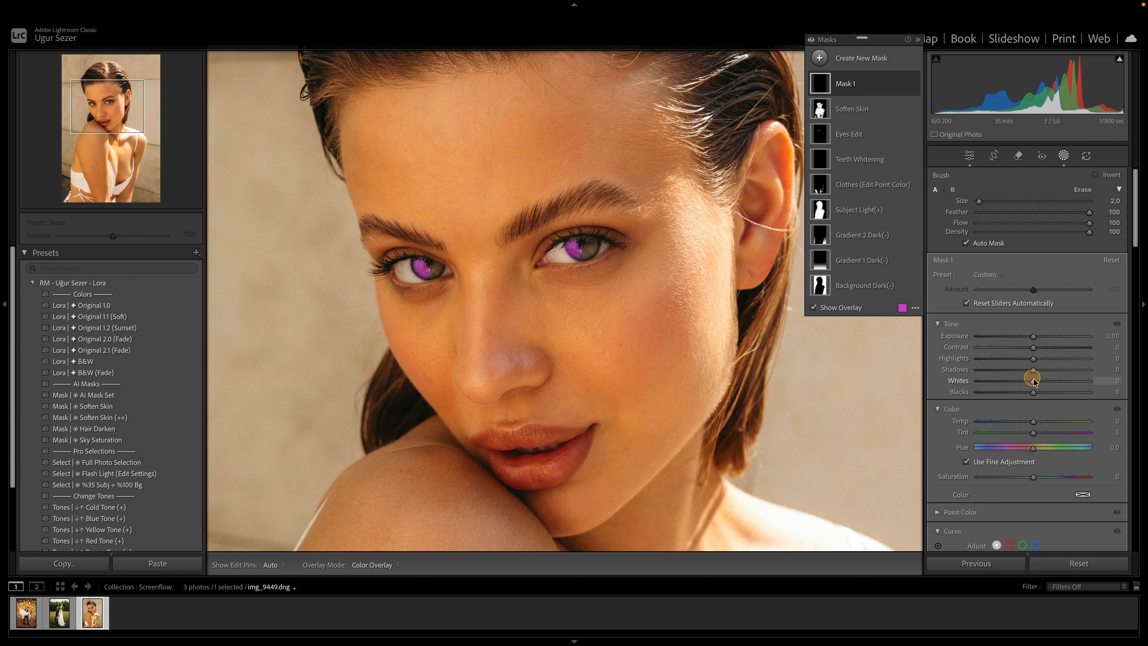
Set the iris mask's Exposure to 0.07, Highlights to 18, Whites to 60 and Temp to -6, and compare the eyes with and without it
{"action": "left_click_drag", "start_coordinate": [1035, 382], "coordinate": [1042, 384]}
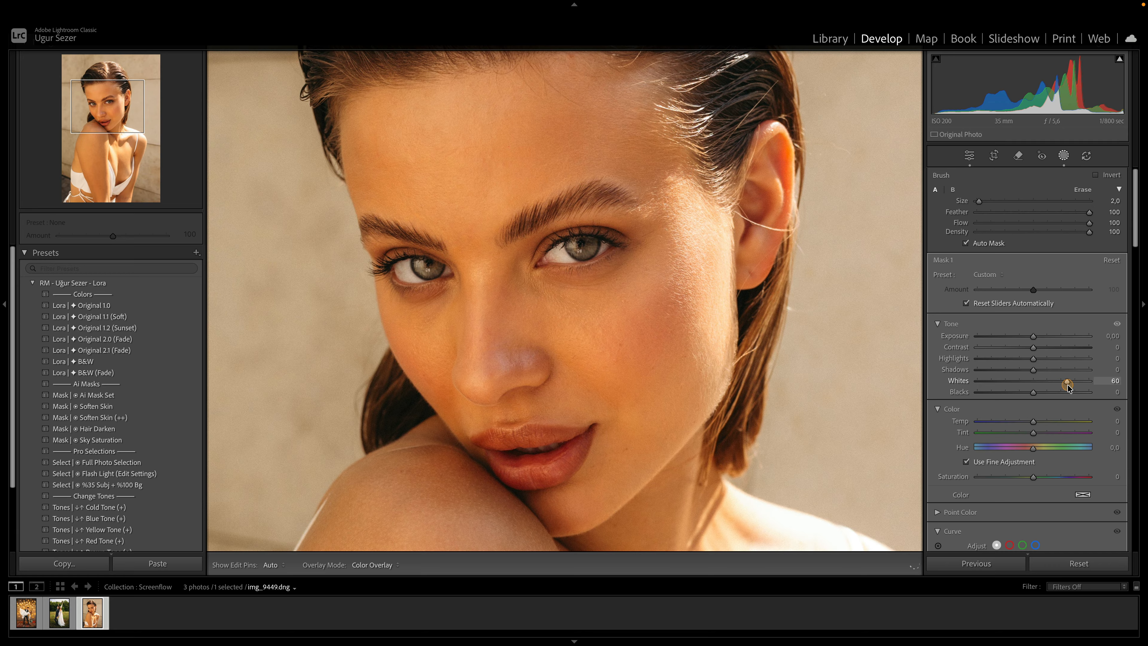
{"action": "left_click_drag", "start_coordinate": [1068, 385], "coordinate": [1035, 337]}
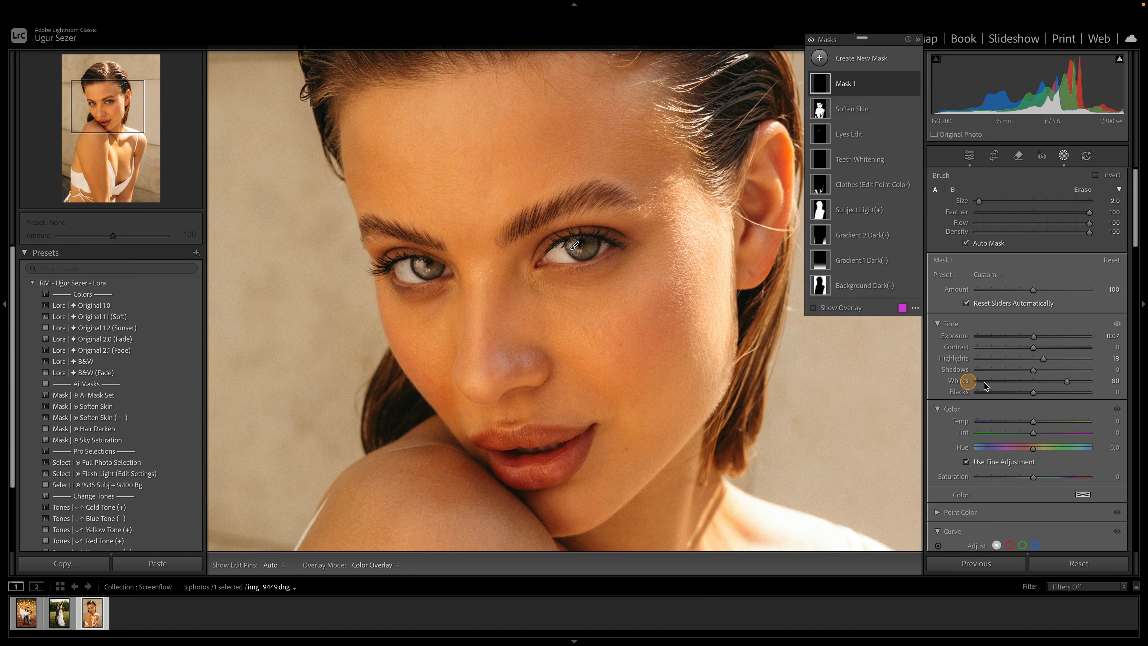
{"action": "left_click_drag", "start_coordinate": [1034, 422], "coordinate": [1035, 424]}
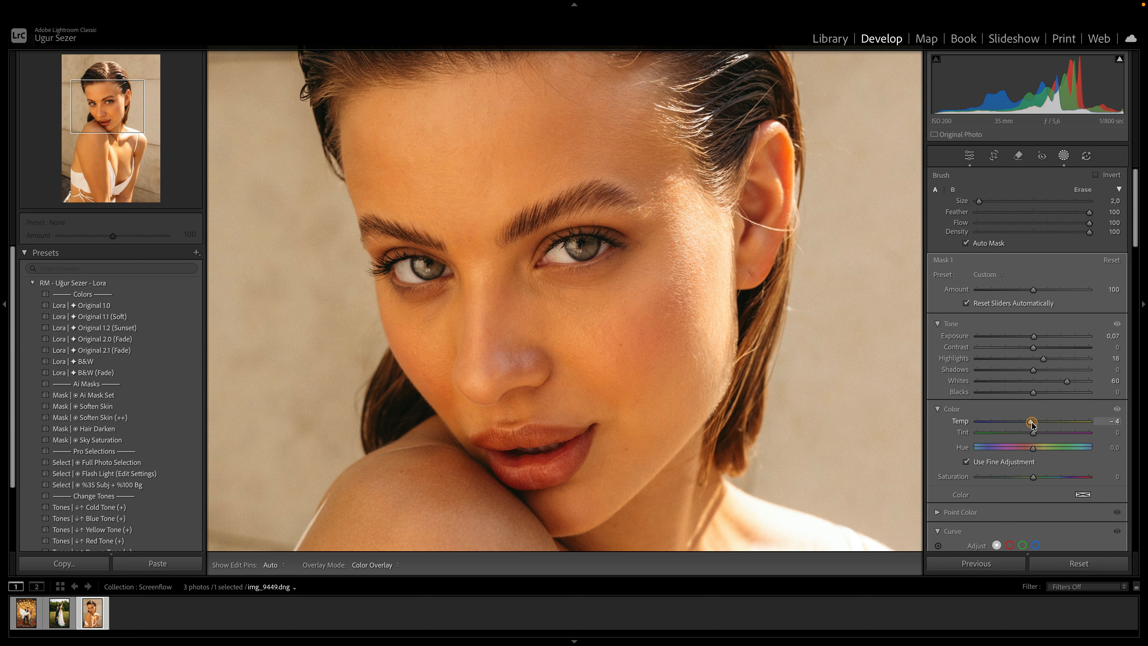
{"action": "left_click_drag", "start_coordinate": [1032, 424], "coordinate": [1031, 423]}
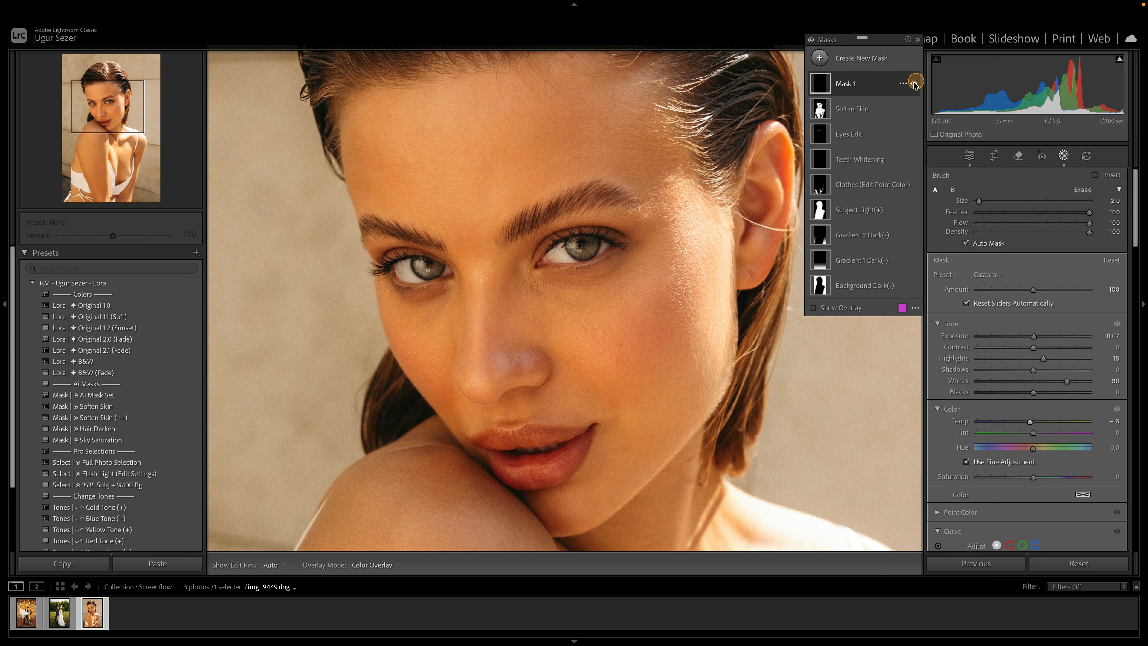
{"action": "left_click", "coordinate": [914, 84]}
{"action": "left_click", "coordinate": [913, 83]}
{"action": "left_click", "coordinate": [913, 83]}
{"action": "left_click", "coordinate": [913, 83]}
{"action": "left_click", "coordinate": [913, 83]}
Paint a second brush mask with size 6.0 over both eyebrows
{"action": "left_click_drag", "start_coordinate": [552, 207], "coordinate": [619, 198]}
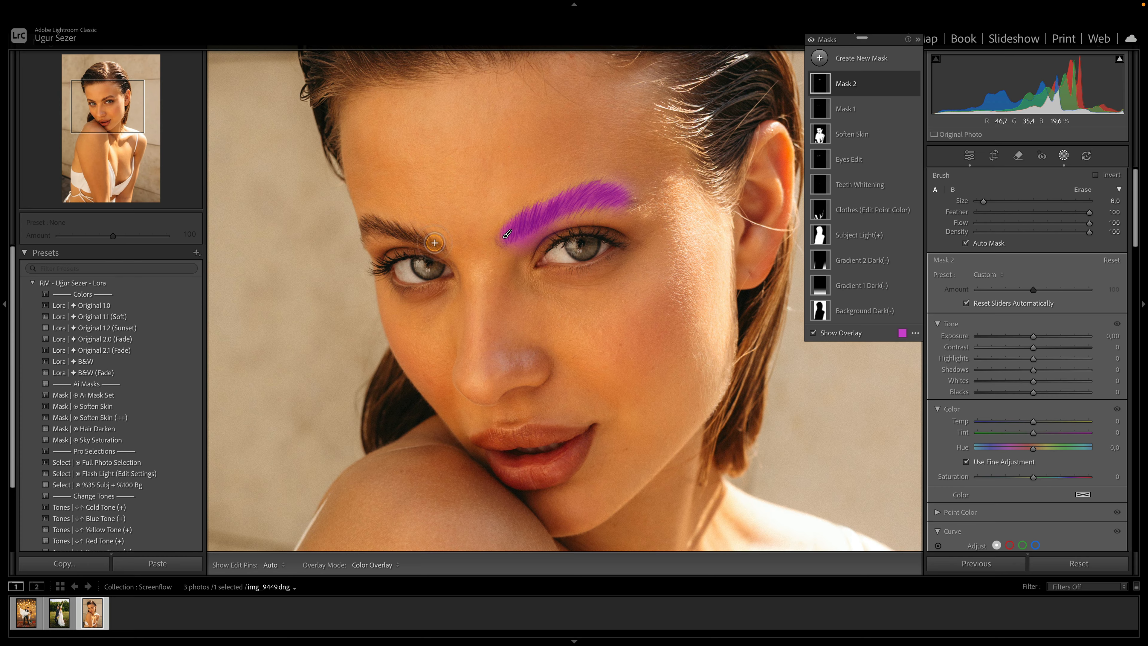
{"action": "left_click_drag", "start_coordinate": [434, 243], "coordinate": [370, 226]}
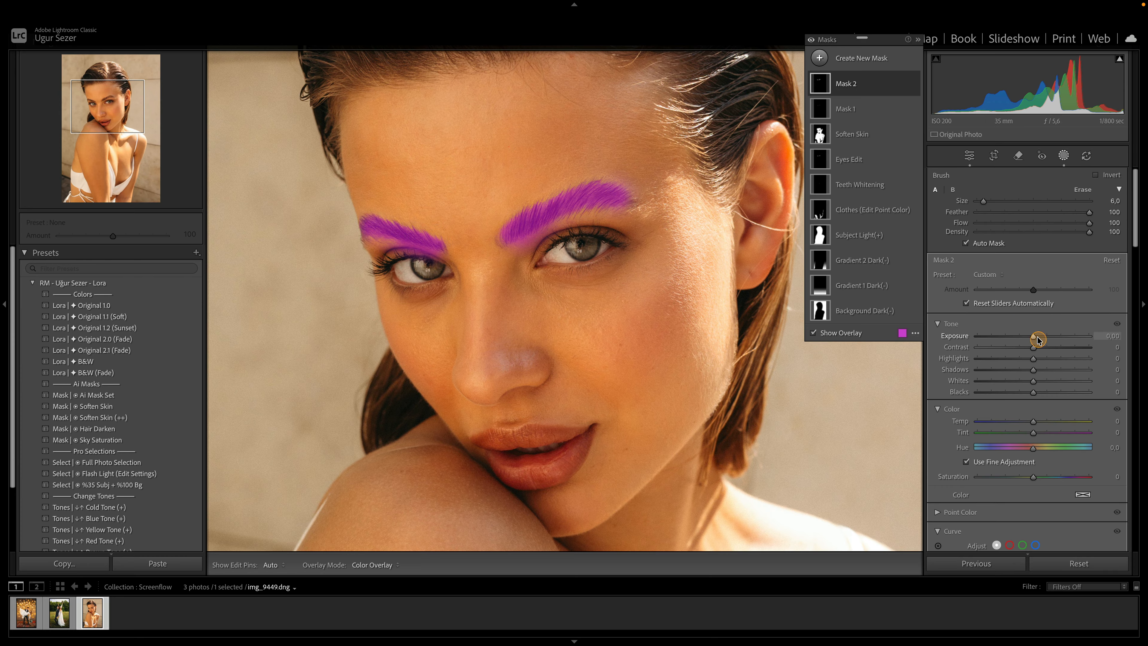
Set the eyebrow mask's Exposure to -0.20 and leave masking
{"action": "left_click_drag", "start_coordinate": [1037, 337], "coordinate": [1034, 338]}
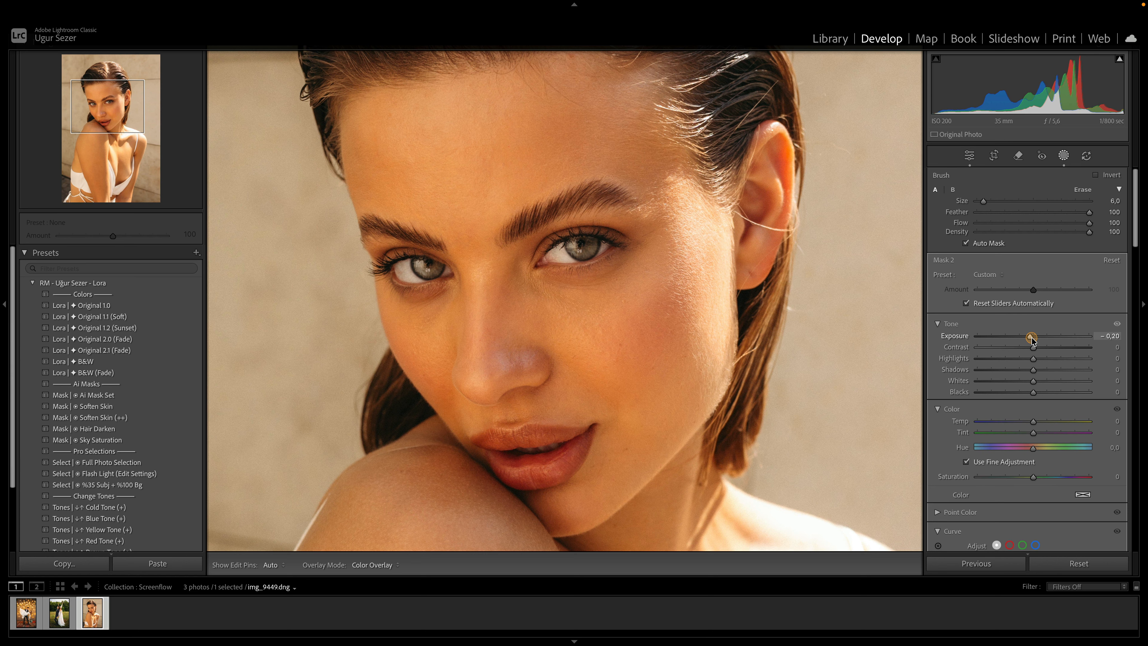
{"action": "left_click_drag", "start_coordinate": [1032, 340], "coordinate": [1032, 339]}
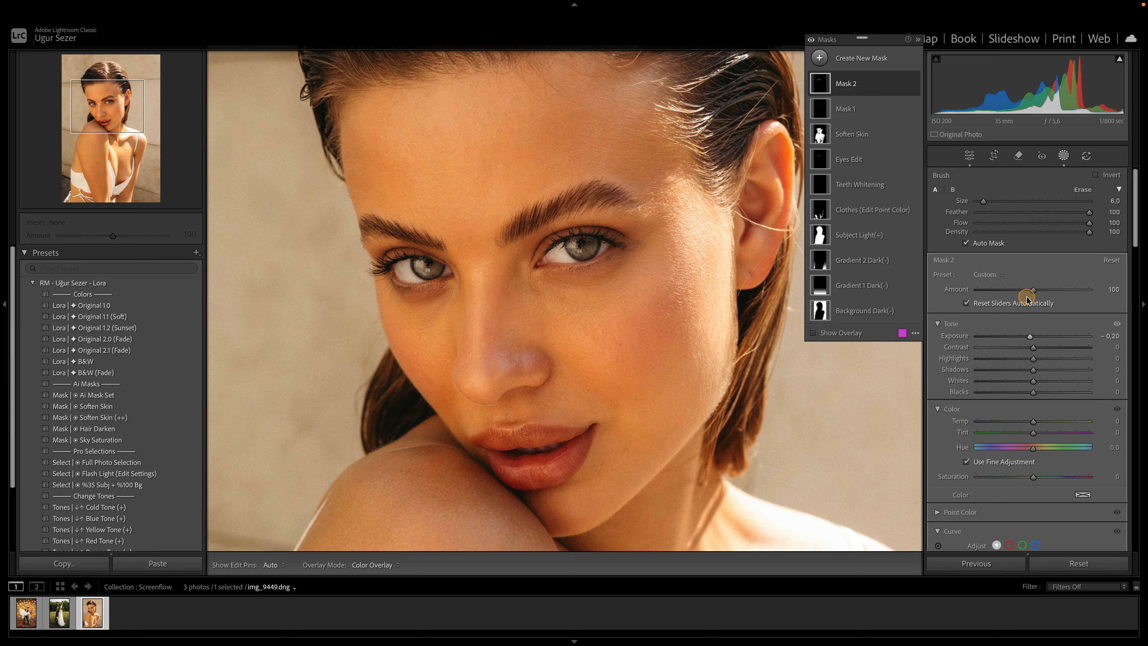
{"action": "left_click", "coordinate": [970, 155]}
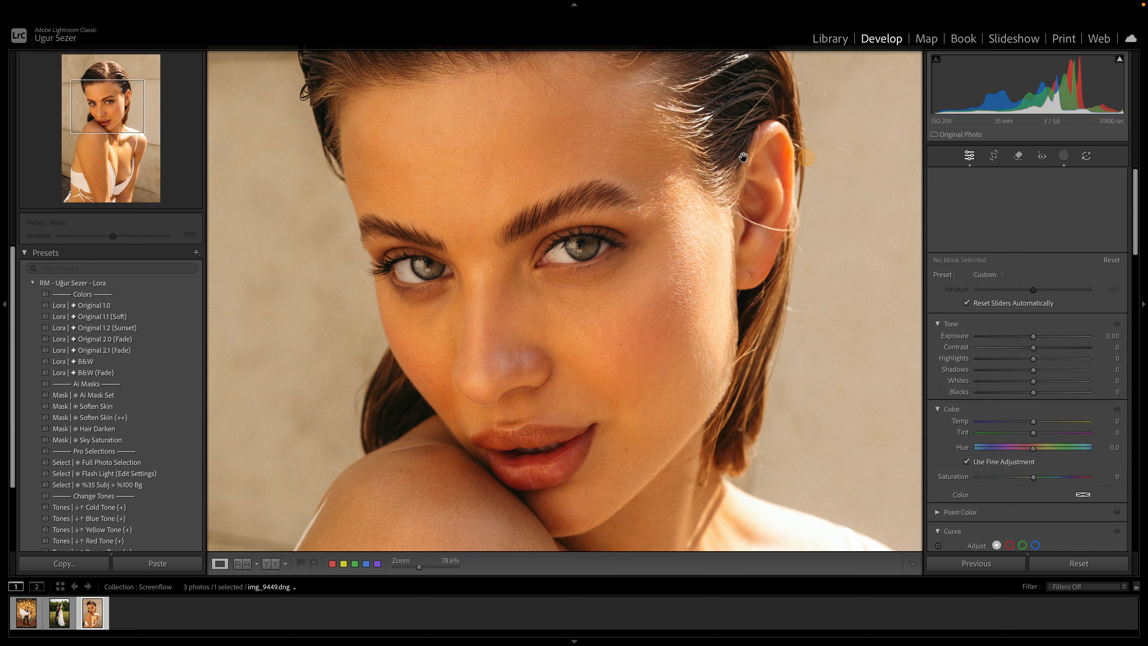
Paint a new brush mask with size 5.0 over the upper lip and set its Tint to 52 and Temp to -4
{"action": "left_click", "coordinate": [537, 275]}
{"action": "left_click", "coordinate": [537, 275]}
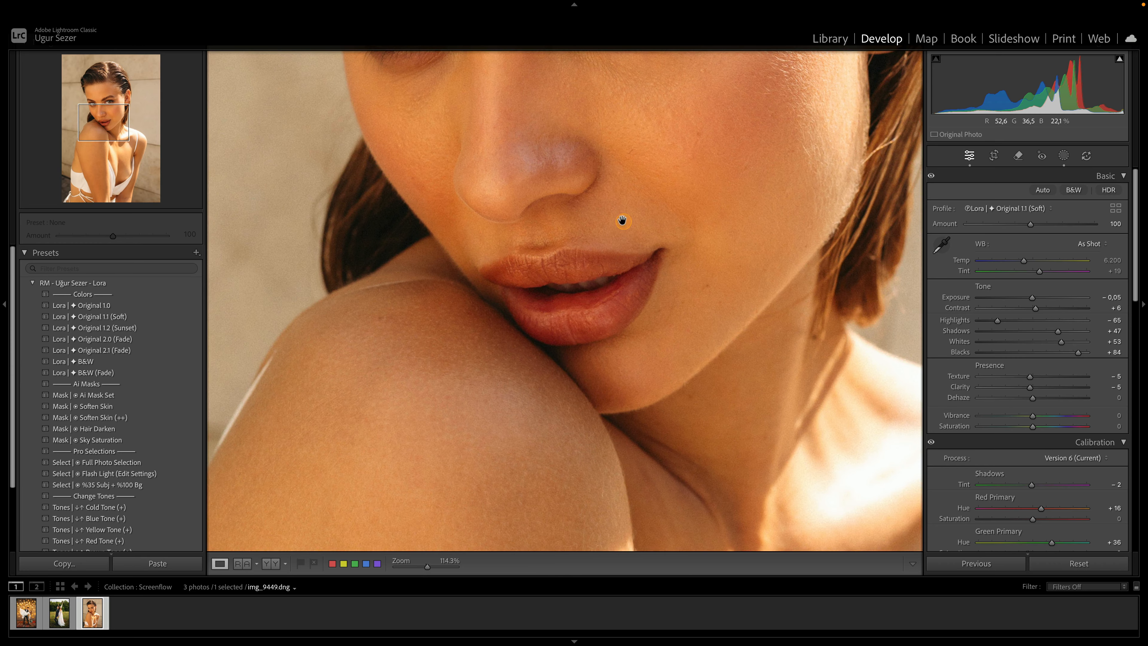
{"action": "left_click_drag", "start_coordinate": [620, 221], "coordinate": [563, 298]}
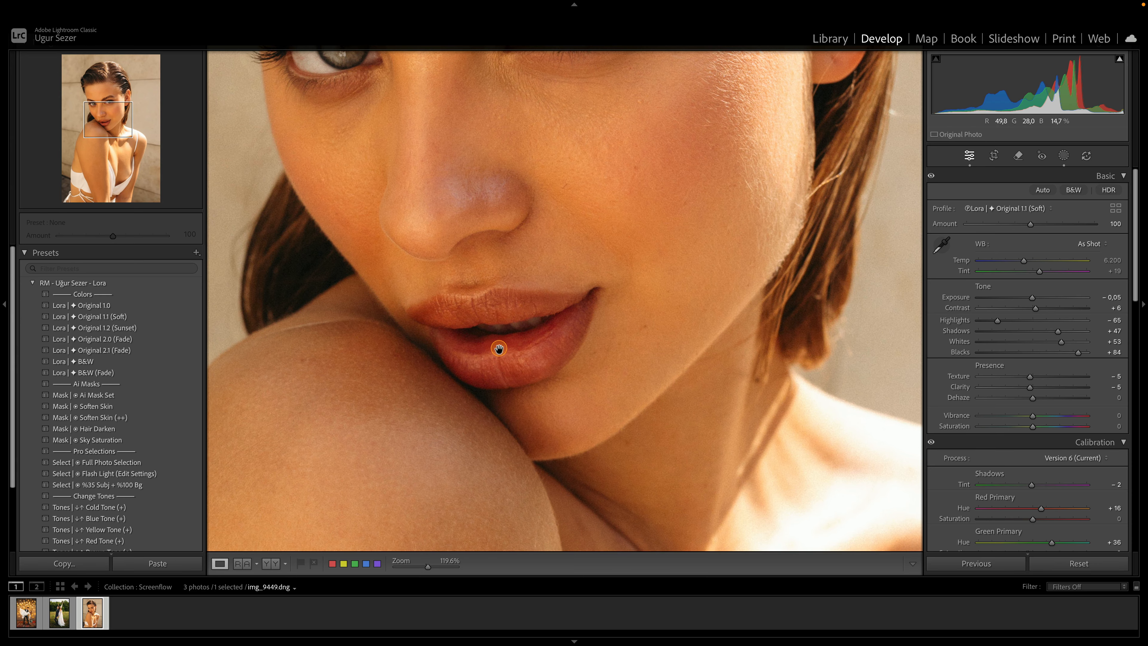
{"action": "key", "text": "k"}
{"action": "scroll", "coordinate": [480, 318], "scroll_direction": "down", "scroll_amount": 5}
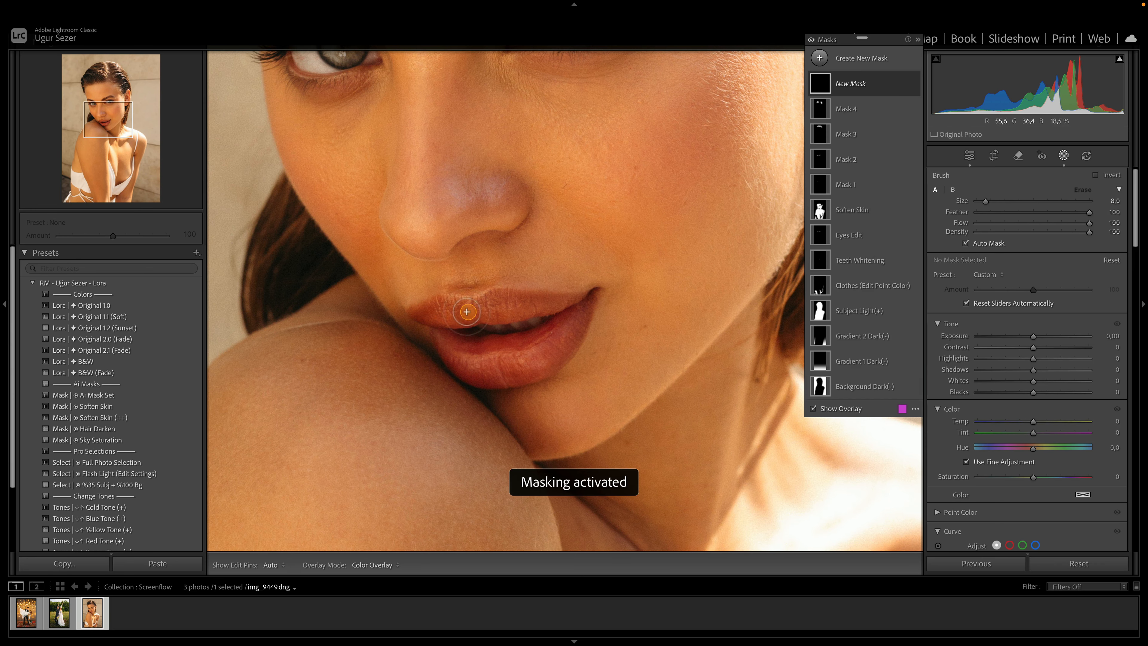
{"action": "mouse_move", "coordinate": [423, 316]}
{"action": "left_mouse_down"}
{"action": "mouse_move", "coordinate": [452, 305]}
{"action": "mouse_move", "coordinate": [572, 304]}
{"action": "mouse_move", "coordinate": [445, 326]}
{"action": "left_mouse_up"}
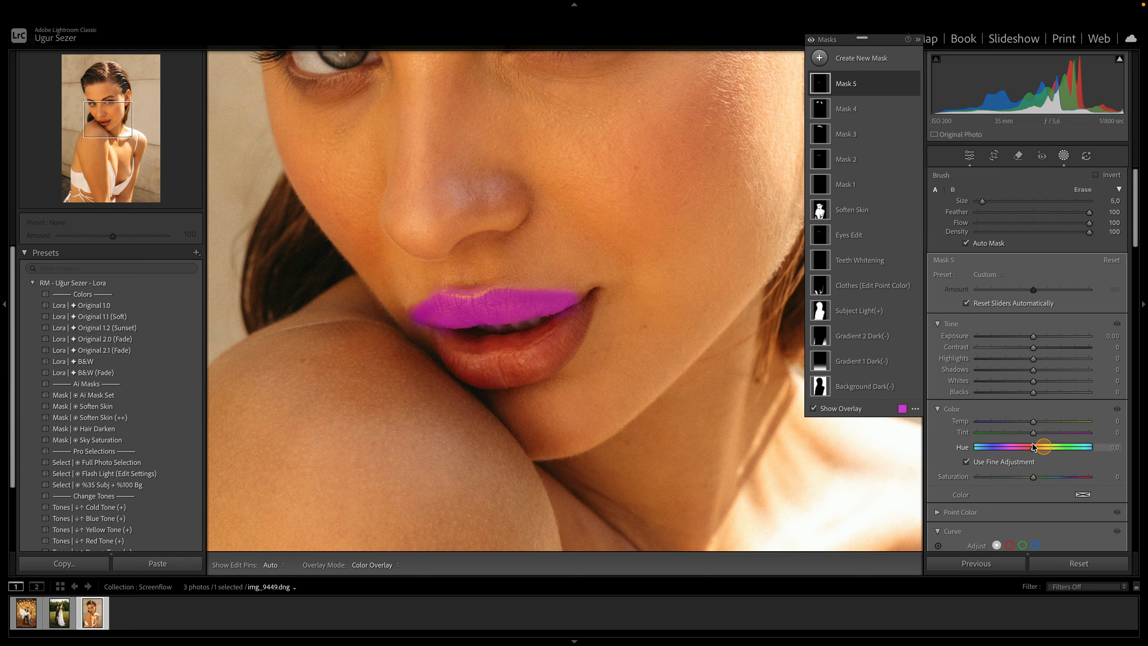
{"action": "left_click_drag", "start_coordinate": [1033, 433], "coordinate": [1042, 435]}
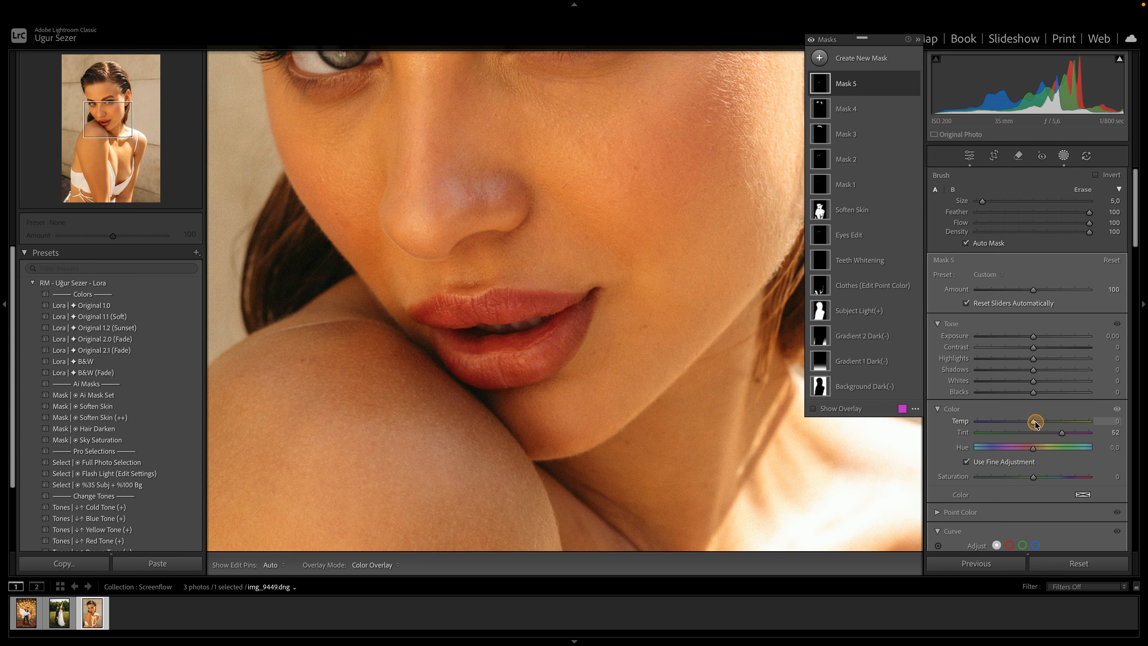
{"action": "left_click_drag", "start_coordinate": [1034, 421], "coordinate": [1031, 422]}
Paint another new brush mask with size 4.0 over the lower lip, set its Temp to -6 and slightly raise its Tint
{"action": "key", "text": "k"}
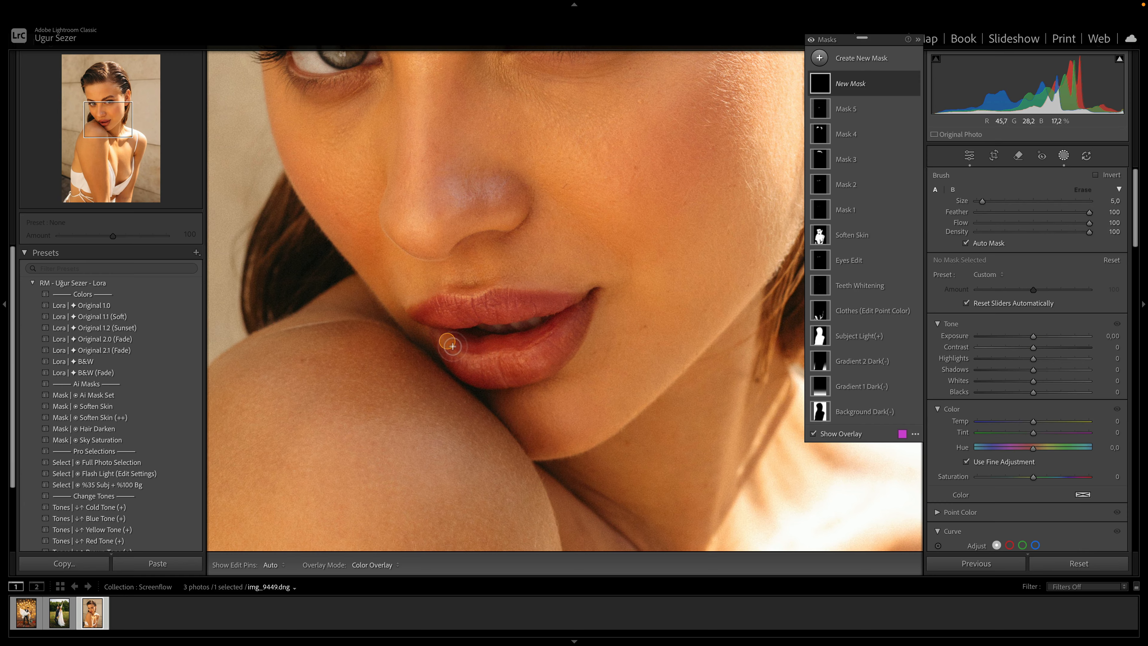
{"action": "mouse_move", "coordinate": [452, 346]}
{"action": "left_mouse_down"}
{"action": "mouse_move", "coordinate": [524, 350]}
{"action": "mouse_move", "coordinate": [579, 326]}
{"action": "mouse_move", "coordinate": [542, 369]}
{"action": "mouse_move", "coordinate": [494, 375]}
{"action": "mouse_move", "coordinate": [454, 359]}
{"action": "mouse_move", "coordinate": [534, 368]}
{"action": "mouse_move", "coordinate": [517, 364]}
{"action": "mouse_move", "coordinate": [545, 356]}
{"action": "mouse_move", "coordinate": [590, 311]}
{"action": "mouse_move", "coordinate": [565, 353]}
{"action": "mouse_move", "coordinate": [470, 379]}
{"action": "left_mouse_up"}
{"action": "key", "text": "bracketleft"}
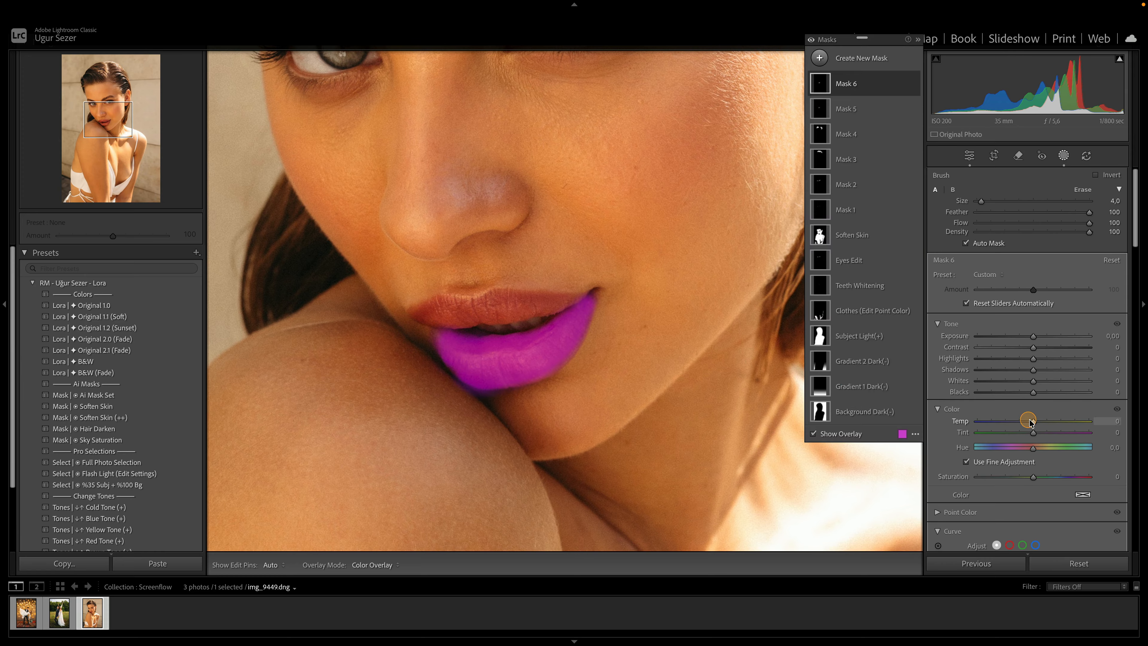
{"action": "left_click_drag", "start_coordinate": [1030, 421], "coordinate": [1035, 437]}
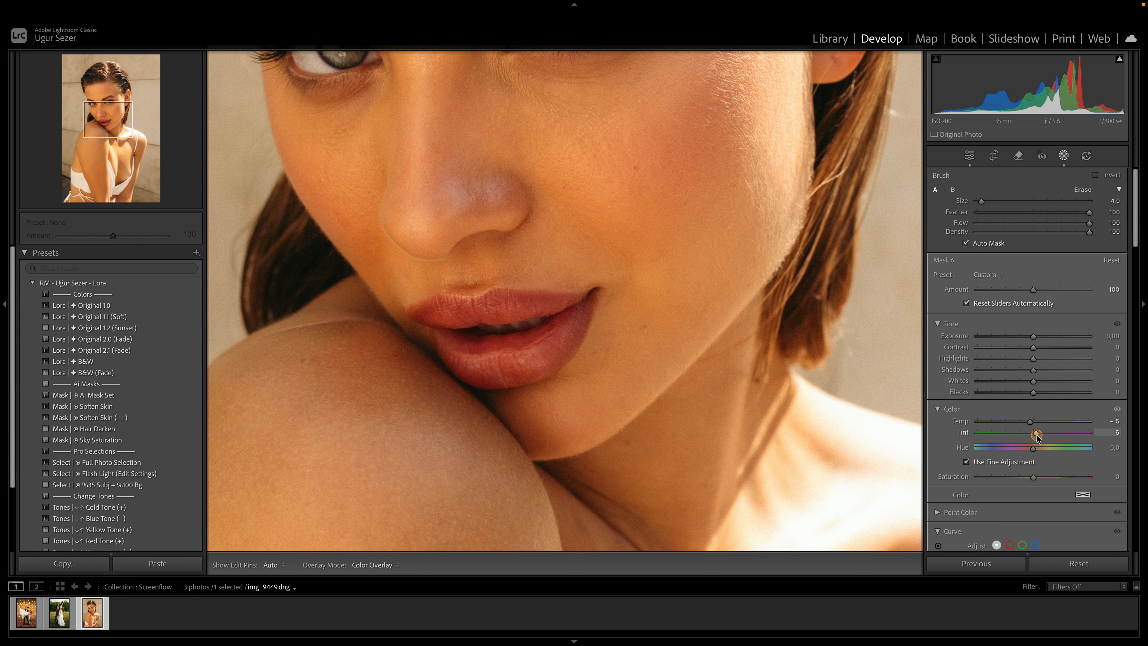
{"action": "left_click_drag", "start_coordinate": [1038, 437], "coordinate": [1039, 438]}
{"action": "left_click", "coordinate": [969, 155]}
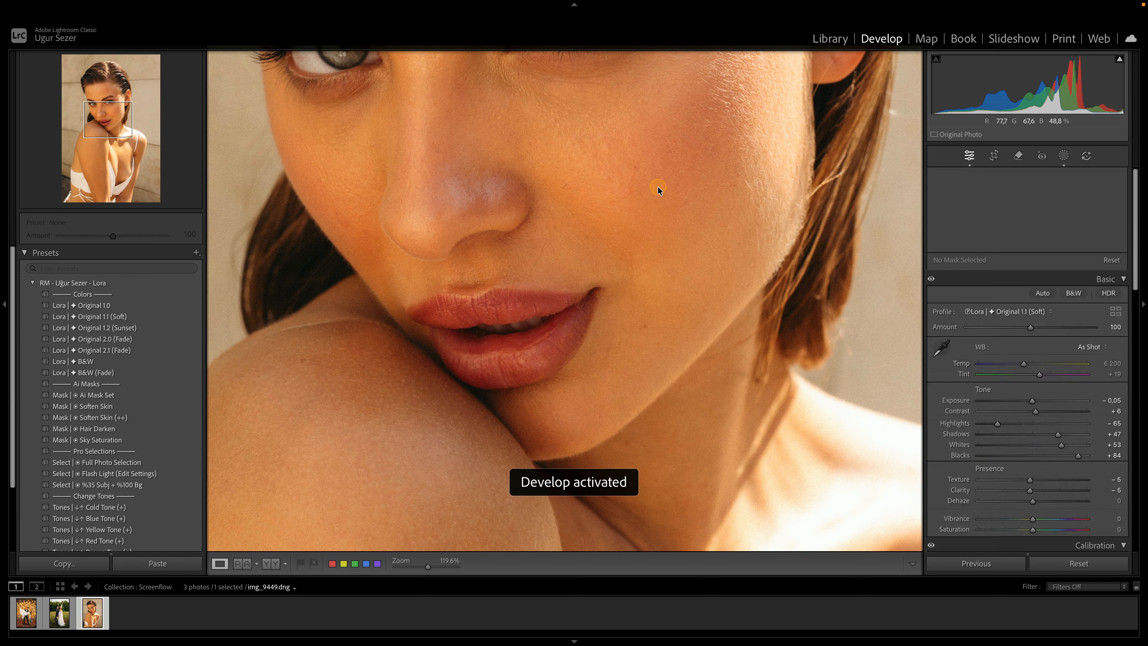
Review the lip masks and reduce the upper-lip mask's Amount to 71
{"action": "left_click", "coordinate": [1063, 155]}
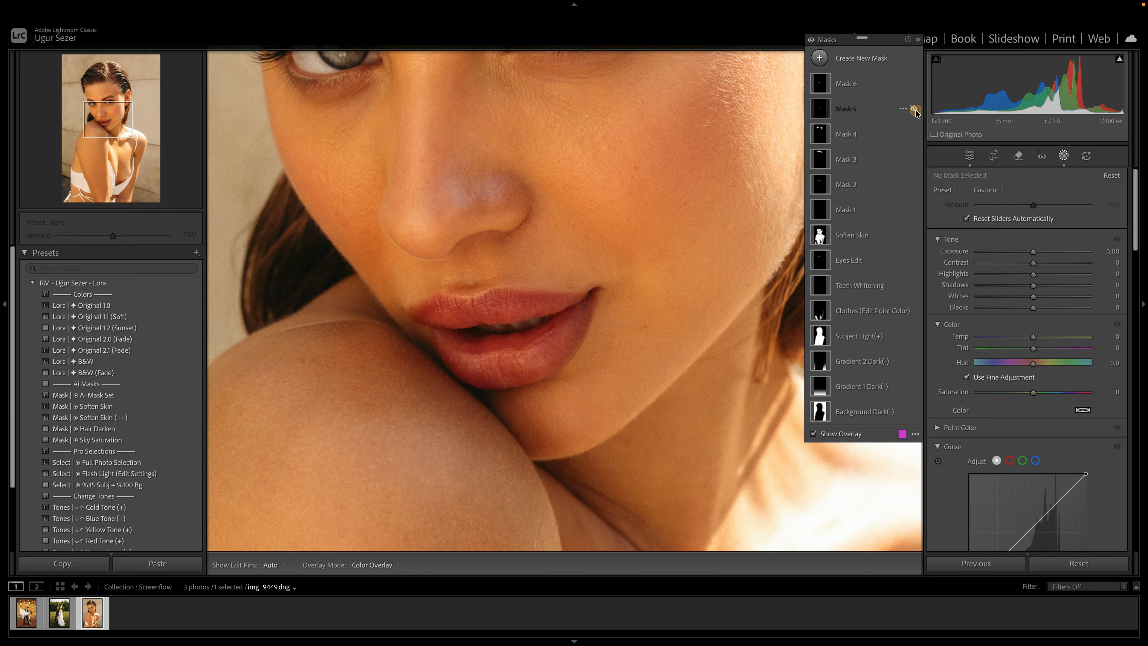
{"action": "left_click", "coordinate": [970, 156]}
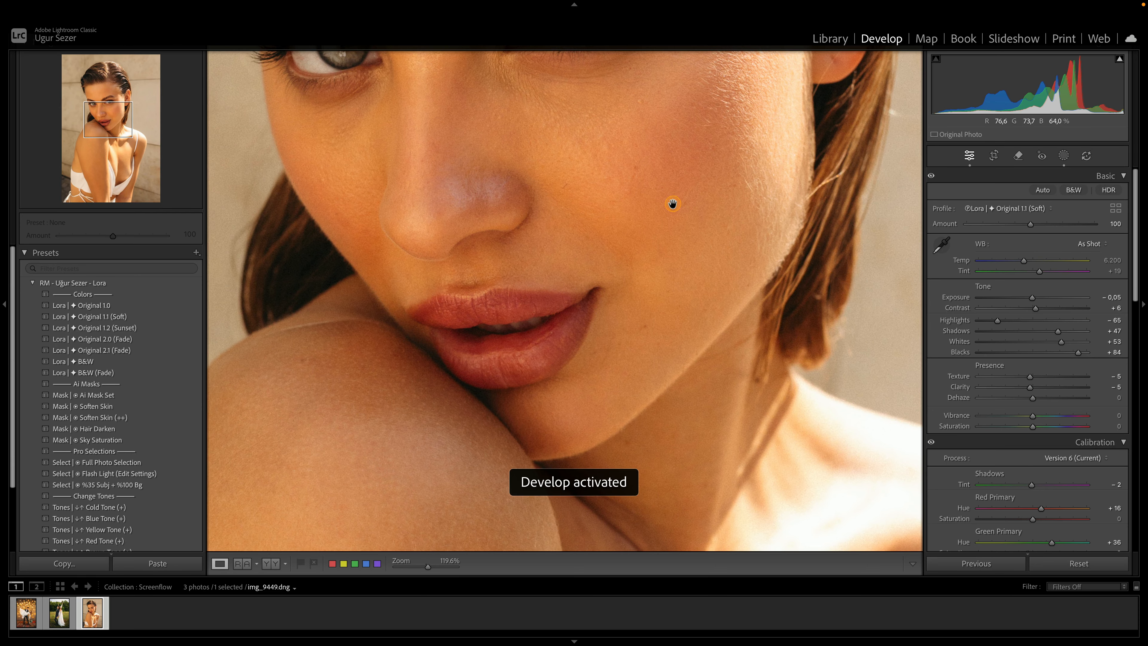
{"action": "left_click", "coordinate": [673, 205]}
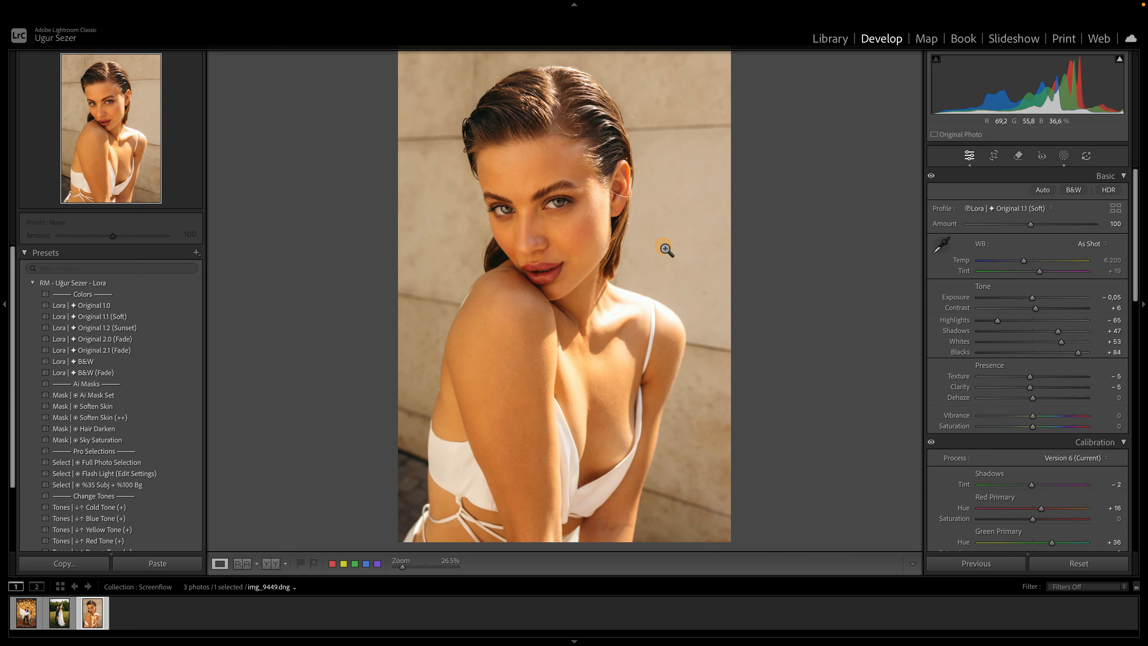
{"action": "left_click", "coordinate": [1063, 155]}
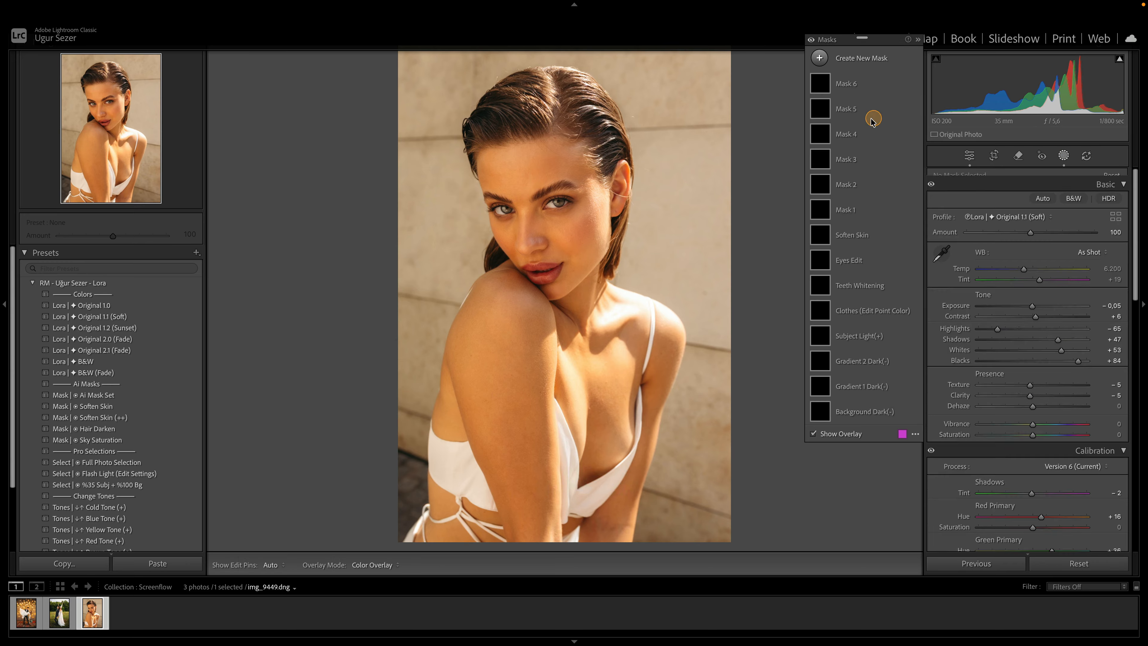
{"action": "left_click", "coordinate": [844, 111]}
{"action": "left_click_drag", "start_coordinate": [1034, 290], "coordinate": [1024, 292]}
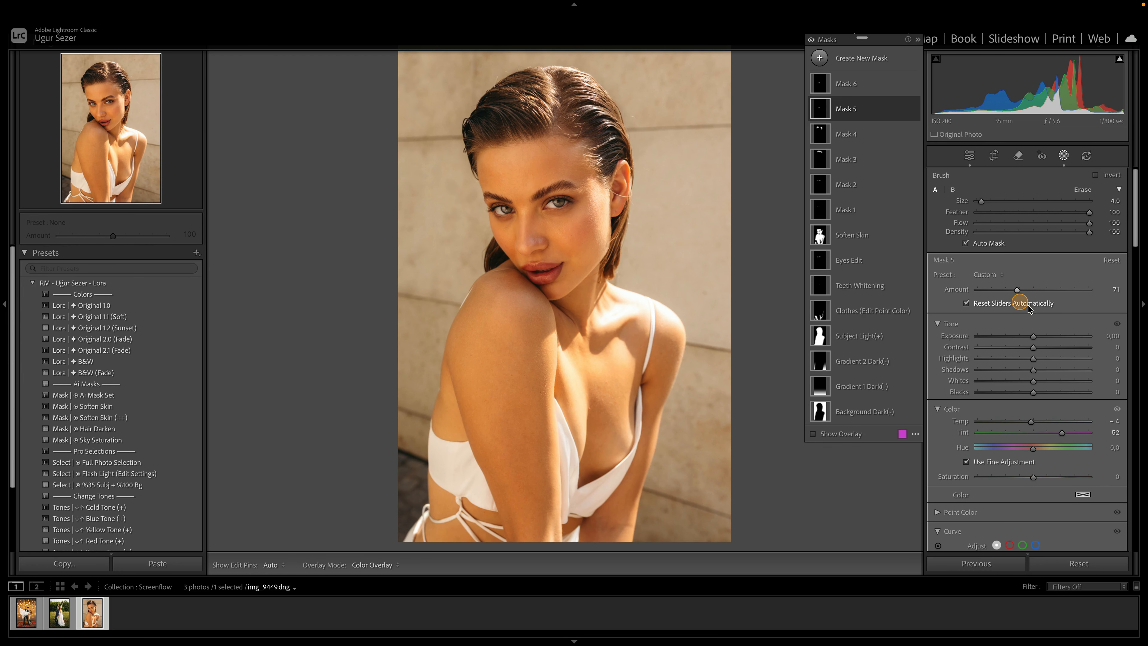
{"action": "left_click", "coordinate": [969, 155]}
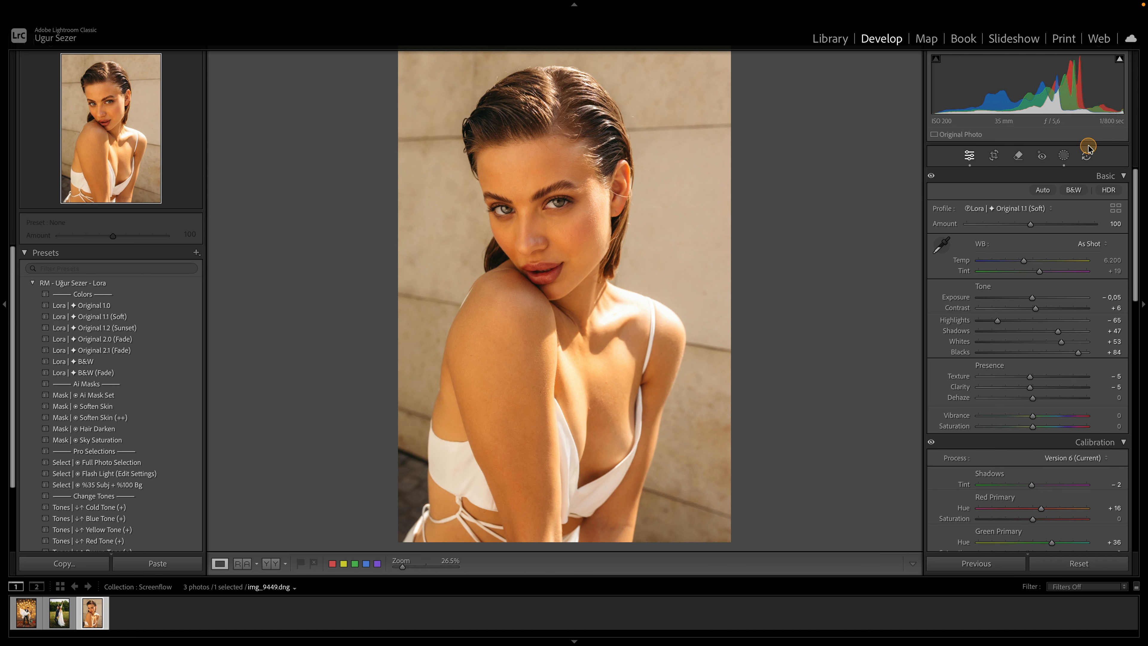
Create a new people mask for Person 1 that covers only the Body Skin
{"action": "left_click", "coordinate": [1062, 156]}
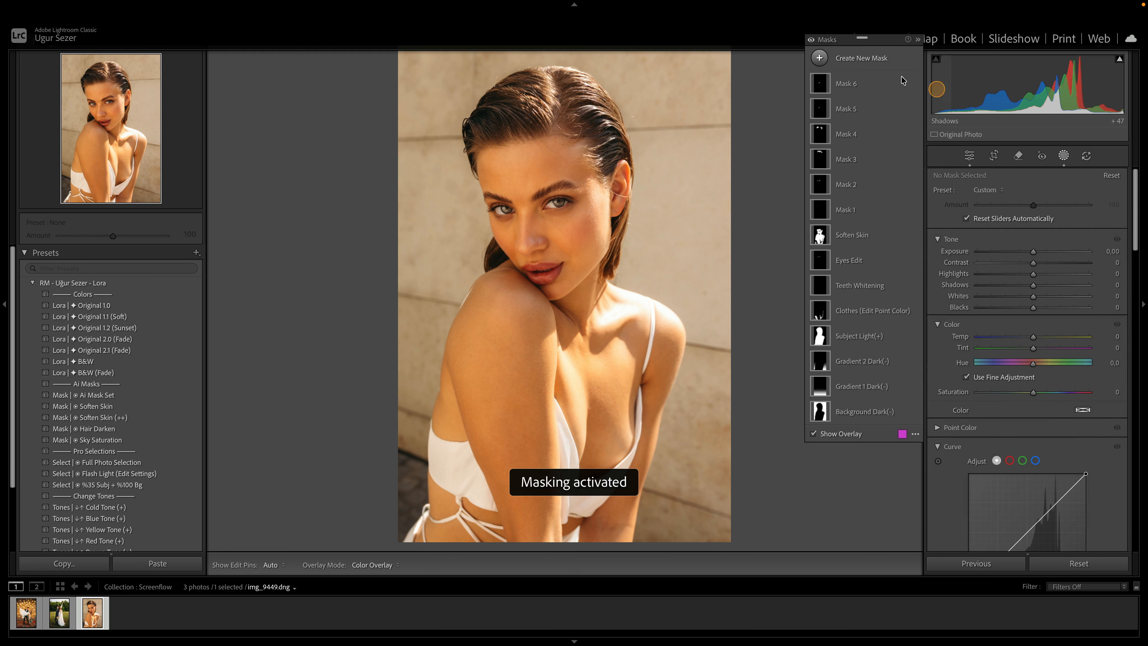
{"action": "left_click", "coordinate": [861, 58]}
{"action": "left_click", "coordinate": [884, 124]}
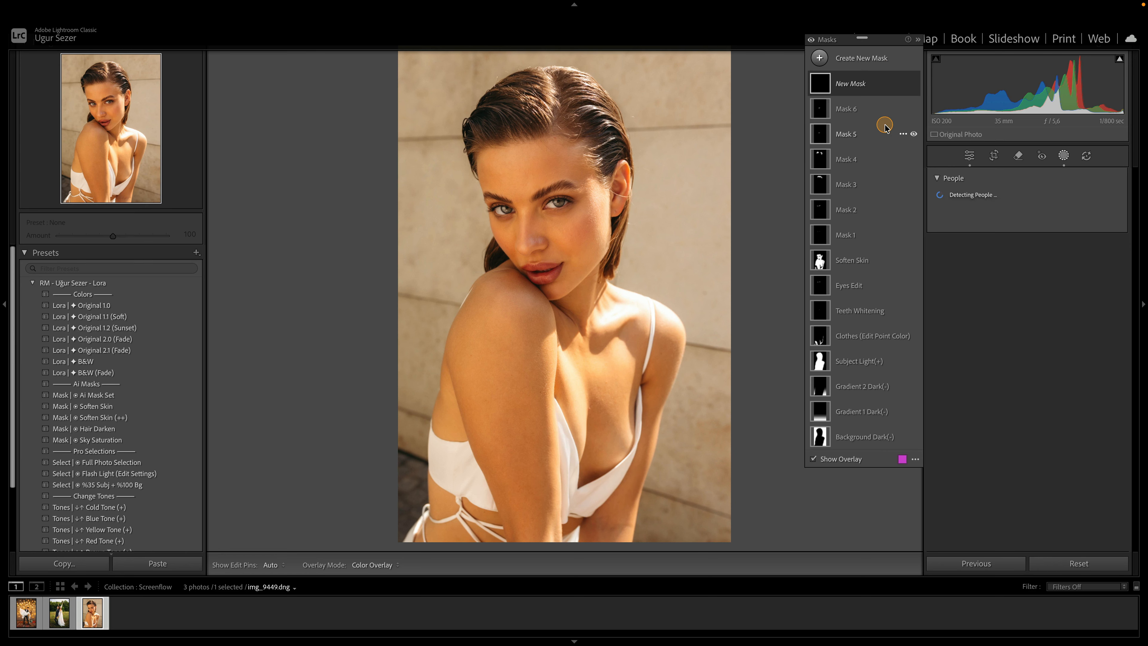
{"action": "left_click", "coordinate": [950, 201]}
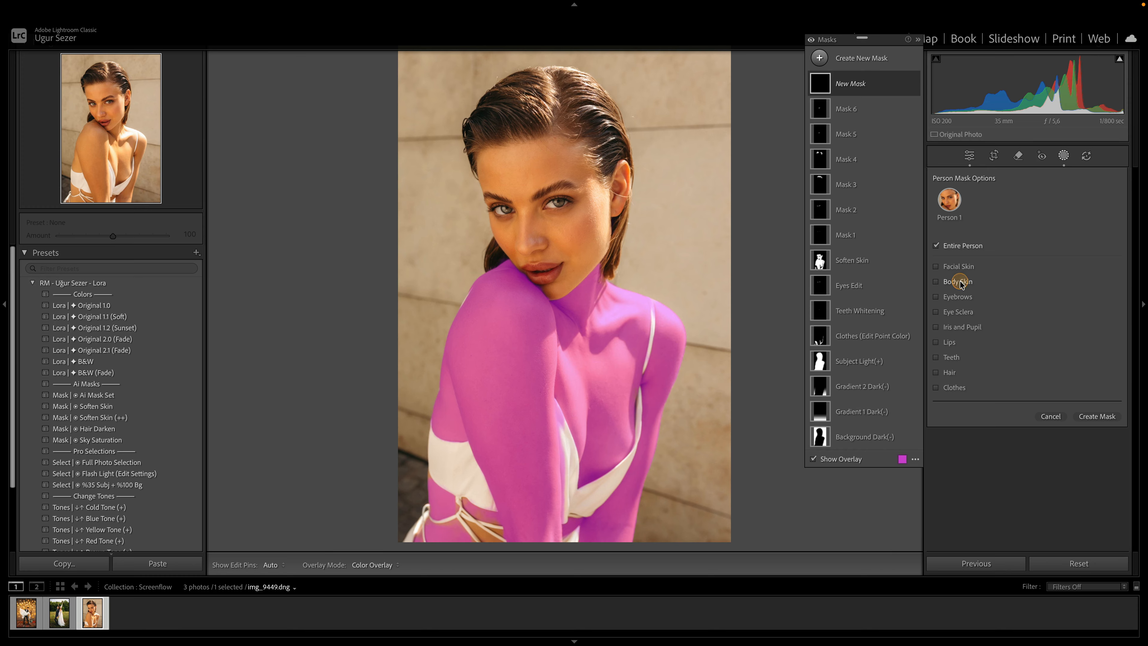
{"action": "left_click", "coordinate": [1109, 416]}
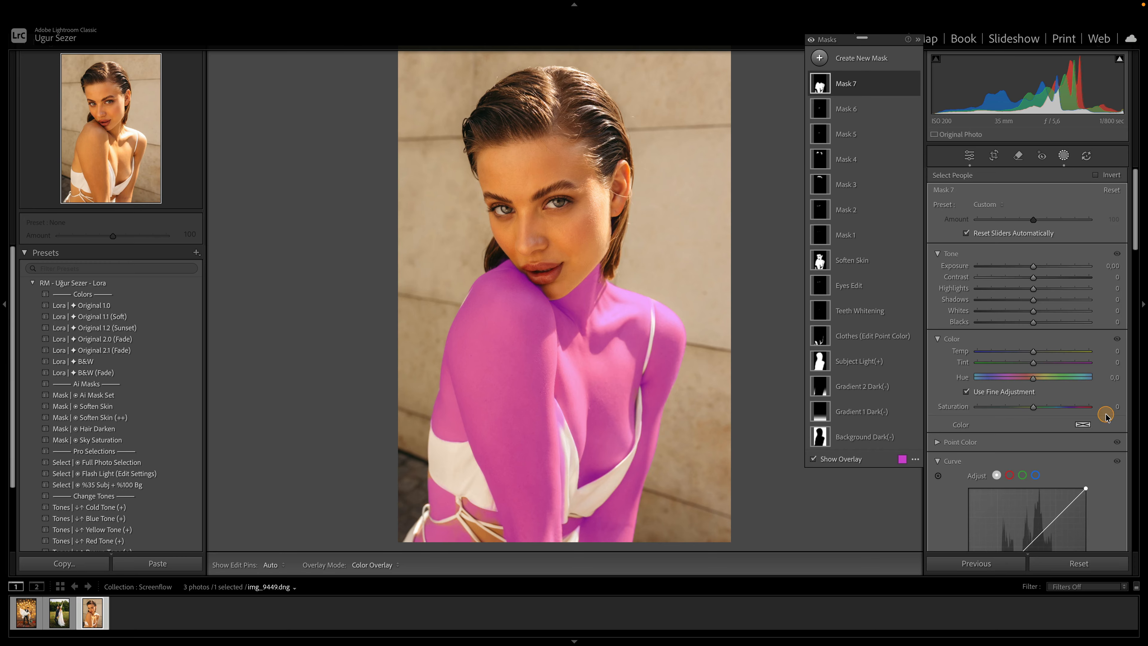
Set the body skin mask's Clarity to -29, Texture to -15 and Grain Amount to 16
{"action": "scroll", "coordinate": [1093, 395], "scroll_direction": "down", "scroll_amount": 3}
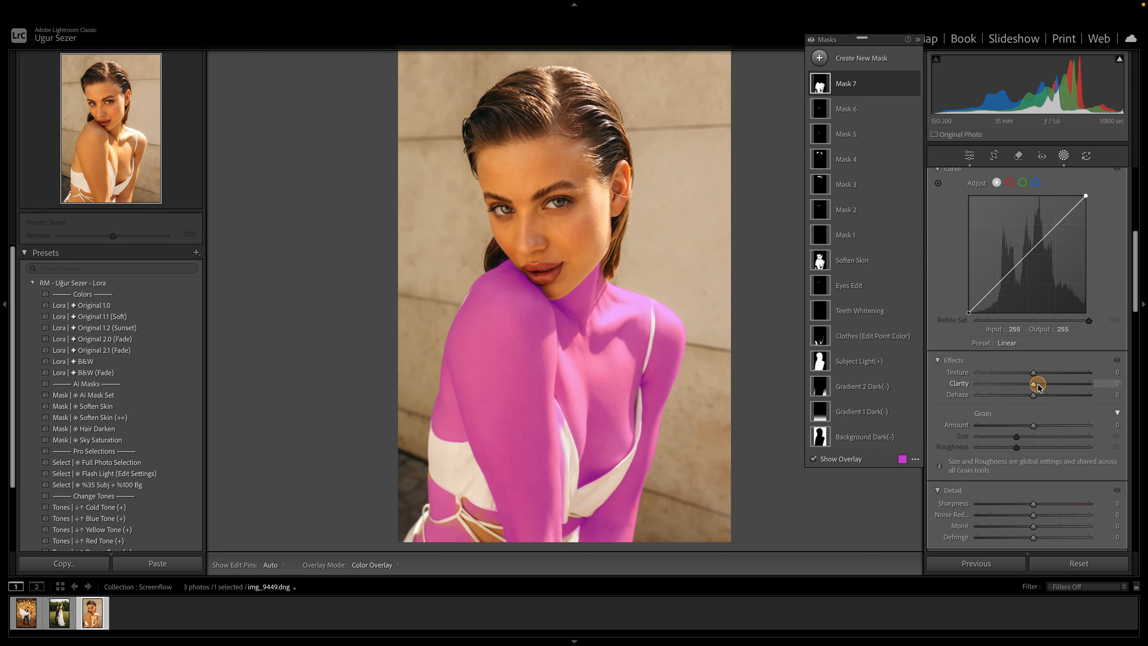
{"action": "mouse_move", "coordinate": [1034, 386]}
{"action": "left_mouse_down"}
{"action": "mouse_move", "coordinate": [1001, 388]}
{"action": "mouse_move", "coordinate": [1033, 384]}
{"action": "mouse_move", "coordinate": [1012, 386]}
{"action": "left_mouse_up"}
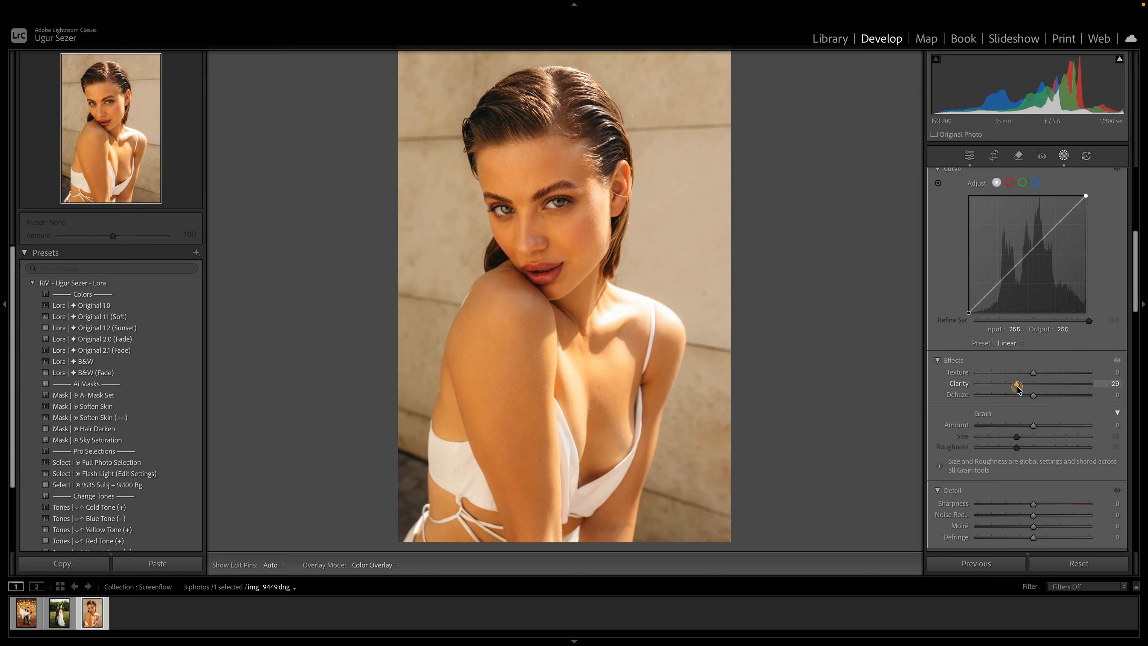
{"action": "left_click_drag", "start_coordinate": [1018, 388], "coordinate": [1035, 375]}
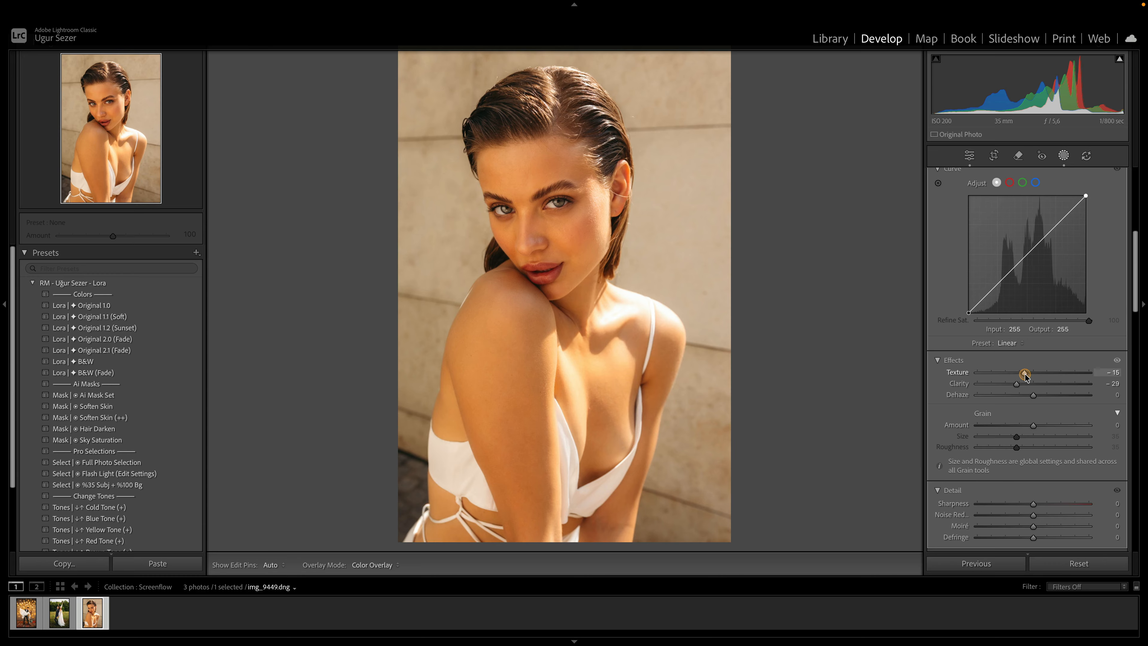
{"action": "left_click_drag", "start_coordinate": [1025, 376], "coordinate": [1025, 375]}
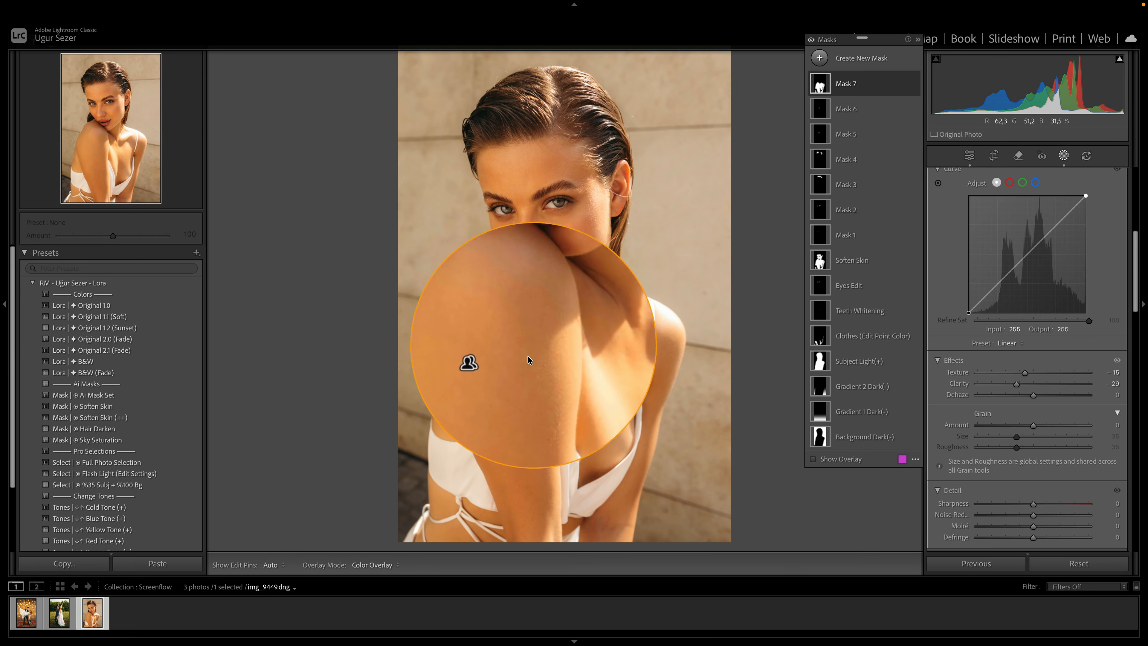
{"action": "left_click_drag", "start_coordinate": [1027, 428], "coordinate": [1036, 428]}
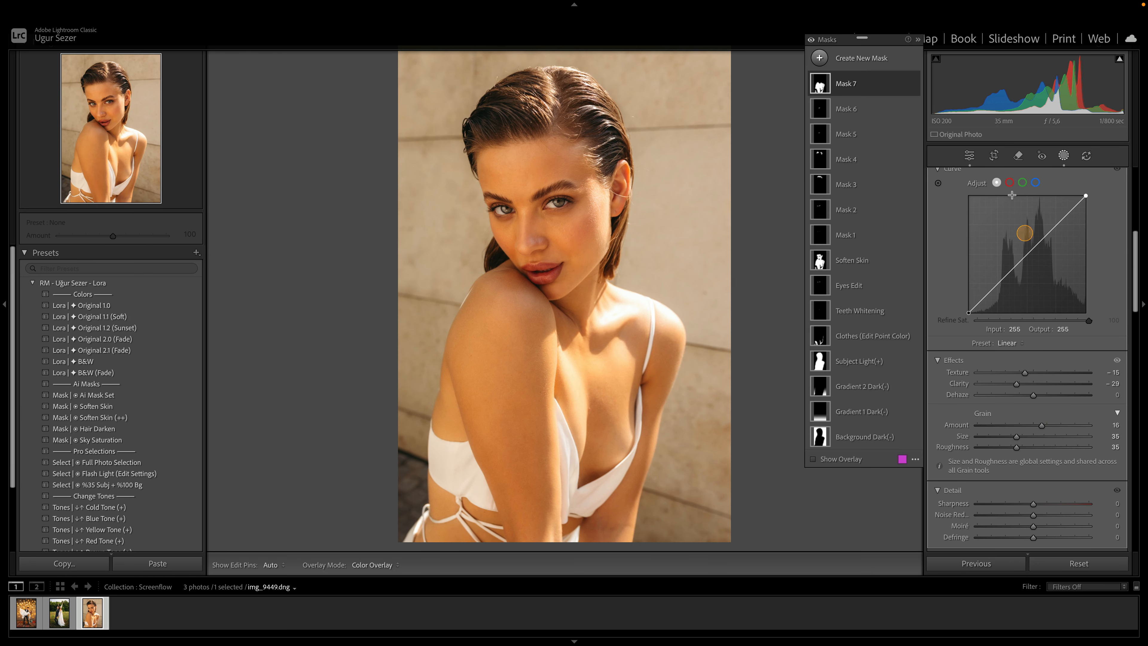
Examine the retouched shoulder, arm, face and chest skin up close, and return to the full portrait
{"action": "left_click", "coordinate": [969, 155]}
{"action": "left_click", "coordinate": [533, 354]}
{"action": "left_click_drag", "start_coordinate": [536, 355], "coordinate": [563, 367]}
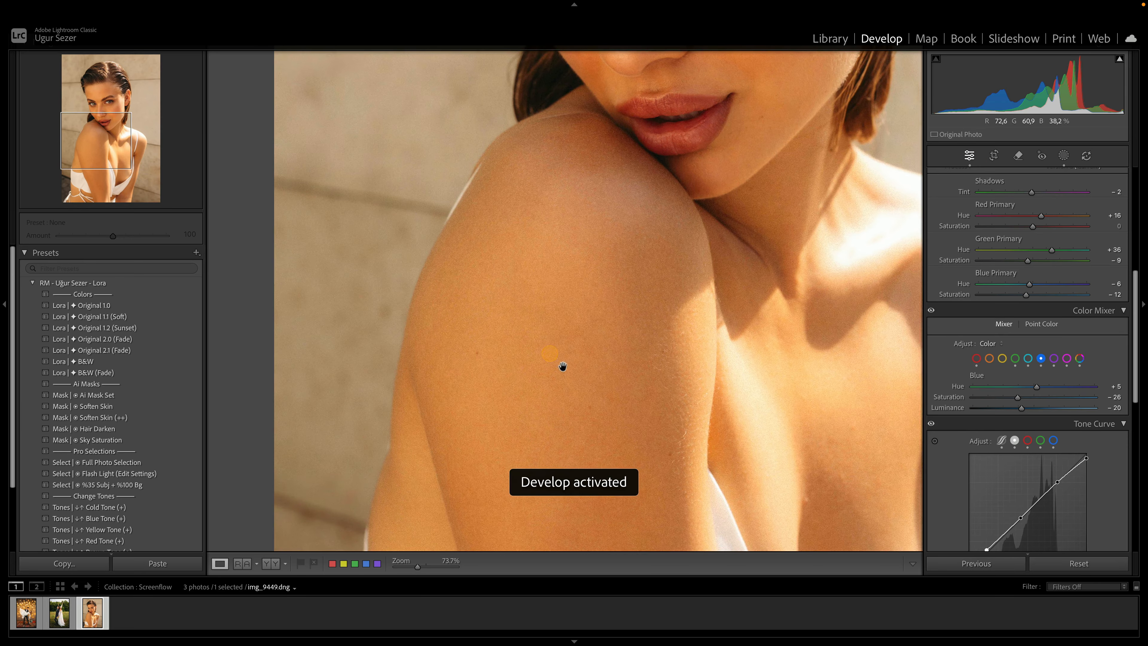
{"action": "left_click_drag", "start_coordinate": [632, 395], "coordinate": [587, 261]}
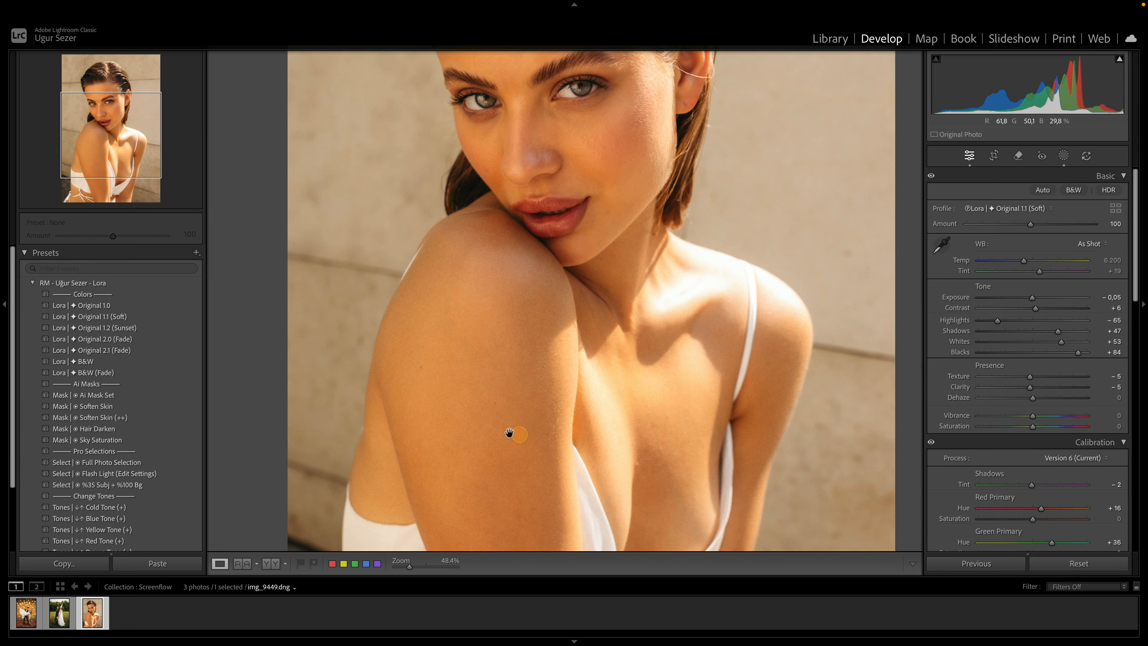
{"action": "left_click_drag", "start_coordinate": [516, 356], "coordinate": [501, 311]}
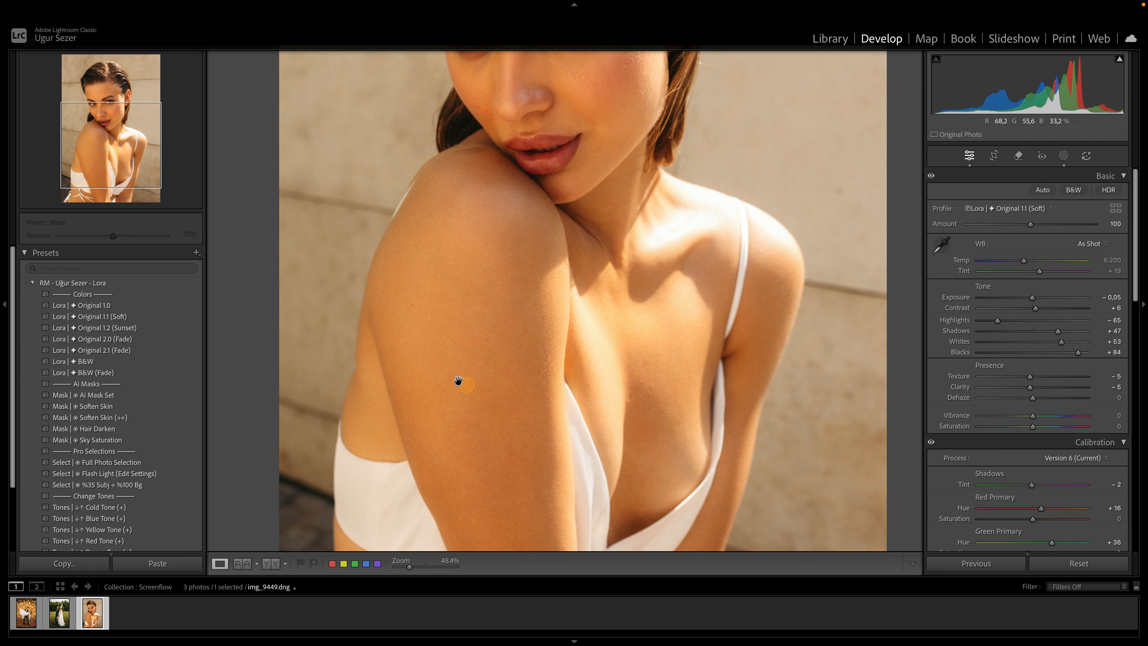
{"action": "left_click_drag", "start_coordinate": [508, 240], "coordinate": [504, 261]}
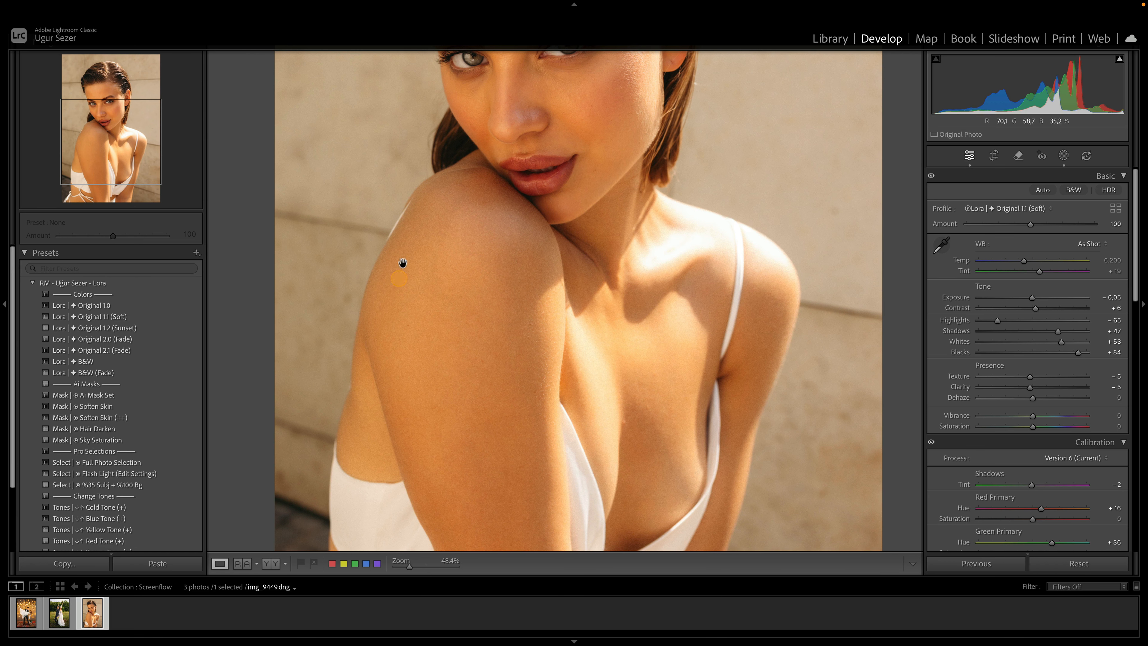
{"action": "left_click_drag", "start_coordinate": [536, 390], "coordinate": [552, 407]}
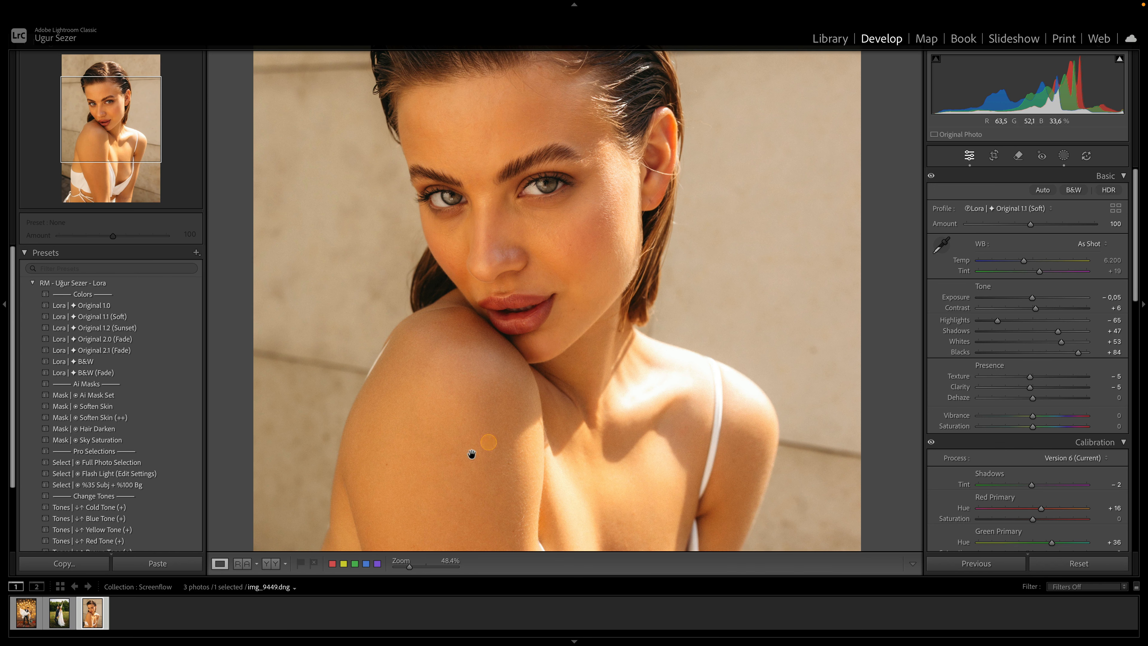
{"action": "mouse_move", "coordinate": [474, 413]}
{"action": "left_mouse_down"}
{"action": "mouse_move", "coordinate": [494, 374]}
{"action": "mouse_move", "coordinate": [489, 404]}
{"action": "left_mouse_up"}
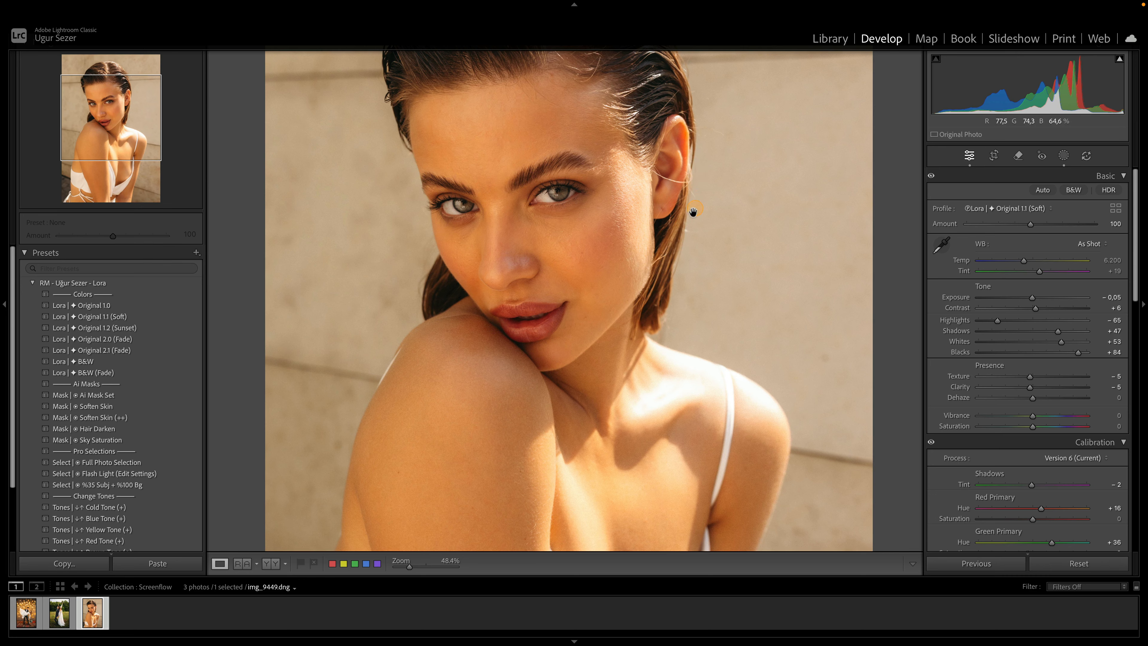
{"action": "left_click_drag", "start_coordinate": [602, 385], "coordinate": [592, 182]}
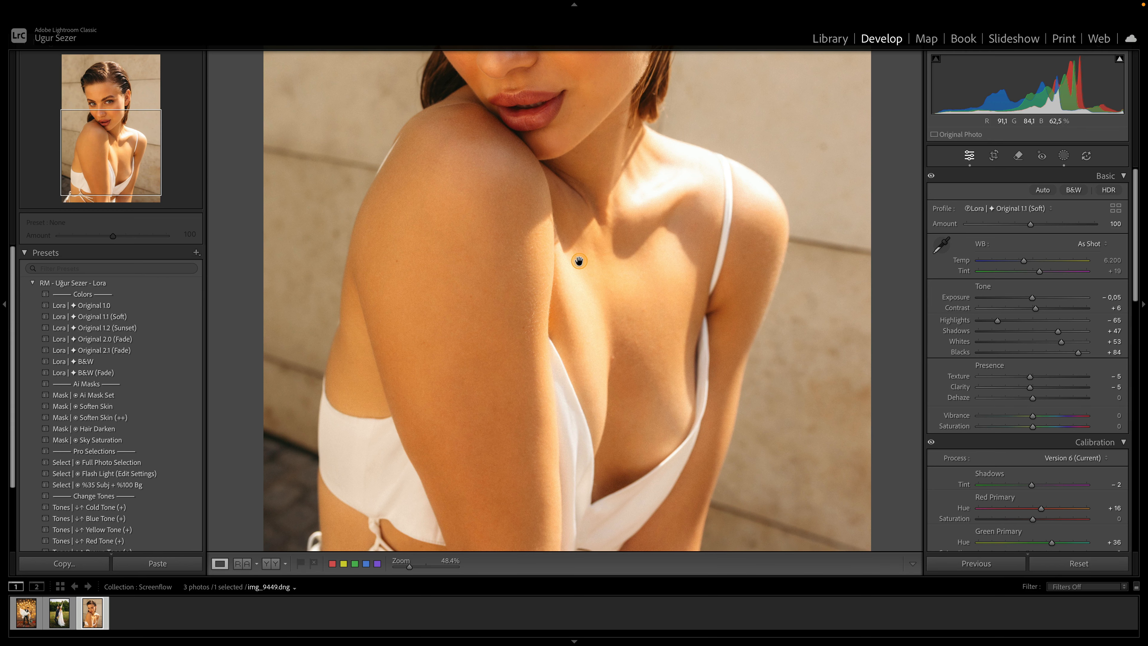
{"action": "left_click", "coordinate": [536, 223]}
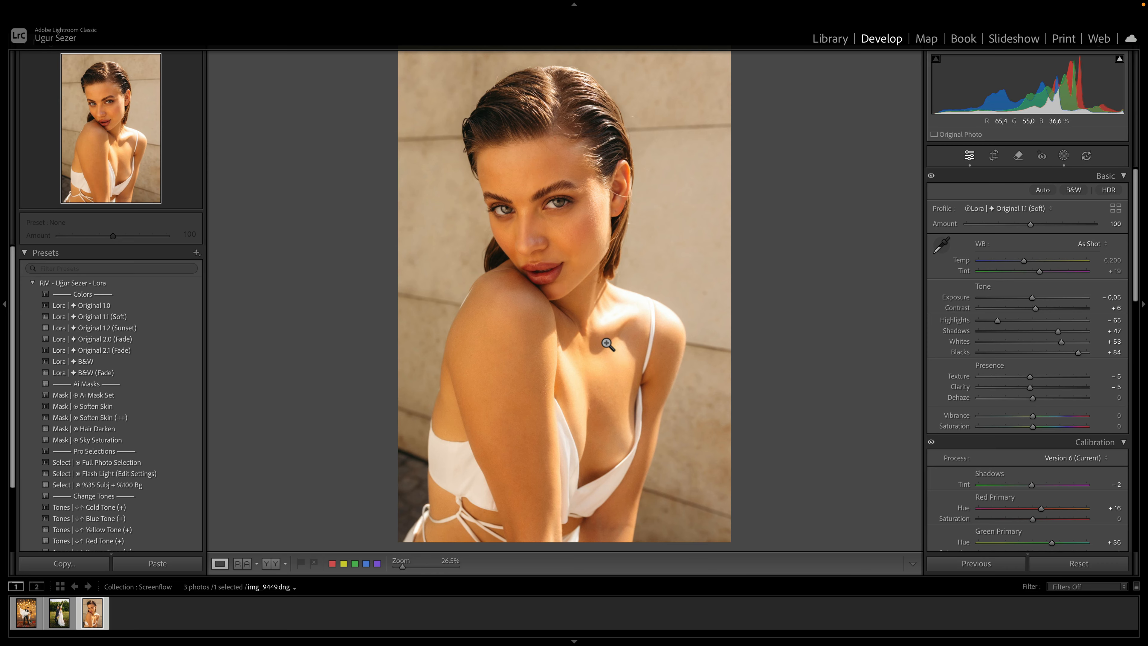
Apply the Select | Flash Light (Edit Settings) preset to the portrait
{"action": "left_click", "coordinate": [387, 337]}
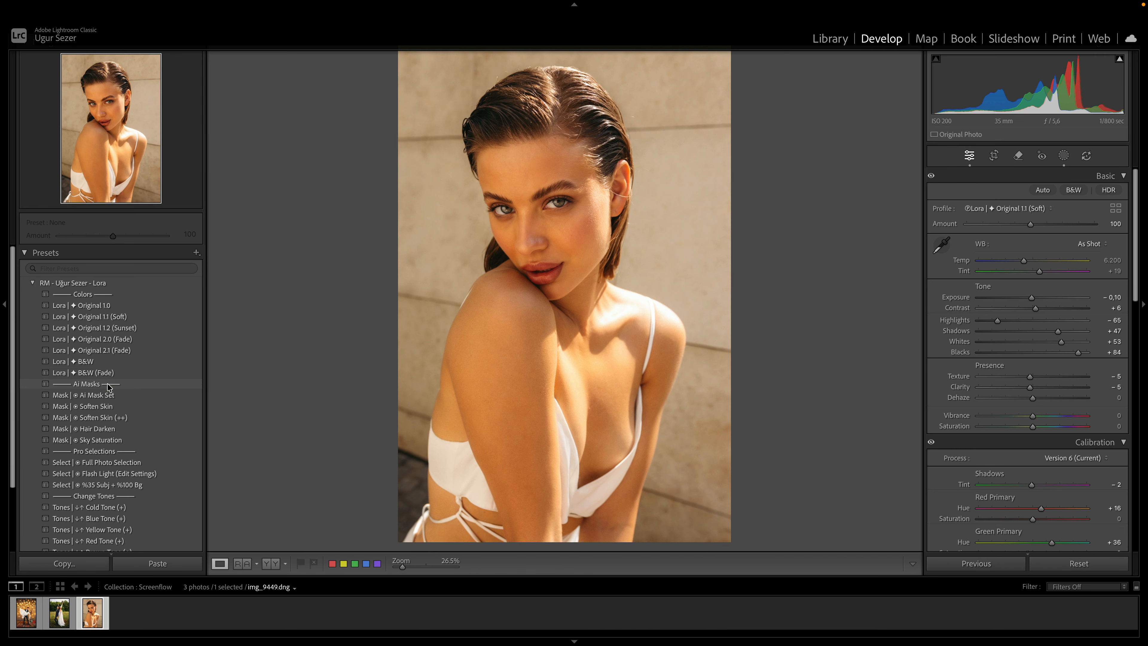
{"action": "left_click", "coordinate": [109, 452]}
{"action": "left_click", "coordinate": [174, 473]}
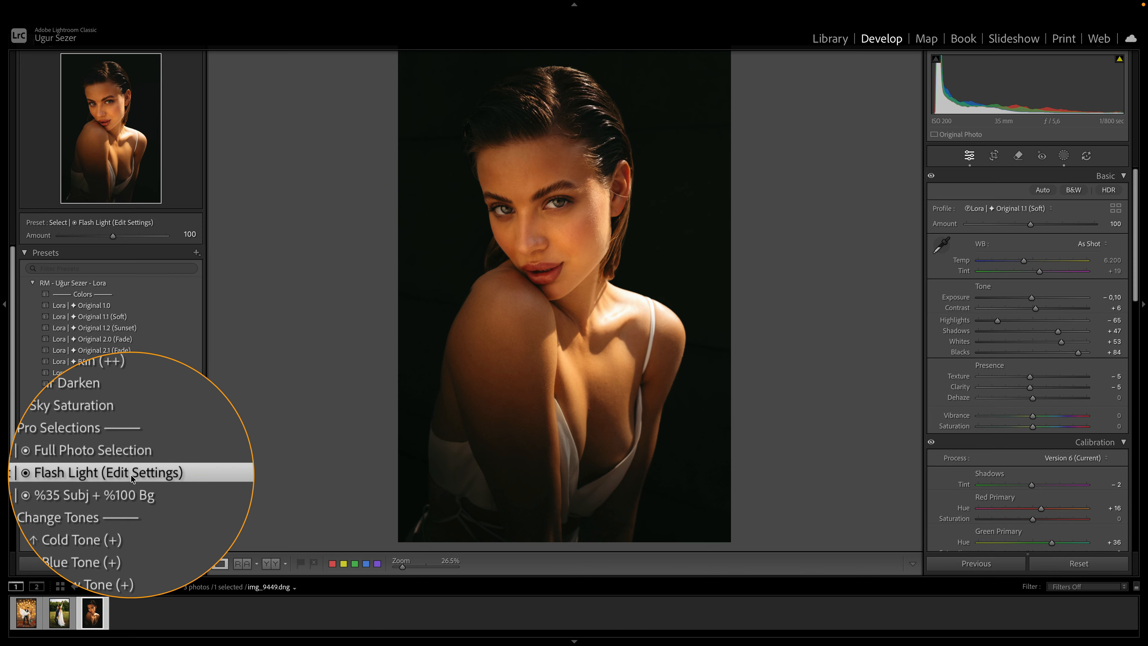
Open the Flash Light mask for editing and check its coverage with the color overlay
{"action": "left_click", "coordinate": [1074, 155]}
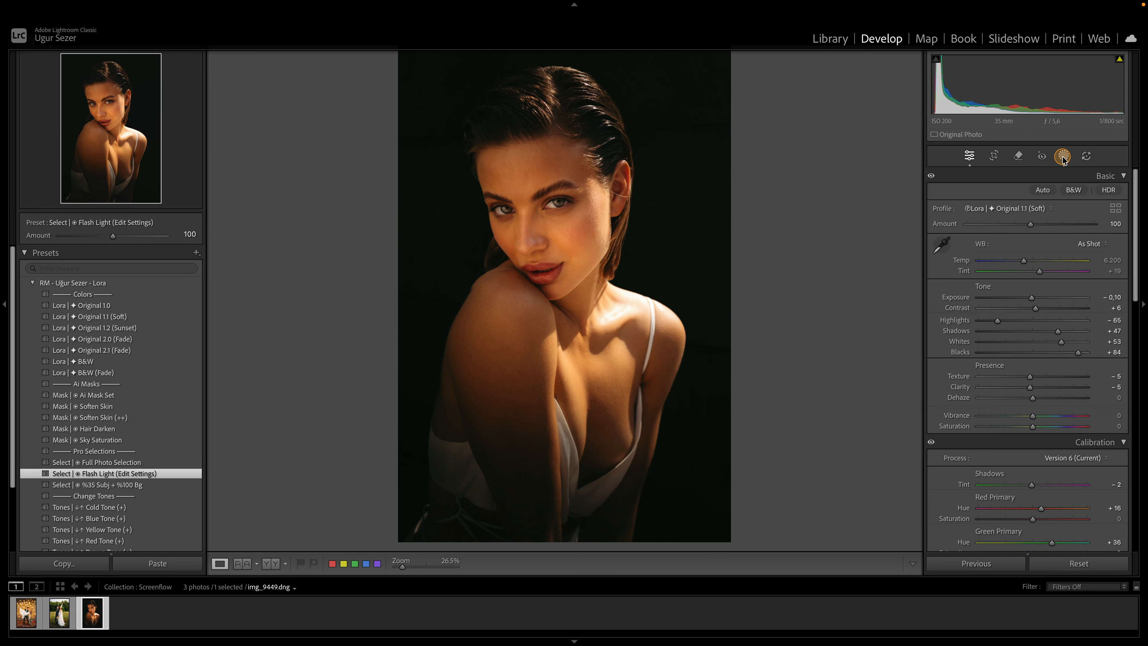
{"action": "left_click", "coordinate": [819, 88]}
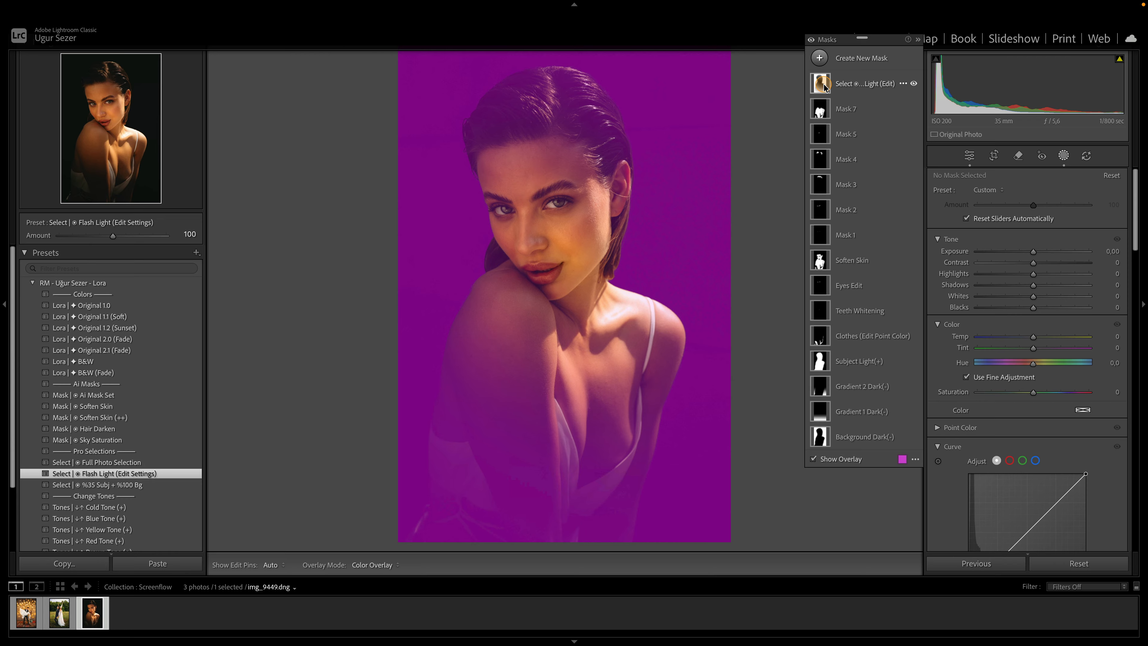
{"action": "left_click", "coordinate": [827, 85]}
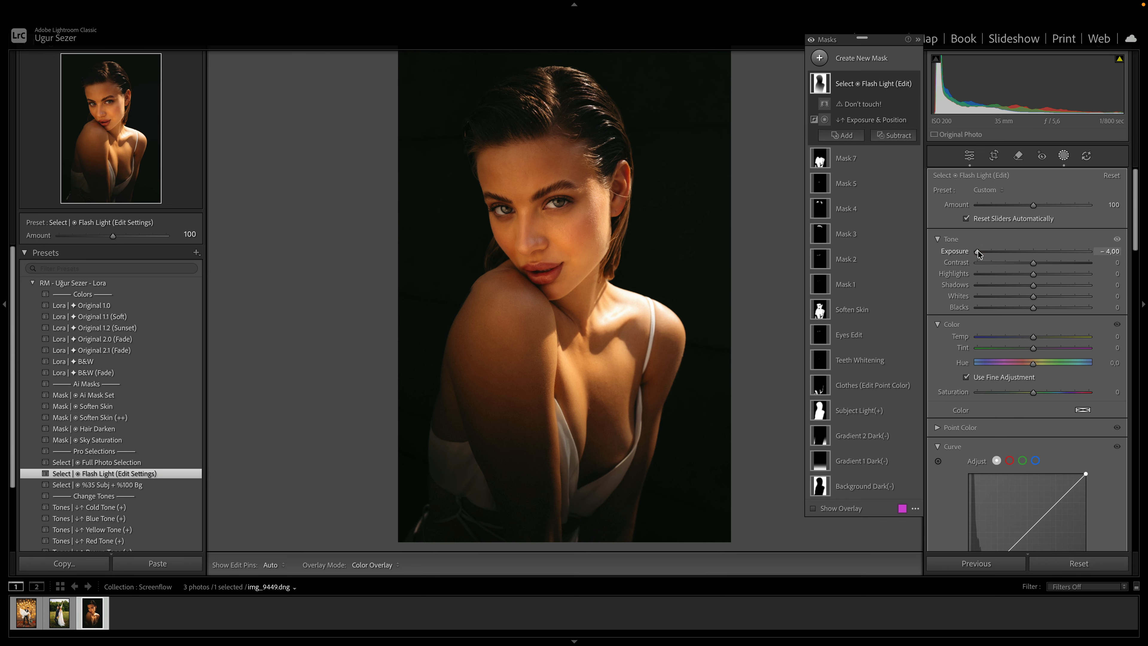
{"action": "left_click", "coordinate": [828, 507]}
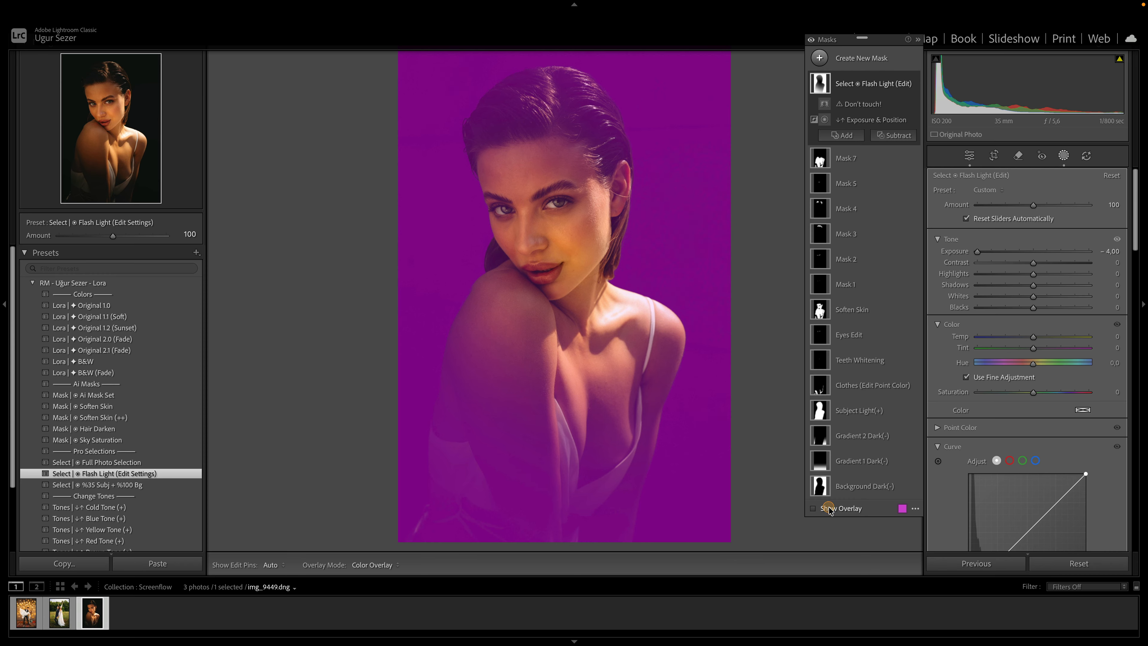
{"action": "left_click", "coordinate": [828, 507]}
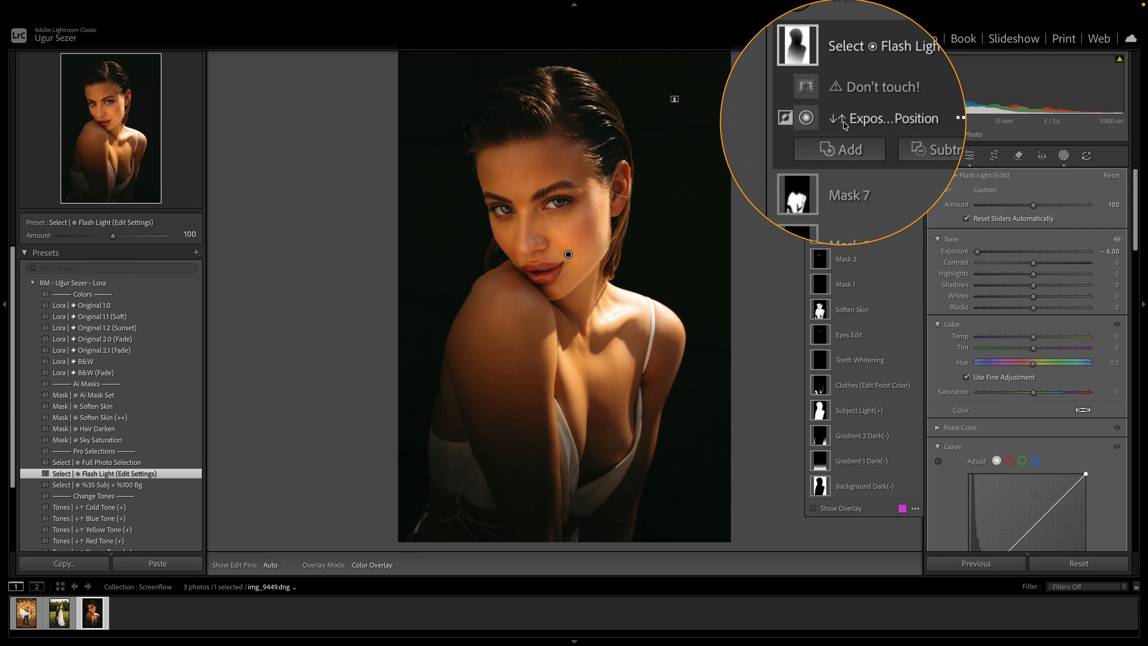
Center the Flash Light mask's Exposure & Position radial gradient on the face and enlarge it slightly, with Feather at 79
{"action": "left_click", "coordinate": [878, 126]}
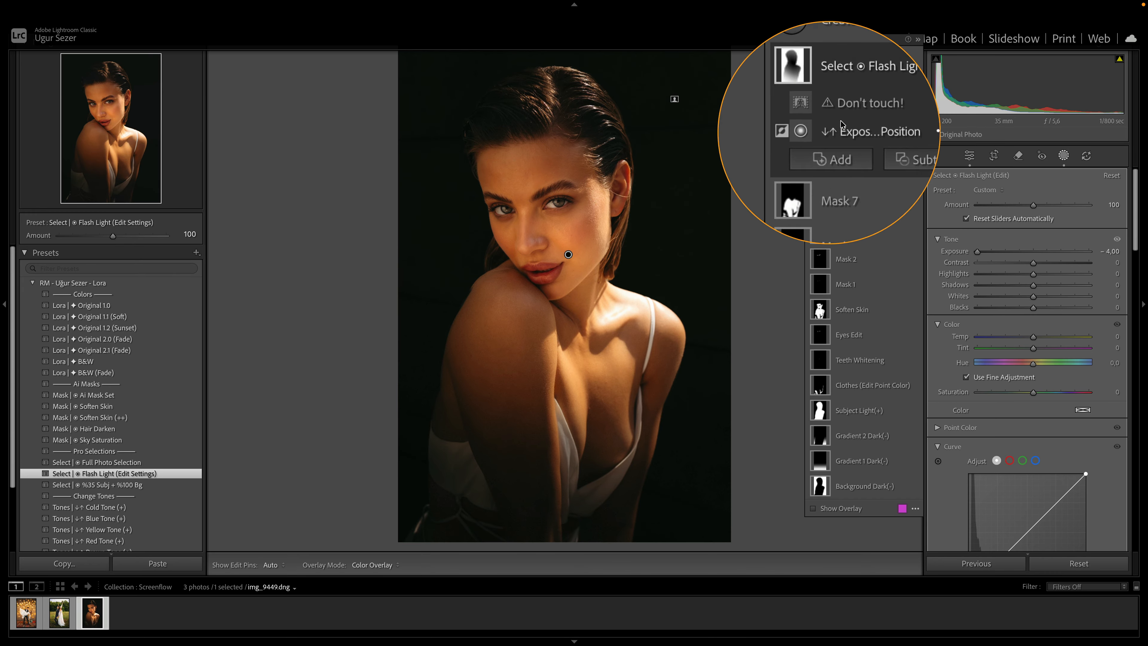
{"action": "left_click", "coordinate": [857, 120]}
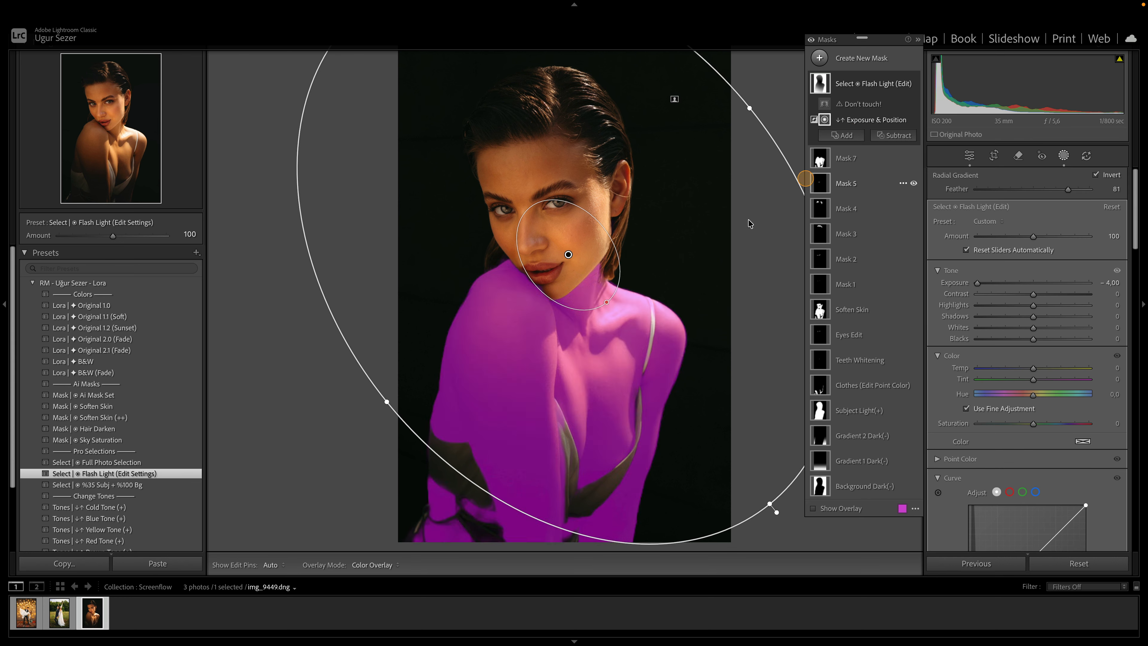
{"action": "left_click_drag", "start_coordinate": [568, 254], "coordinate": [524, 195]}
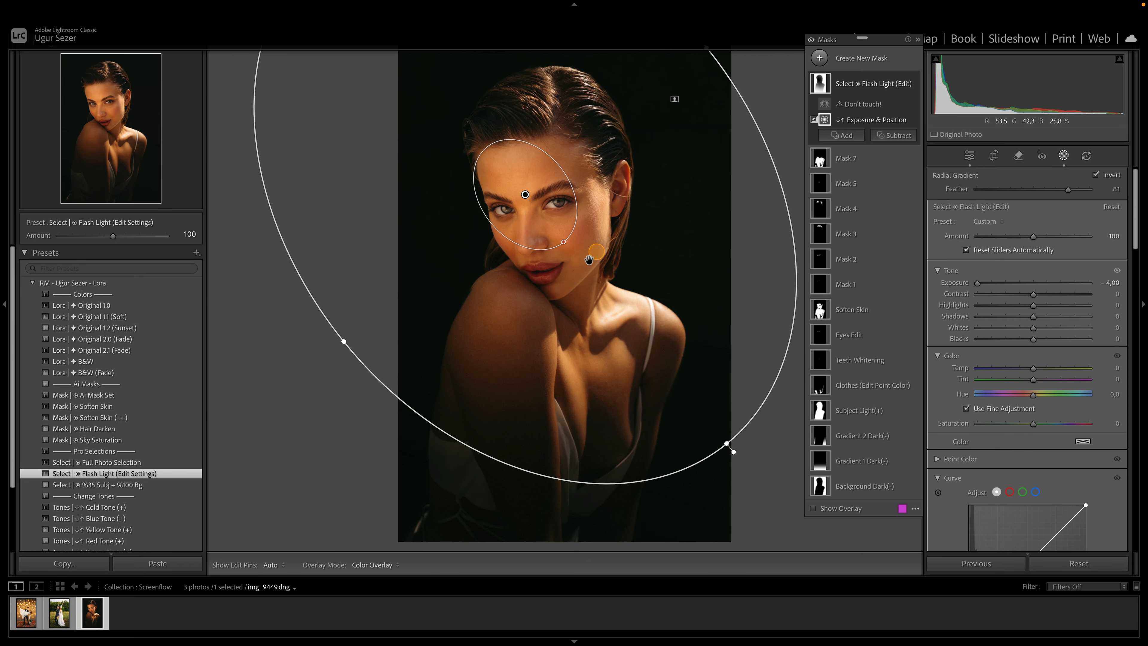
{"action": "left_click_drag", "start_coordinate": [550, 247], "coordinate": [556, 252]}
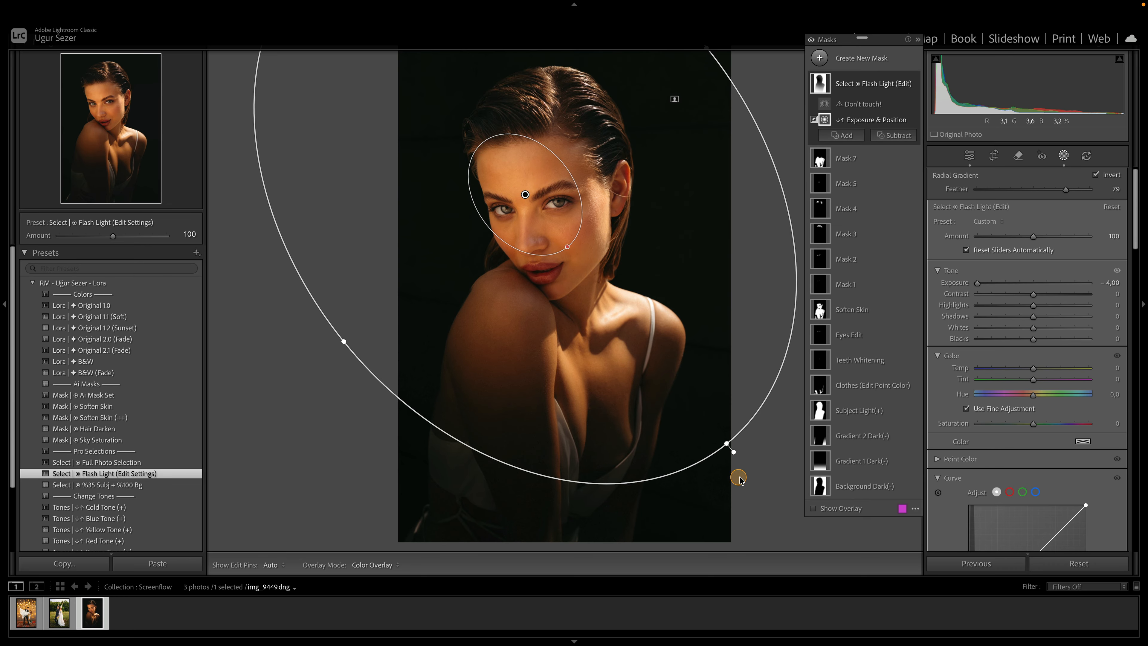
{"action": "left_click_drag", "start_coordinate": [730, 446], "coordinate": [739, 459]}
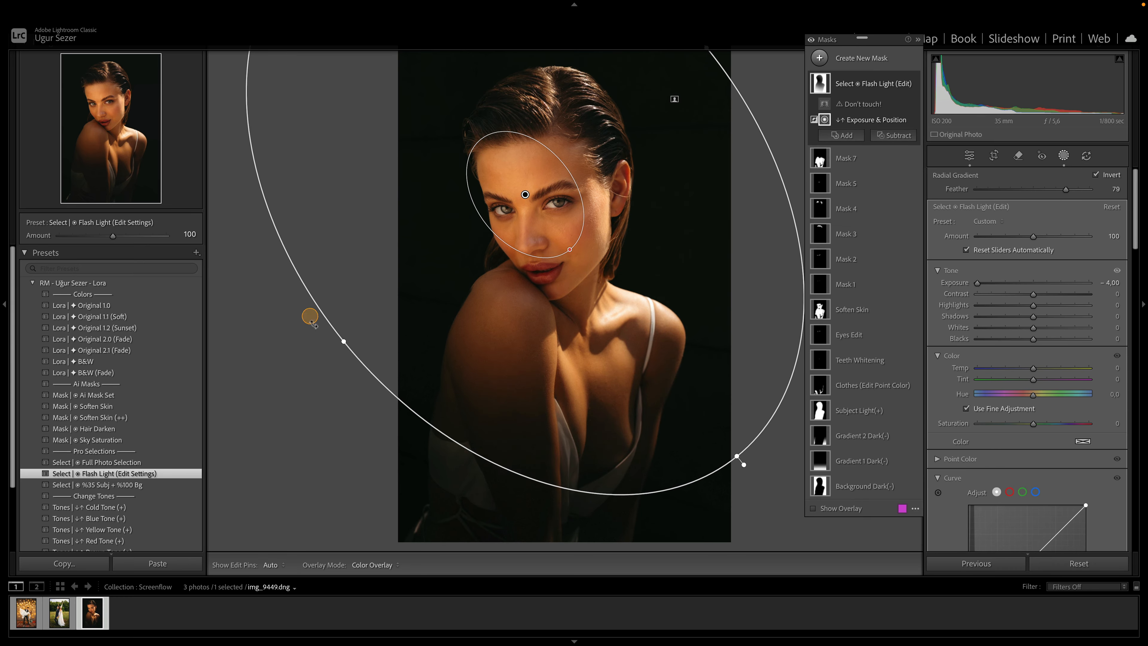
{"action": "left_click_drag", "start_coordinate": [344, 344], "coordinate": [335, 350]}
{"action": "left_click_drag", "start_coordinate": [525, 194], "coordinate": [539, 204]}
{"action": "left_click_drag", "start_coordinate": [759, 473], "coordinate": [755, 478]}
{"action": "mouse_move", "coordinate": [539, 204]}
{"action": "left_mouse_down"}
{"action": "mouse_move", "coordinate": [526, 213]}
{"action": "mouse_move", "coordinate": [532, 202]}
{"action": "left_mouse_up"}
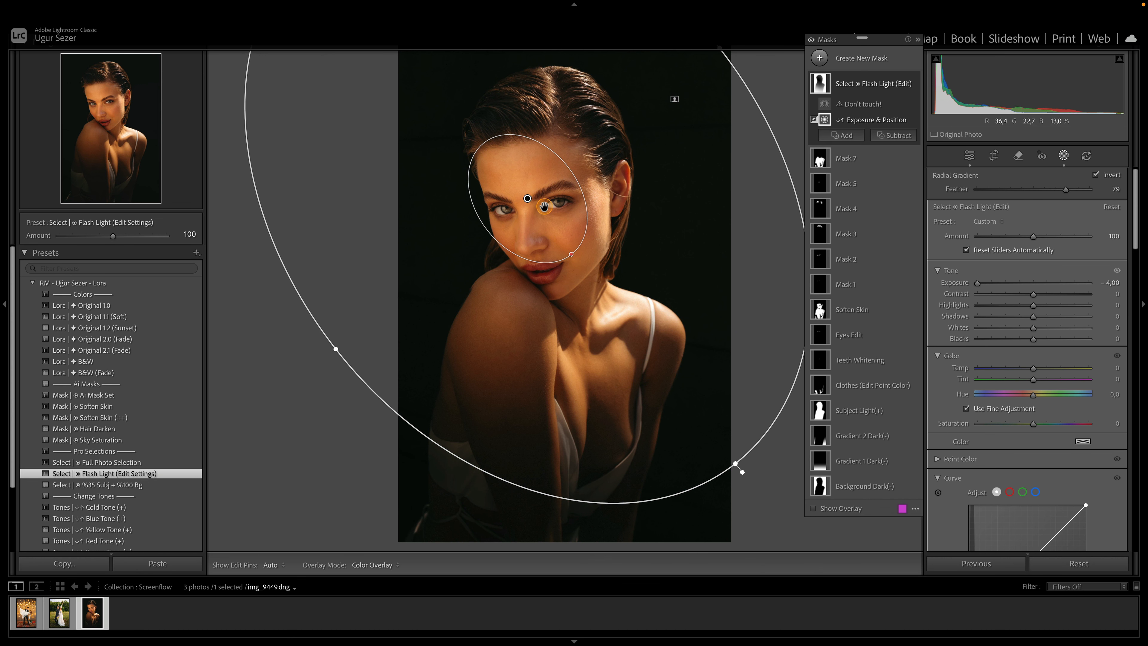
Reset the Flash Light mask's Exposure to 0 and fine-tune its radial gradient's position between the eyes
{"action": "double_click", "coordinate": [978, 283]}
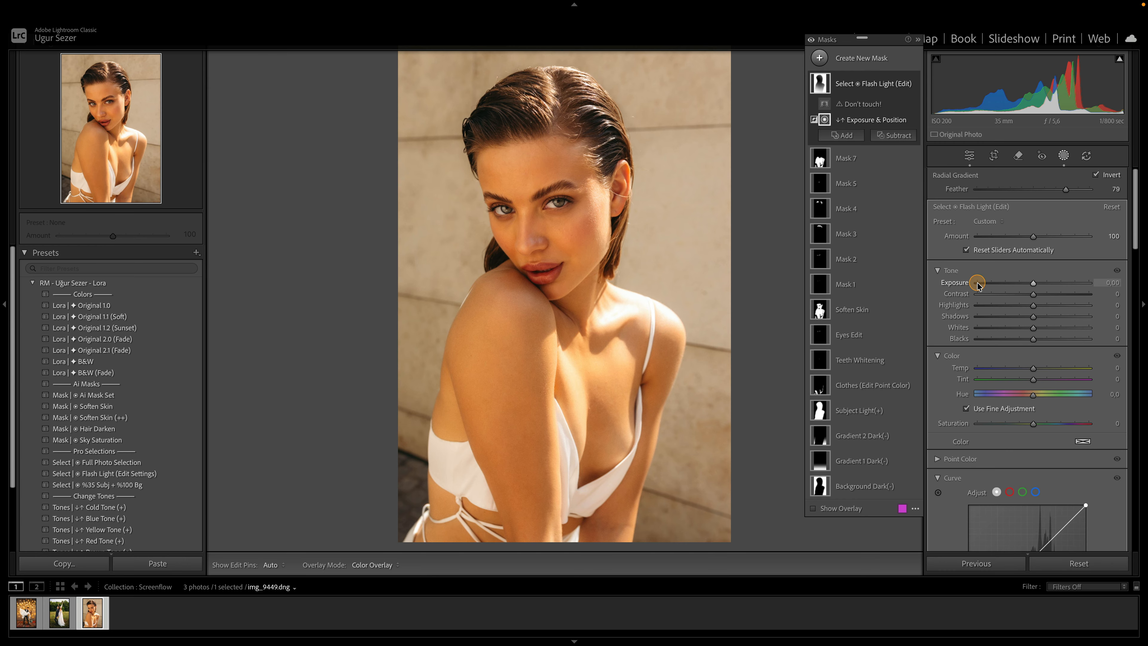
{"action": "mouse_move", "coordinate": [819, 83]}
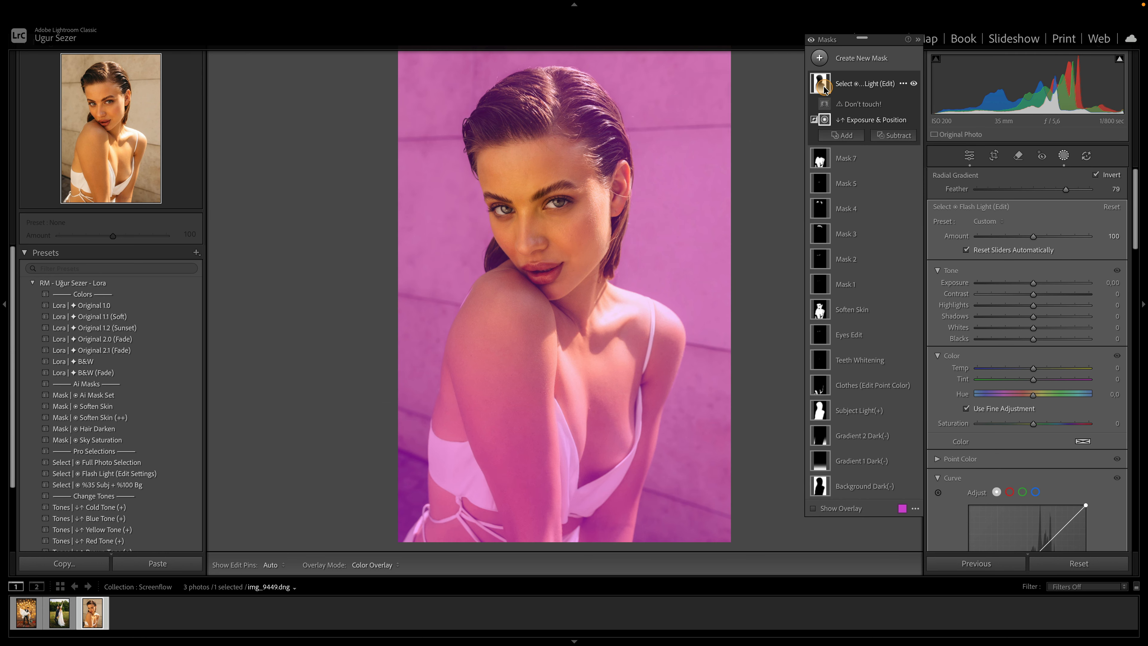
{"action": "left_click", "coordinate": [824, 88]}
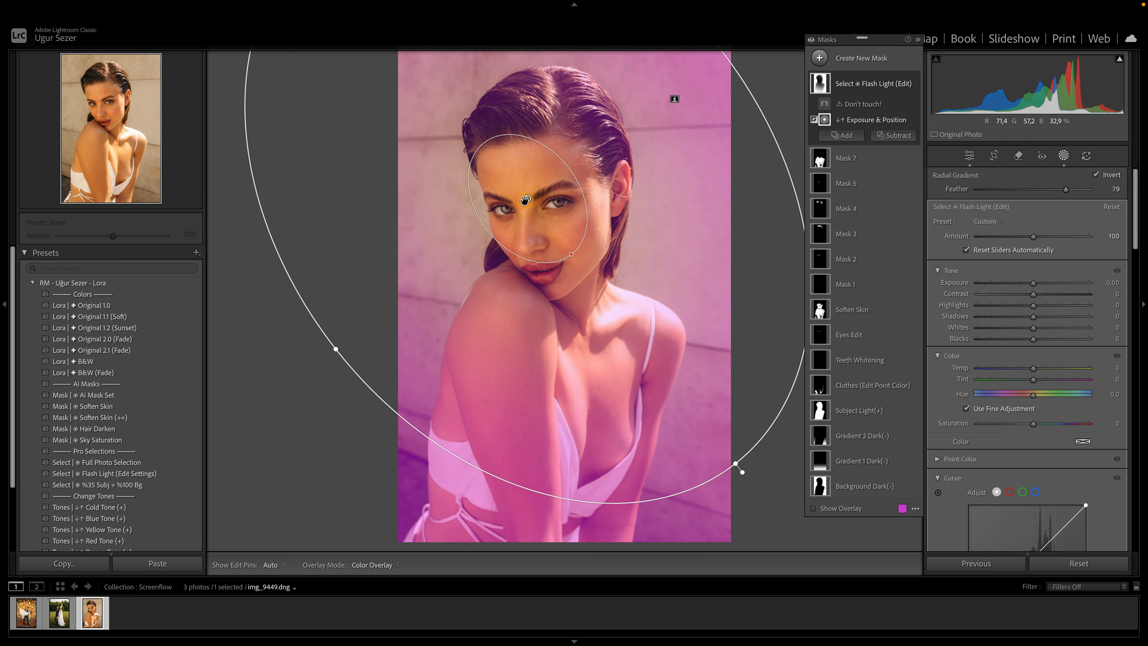
{"action": "left_click_drag", "start_coordinate": [528, 203], "coordinate": [529, 199]}
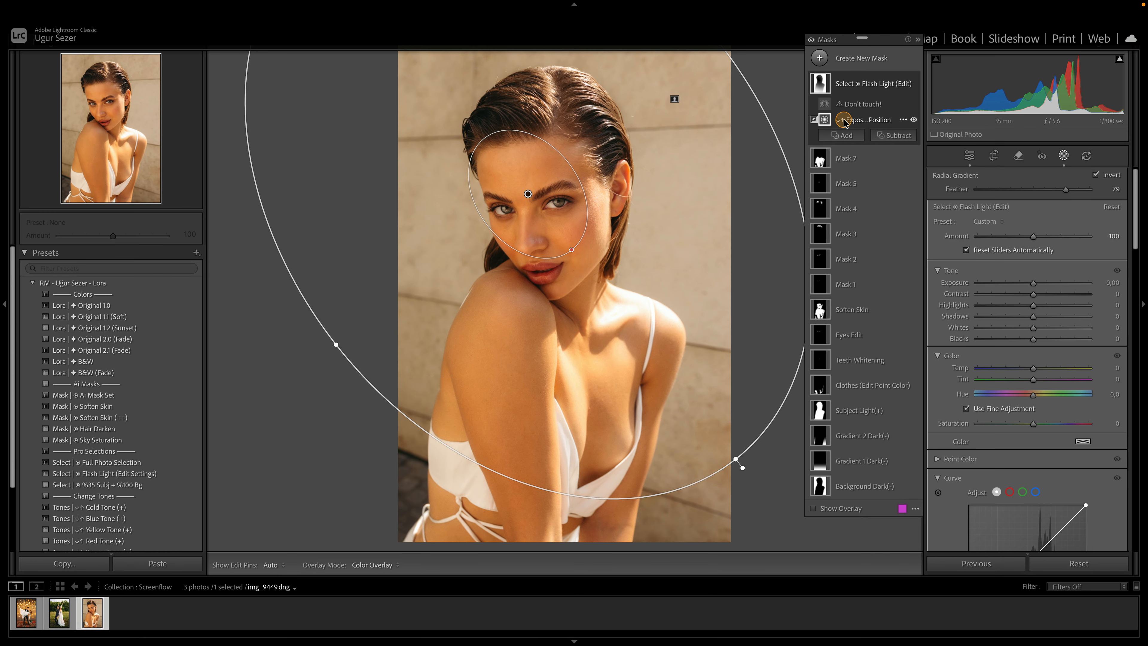
{"action": "left_click_drag", "start_coordinate": [528, 193], "coordinate": [497, 197]}
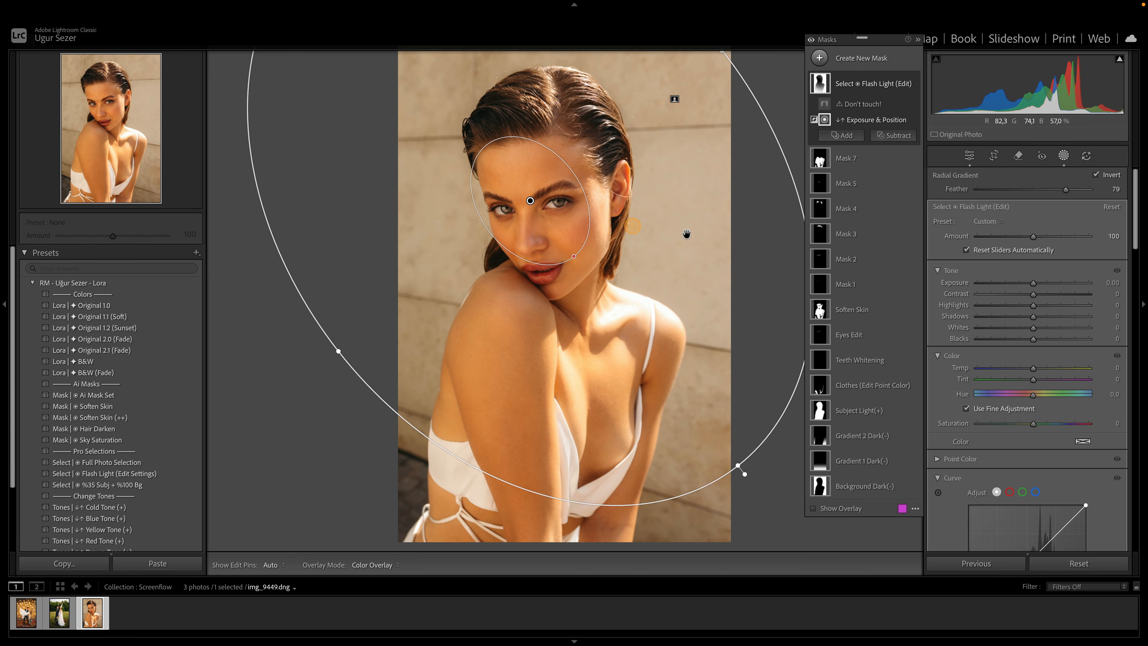
Try an Exposure of -0.73 on the Flash Light mask and compare the portrait with the mask off and on
{"action": "left_click_drag", "start_coordinate": [1036, 285], "coordinate": [1024, 284]}
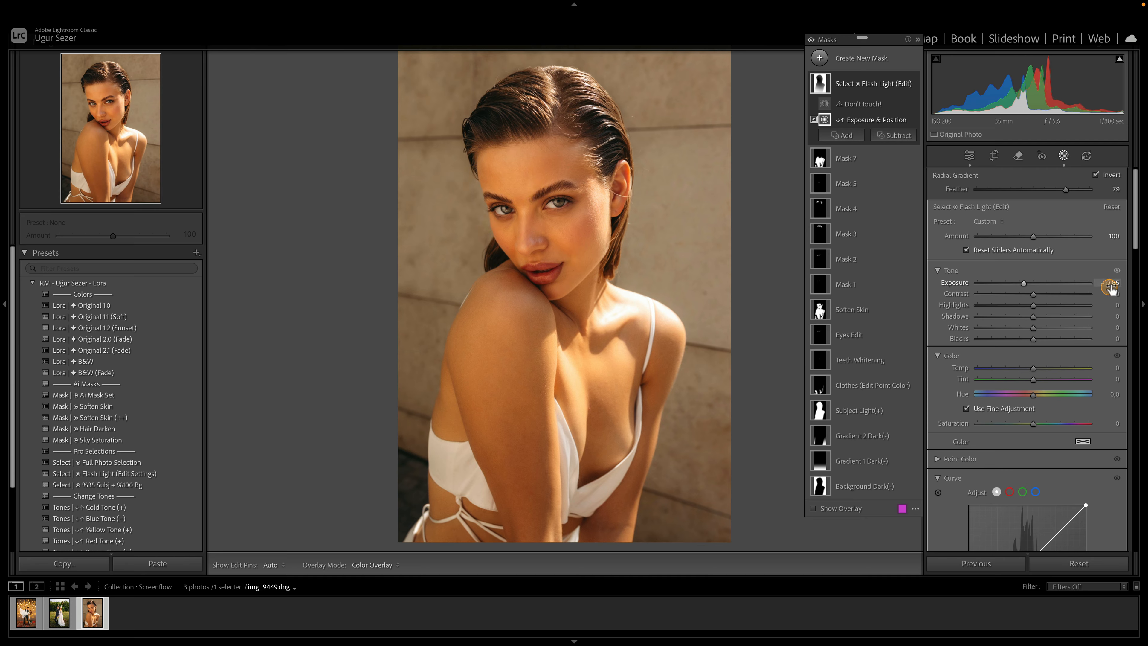
{"action": "left_click_drag", "start_coordinate": [1029, 289], "coordinate": [1023, 285]}
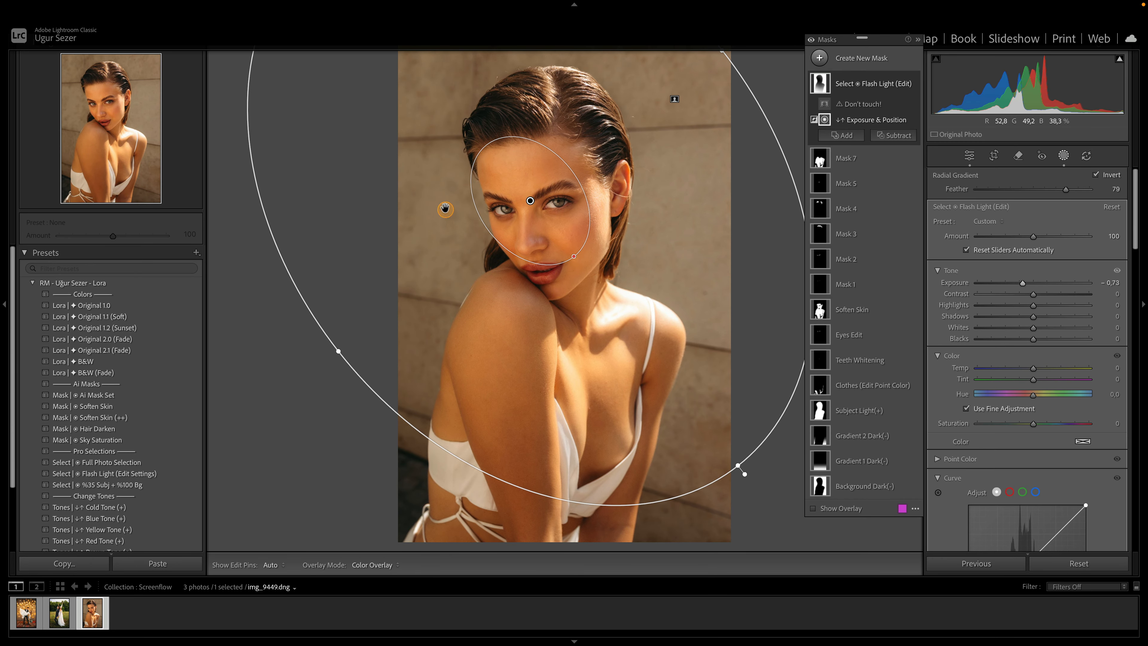
{"action": "mouse_move", "coordinate": [530, 201]}
{"action": "left_mouse_down"}
{"action": "mouse_move", "coordinate": [604, 204]}
{"action": "mouse_move", "coordinate": [532, 196]}
{"action": "left_mouse_up"}
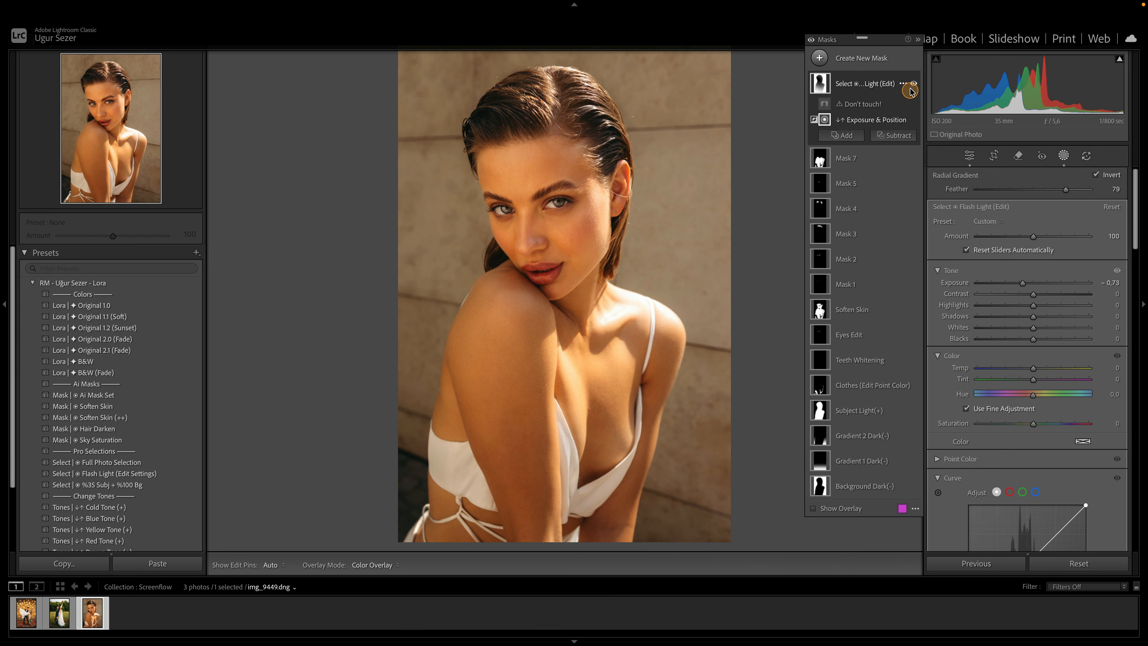
{"action": "left_click", "coordinate": [912, 83]}
{"action": "left_click", "coordinate": [911, 83]}
{"action": "left_click", "coordinate": [912, 83]}
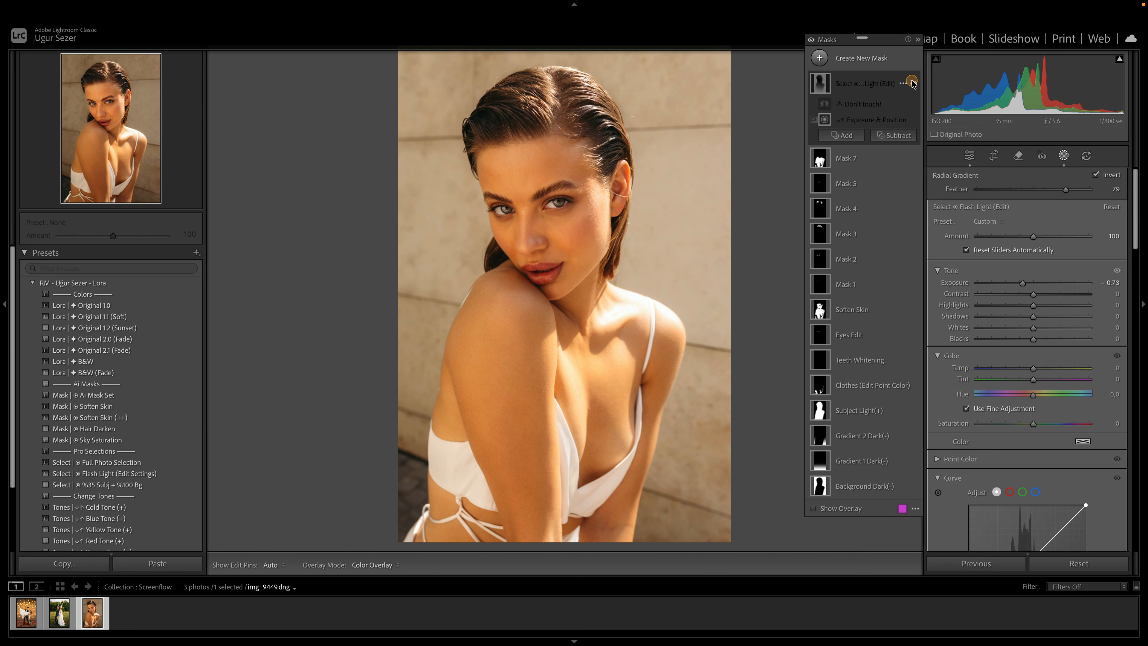
{"action": "left_click", "coordinate": [912, 83]}
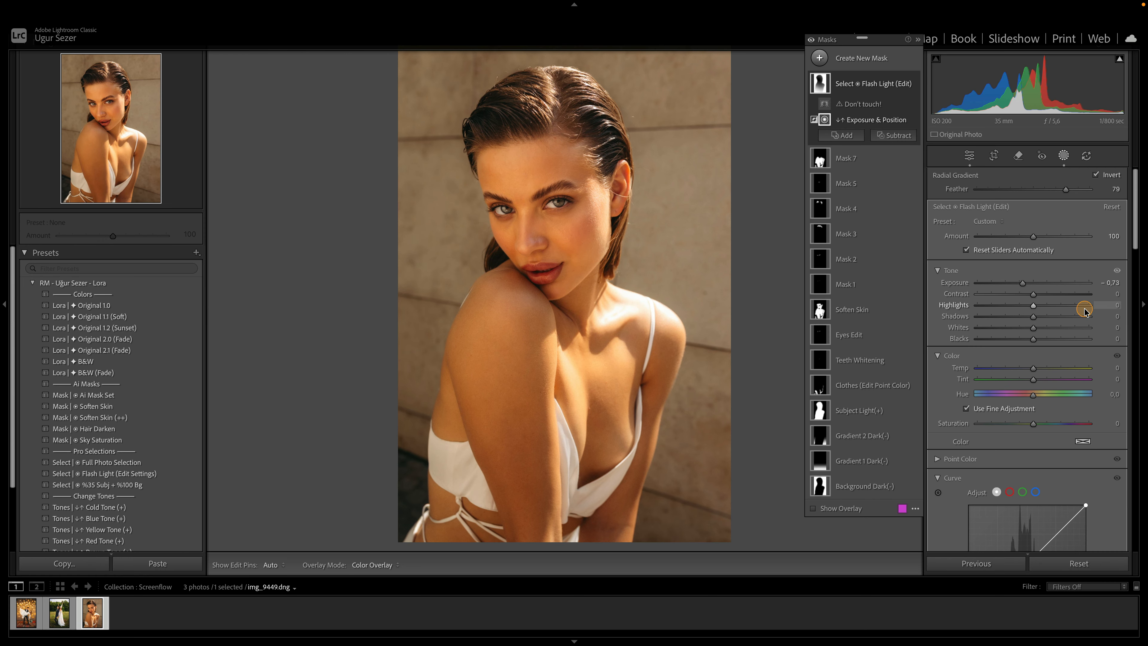
Set the Flash Light mask's Exposure to -0.25 and Temp to -7, and compare the portrait with the mask off and on
{"action": "double_click", "coordinate": [1031, 283]}
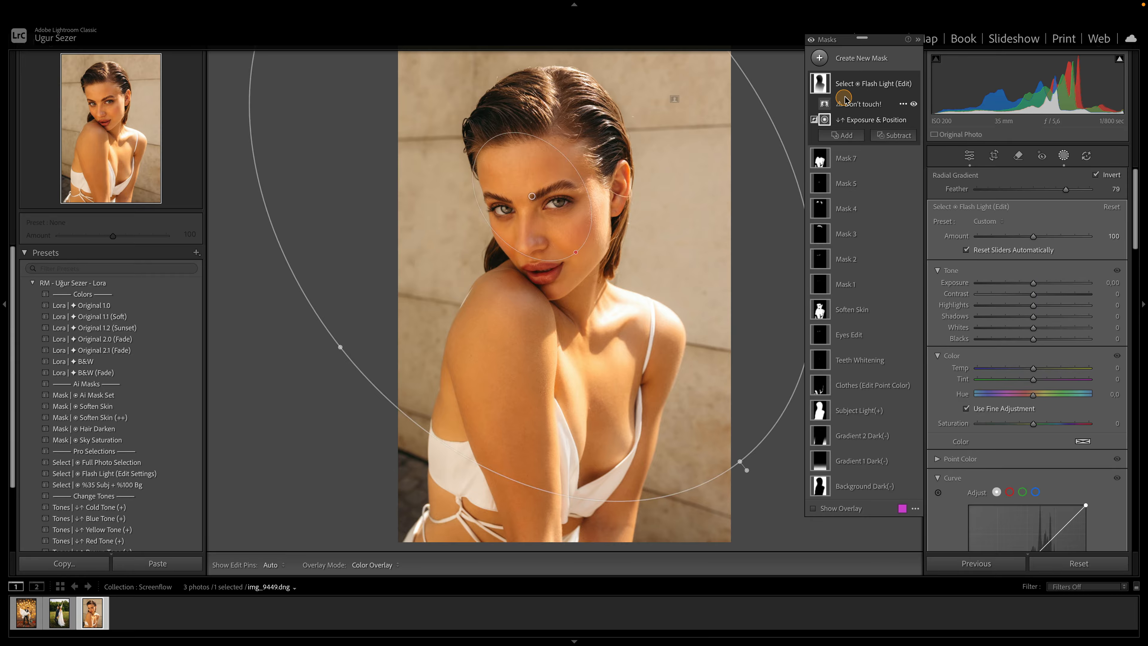
{"action": "left_click_drag", "start_coordinate": [1033, 283], "coordinate": [1031, 284]}
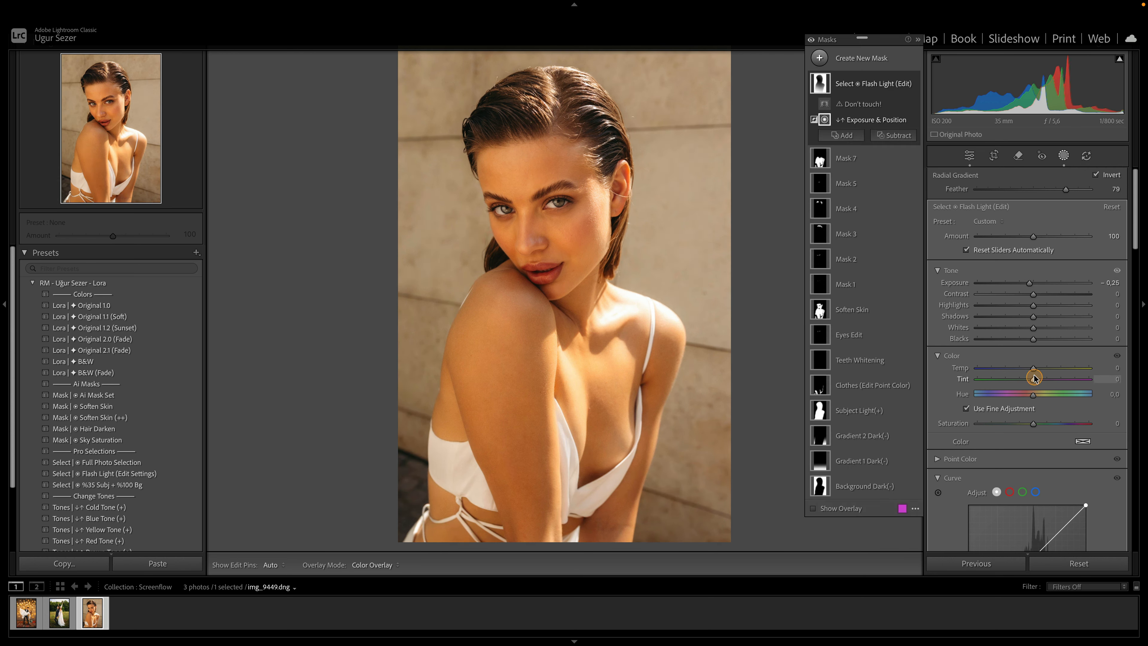
{"action": "left_click_drag", "start_coordinate": [1033, 368], "coordinate": [1029, 367]}
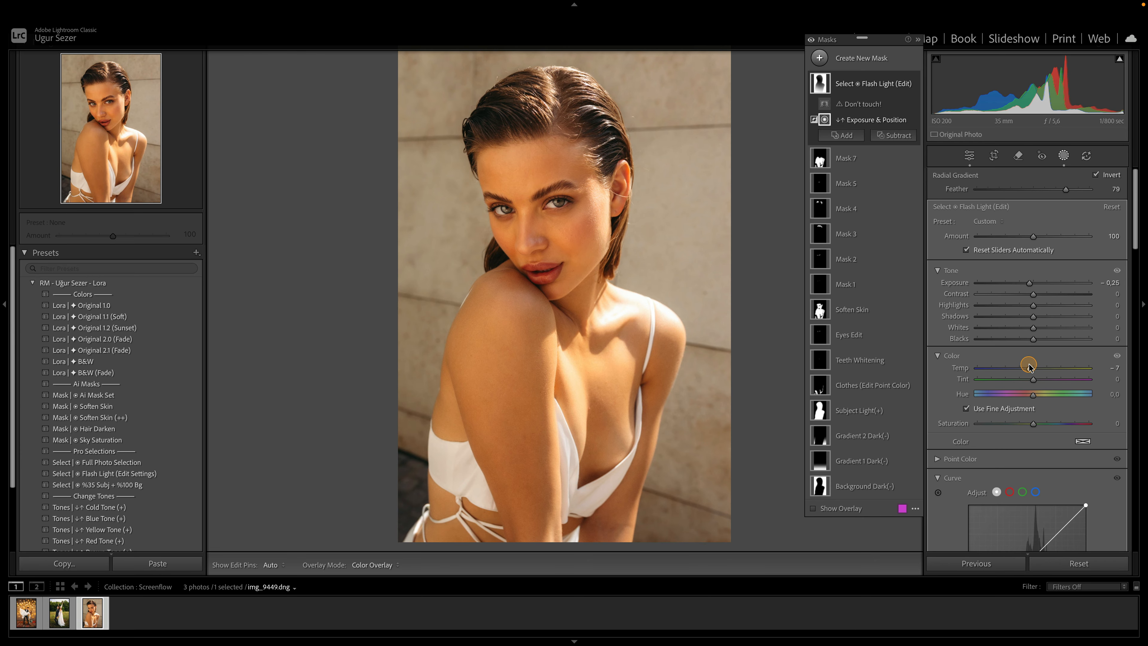
{"action": "left_click", "coordinate": [914, 84]}
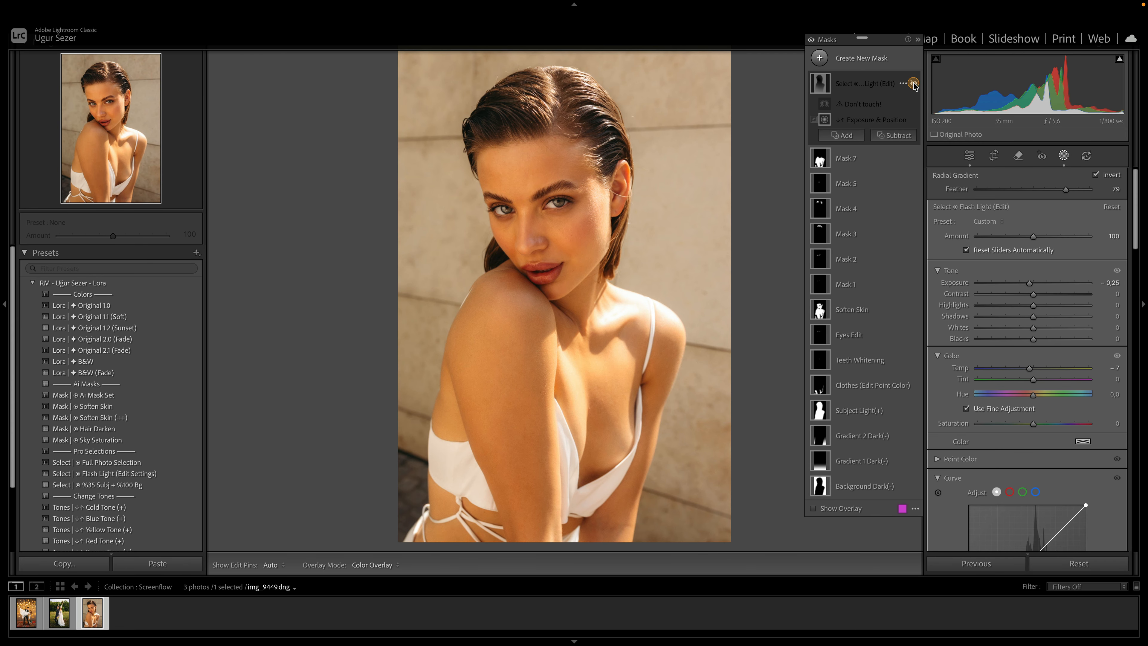
{"action": "left_click", "coordinate": [913, 84]}
{"action": "left_click", "coordinate": [913, 84]}
{"action": "left_click", "coordinate": [913, 84]}
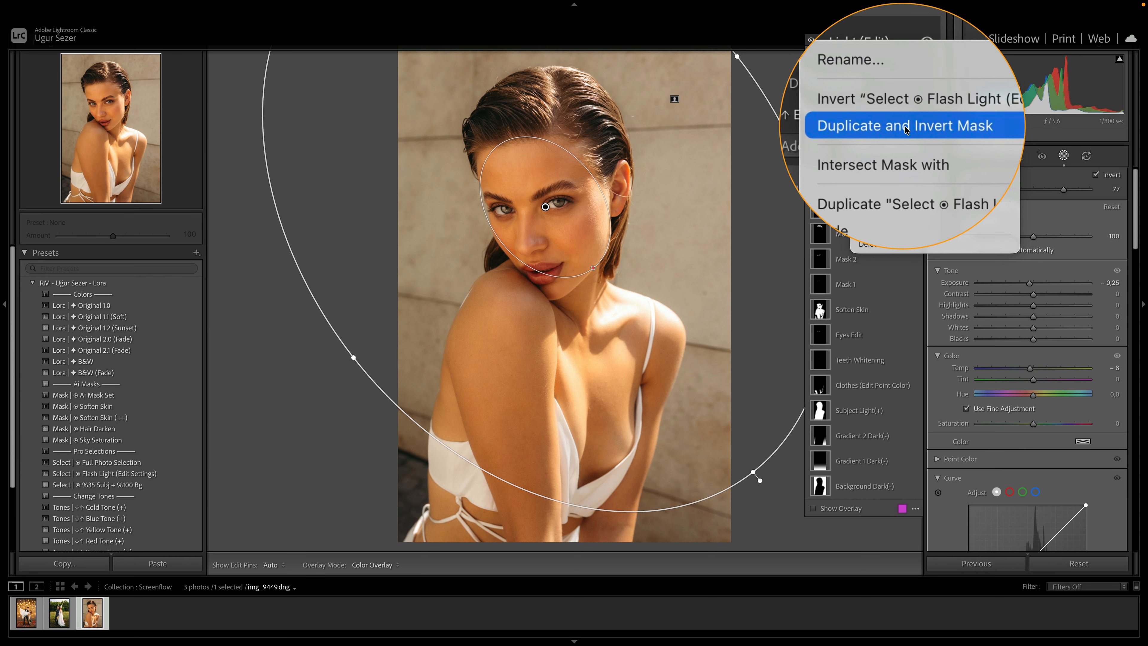
Duplicate and invert the Flash Light mask, and check the reference night portrait in Chrome before returning to Lightroom Classic
{"action": "left_click", "coordinate": [917, 129]}
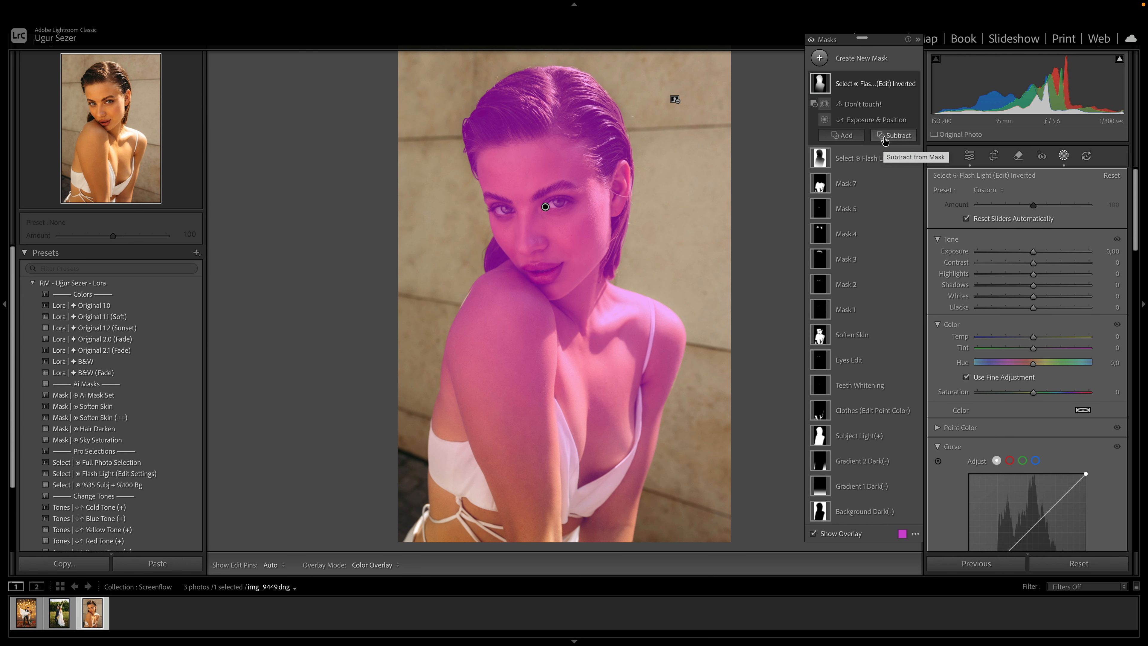
{"action": "key", "text": "alt+Tab"}
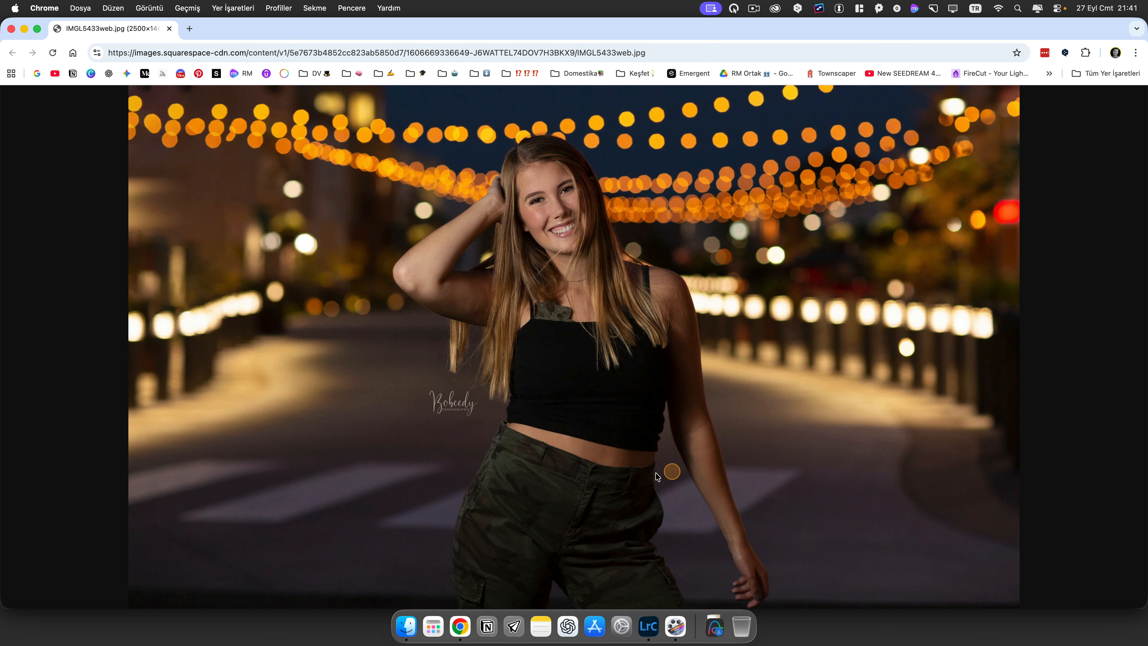
{"action": "key", "text": "super+Tab"}
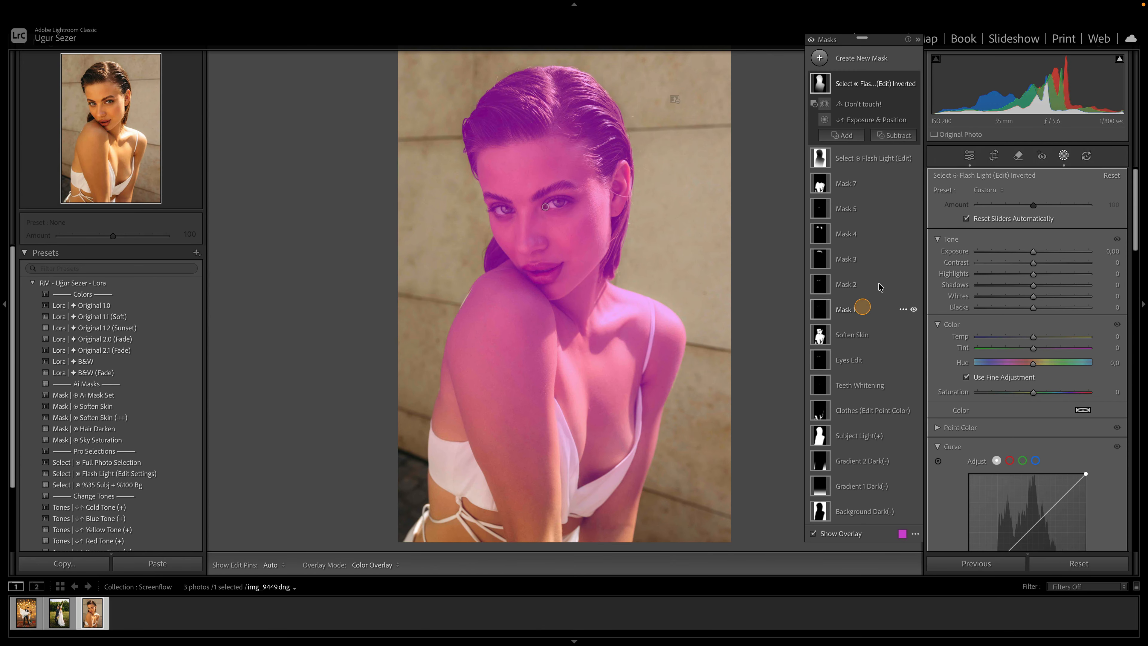
Shift the inverted Flash Light mask's radial gradient toward the forehead and set its Exposure to -4.00
{"action": "left_click", "coordinate": [820, 83]}
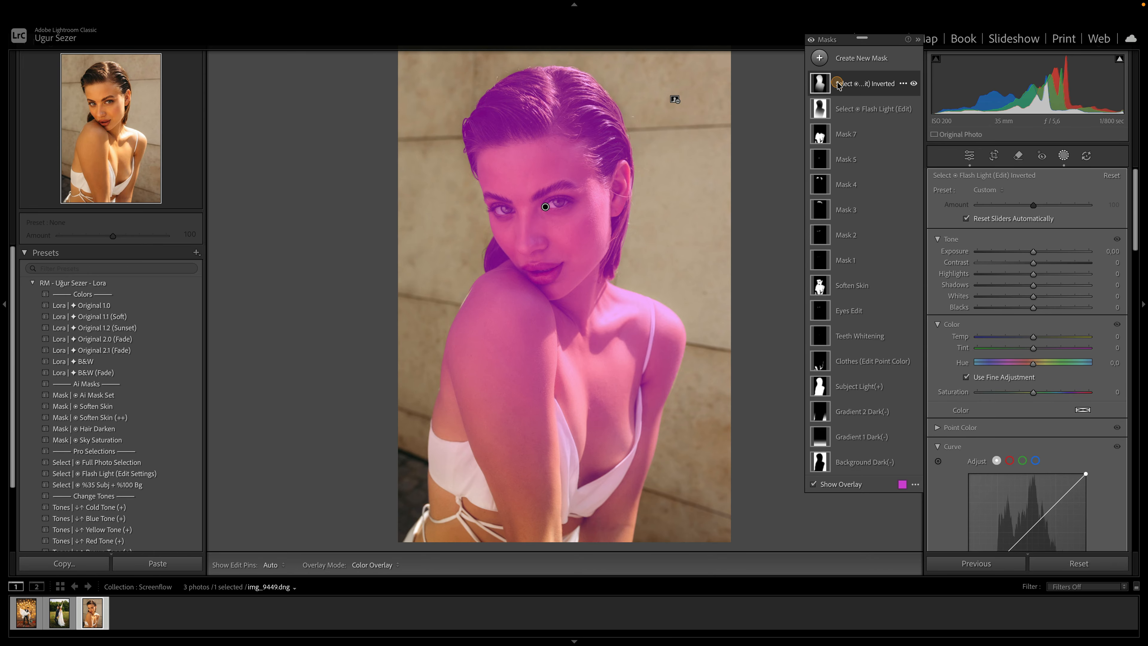
{"action": "left_click", "coordinate": [546, 206]}
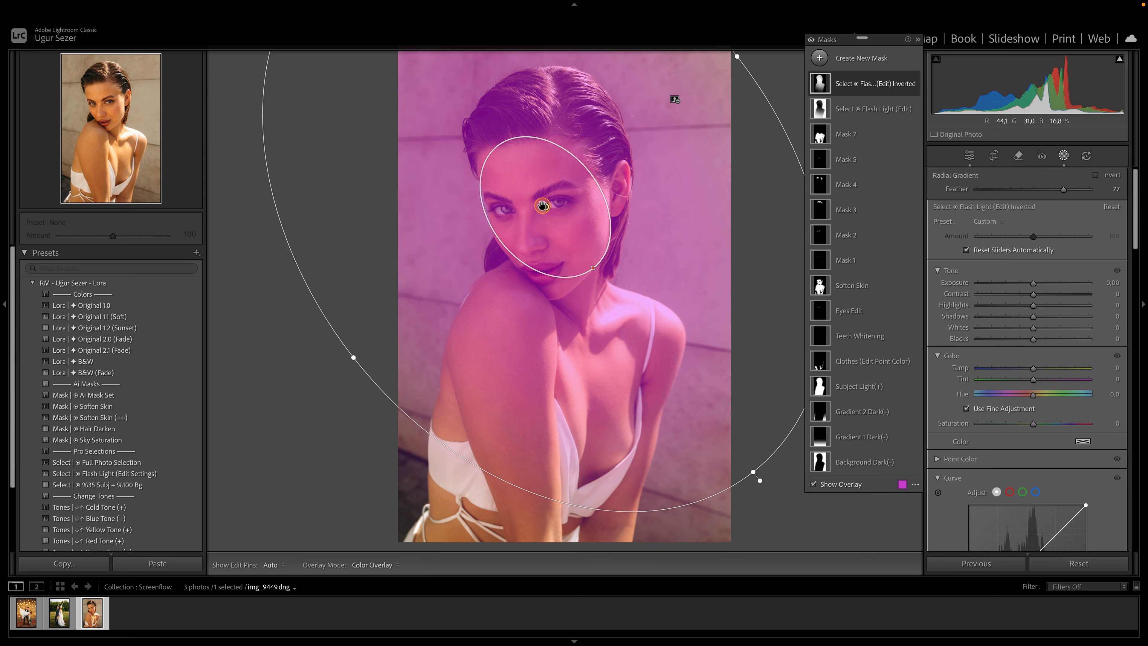
{"action": "left_click", "coordinate": [854, 83]}
{"action": "left_click_drag", "start_coordinate": [545, 207], "coordinate": [526, 190]}
{"action": "left_click_drag", "start_coordinate": [1033, 283], "coordinate": [930, 285]}
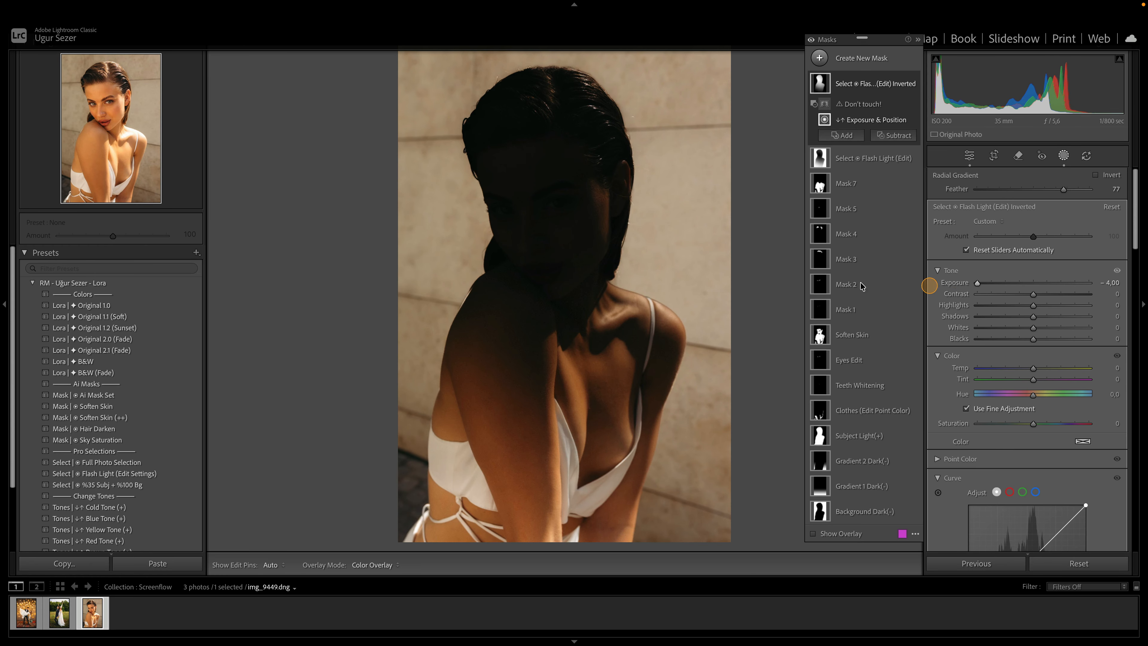
Switch to Chrome and compare the darkened subject with the reference night portrait
{"action": "left_click", "coordinate": [773, 177]}
{"action": "key", "text": "alt+Tab"}
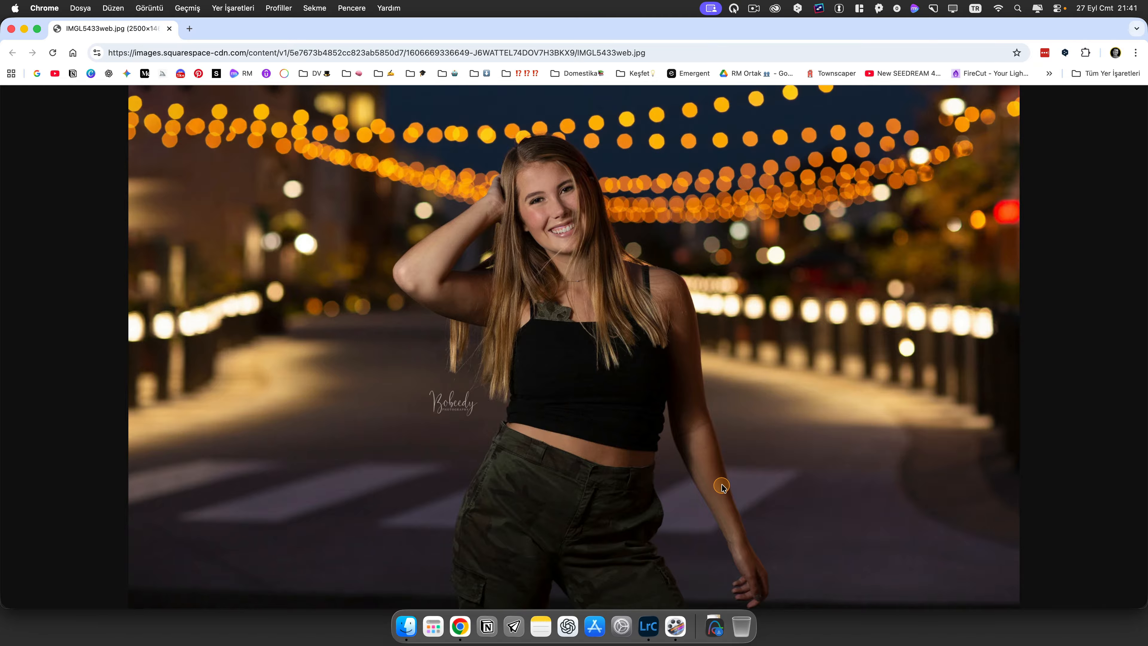
Return to Lightroom Classic, raise the inverted Flash Light mask's Exposure to 1.84 and reposition its radial gradient over the forehead
{"action": "key", "text": "super+Tab"}
{"action": "left_click", "coordinate": [648, 626]}
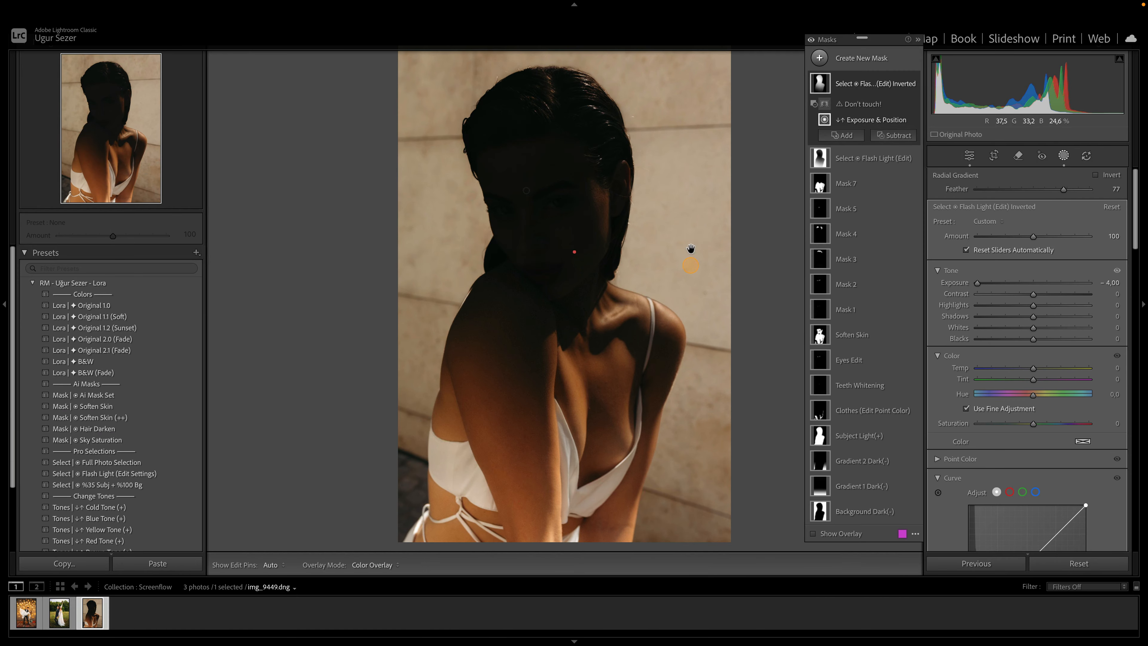
{"action": "left_click_drag", "start_coordinate": [977, 283], "coordinate": [1059, 283]}
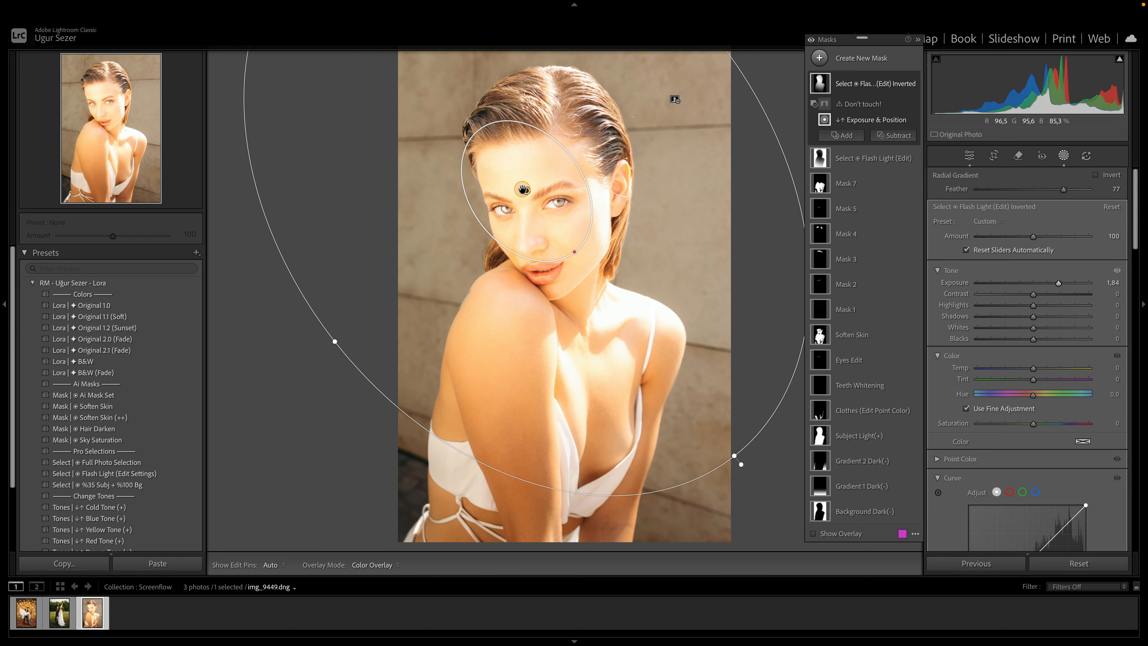
{"action": "left_click_drag", "start_coordinate": [523, 189], "coordinate": [502, 177]}
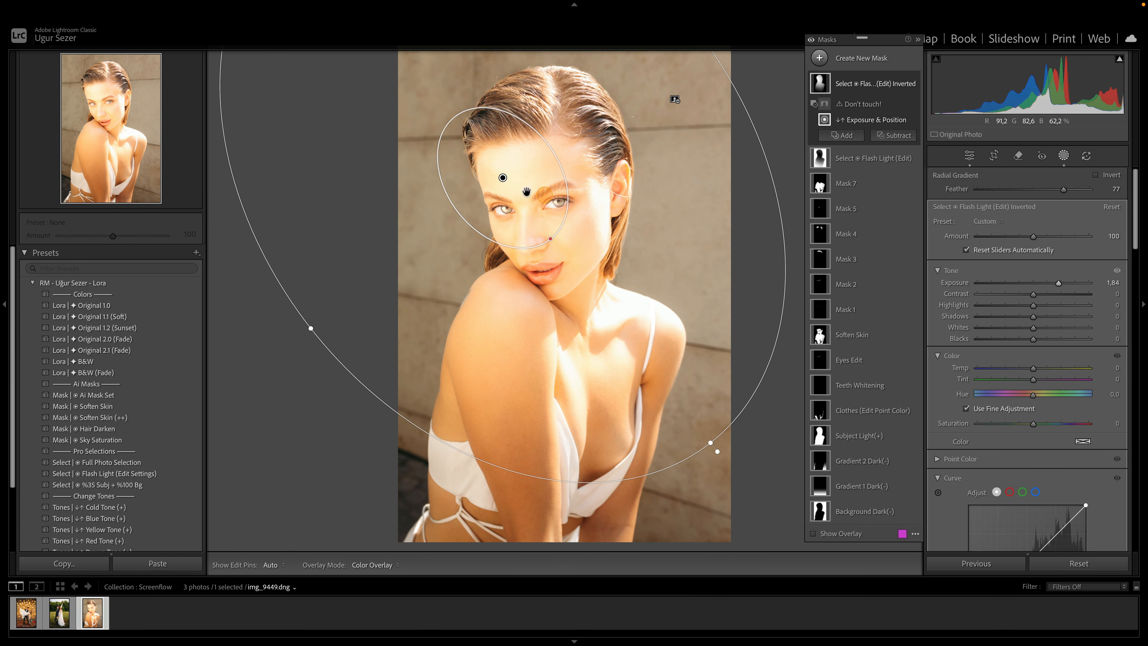
{"action": "mouse_move", "coordinate": [502, 177]}
{"action": "left_mouse_down"}
{"action": "mouse_move", "coordinate": [523, 183]}
{"action": "mouse_move", "coordinate": [511, 182]}
{"action": "left_mouse_up"}
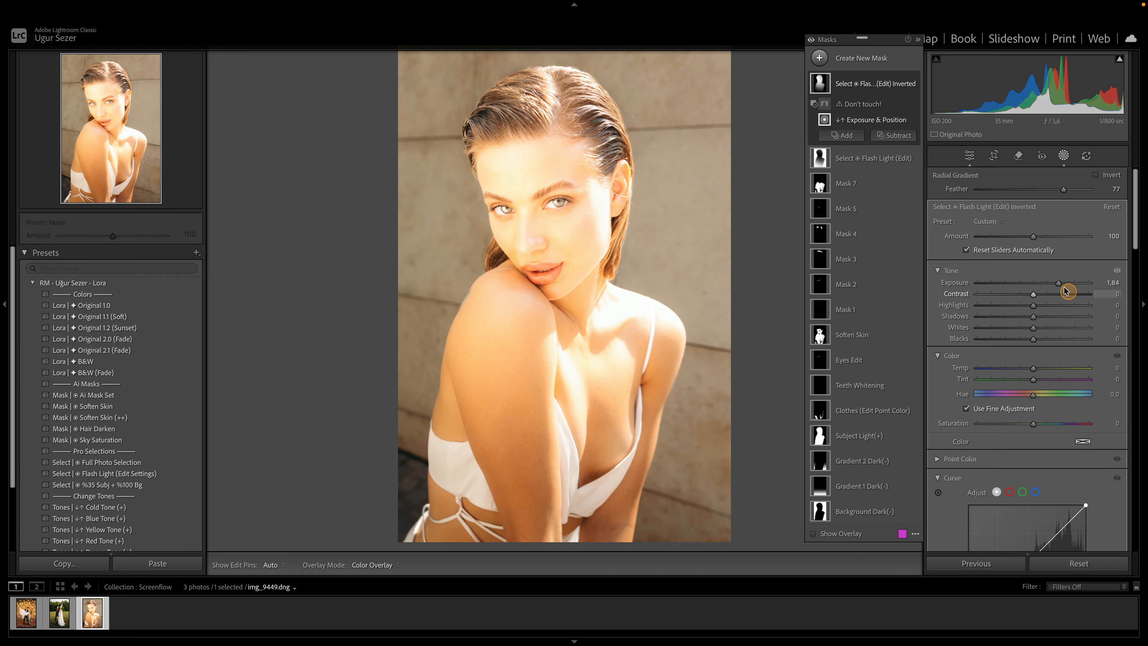
Reset the inverted mask's Exposure to 0, raise its Whites to 49 and move the radial gradient down toward the brow
{"action": "double_click", "coordinate": [1058, 282]}
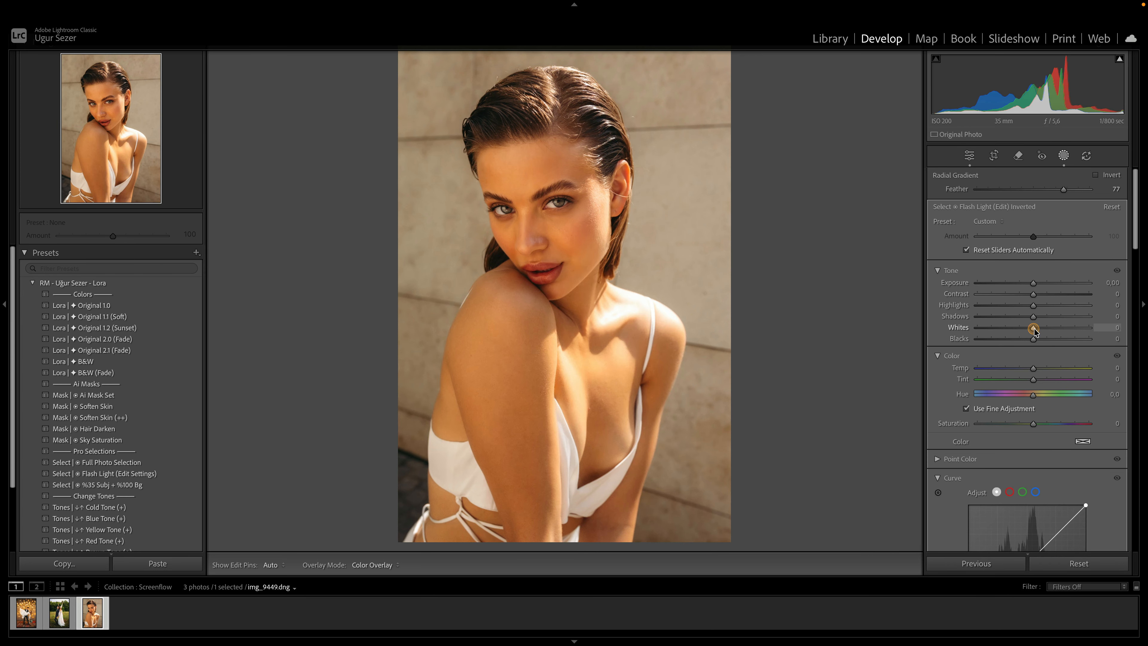
{"action": "left_click_drag", "start_coordinate": [1051, 330], "coordinate": [1060, 329]}
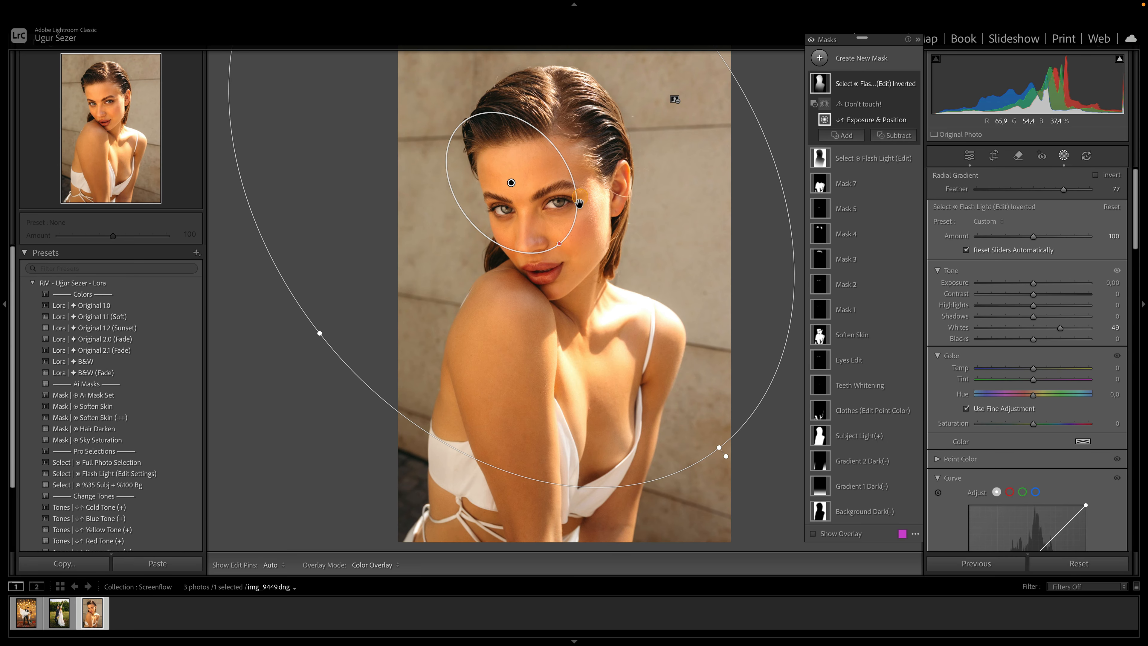
{"action": "mouse_move", "coordinate": [512, 181]}
{"action": "left_click_drag", "start_coordinate": [511, 181], "coordinate": [519, 190]}
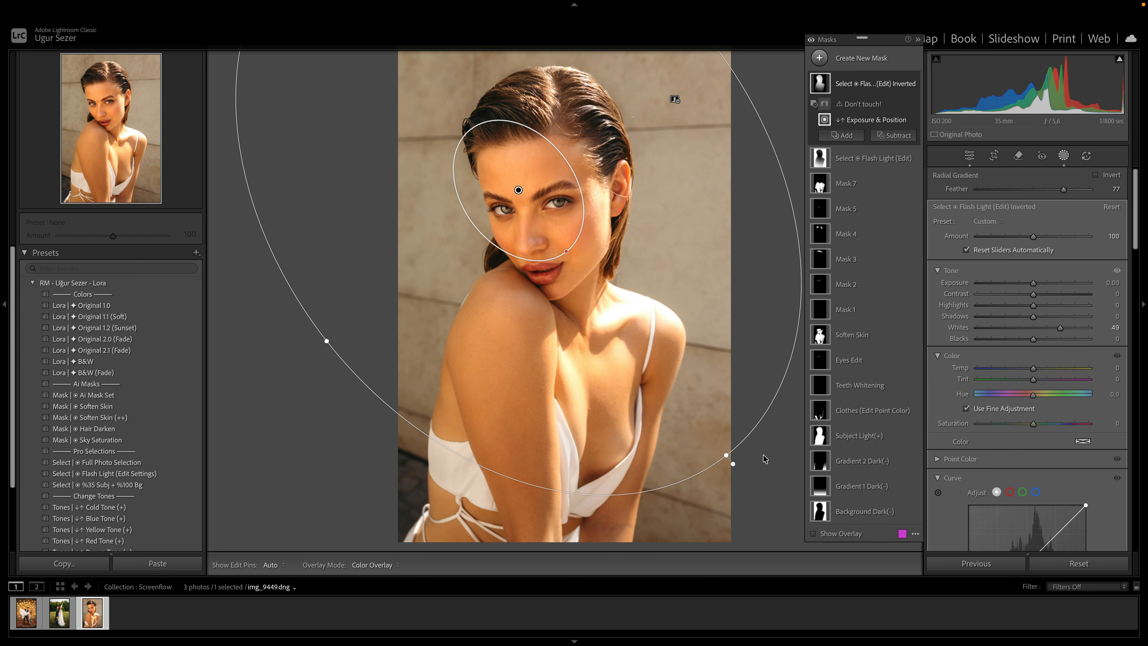
Set the inverted Flash Light mask's Exposure to -0.05 and its Whites to 37
{"action": "left_click_drag", "start_coordinate": [1060, 328], "coordinate": [1044, 332]}
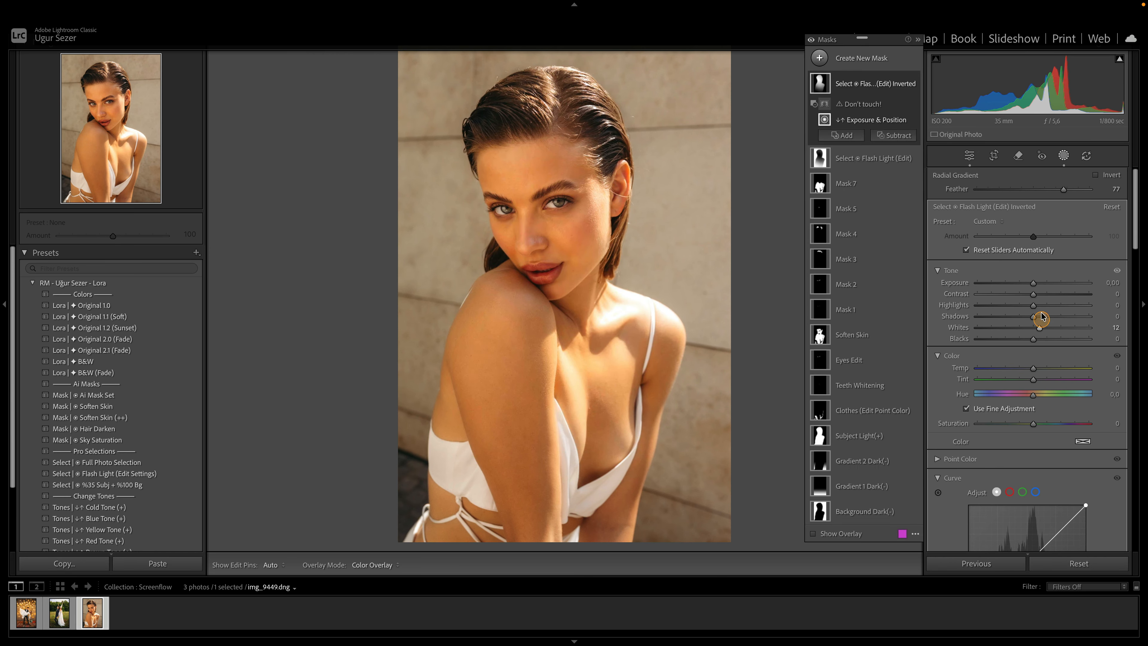
{"action": "left_click_drag", "start_coordinate": [1034, 283], "coordinate": [1032, 283]}
{"action": "left_click_drag", "start_coordinate": [1042, 329], "coordinate": [1054, 328]}
Compare the portrait with the inverted Flash Light mask off and on
{"action": "left_click", "coordinate": [914, 84]}
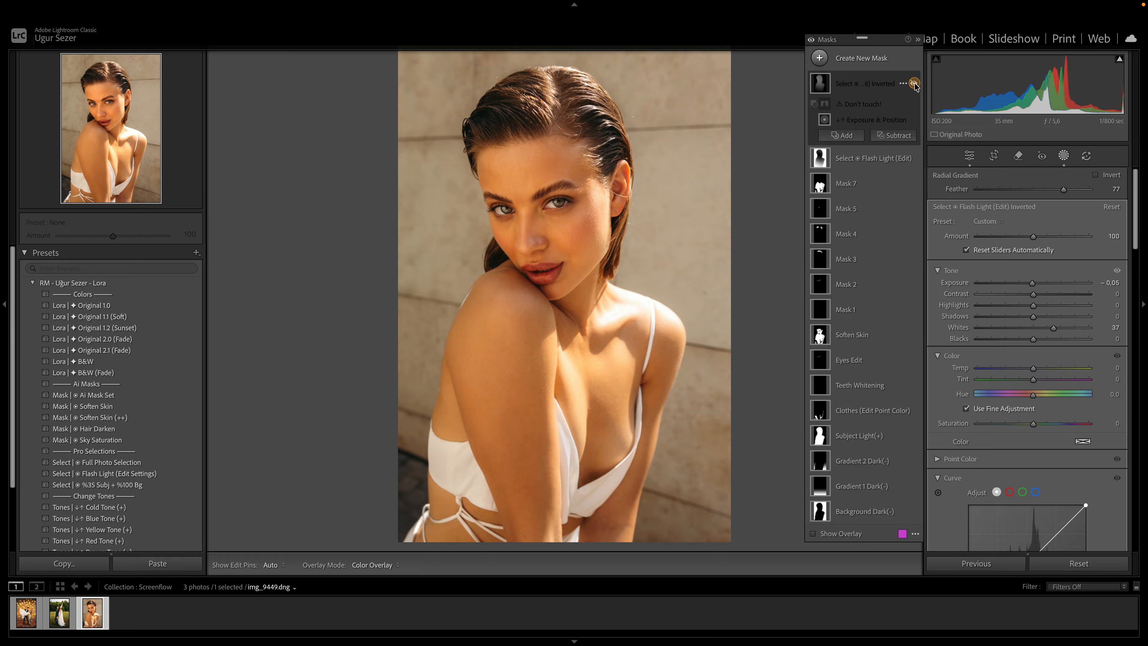
{"action": "left_click", "coordinate": [914, 83]}
{"action": "left_click", "coordinate": [914, 84]}
{"action": "left_click", "coordinate": [914, 84]}
{"action": "left_click", "coordinate": [914, 84]}
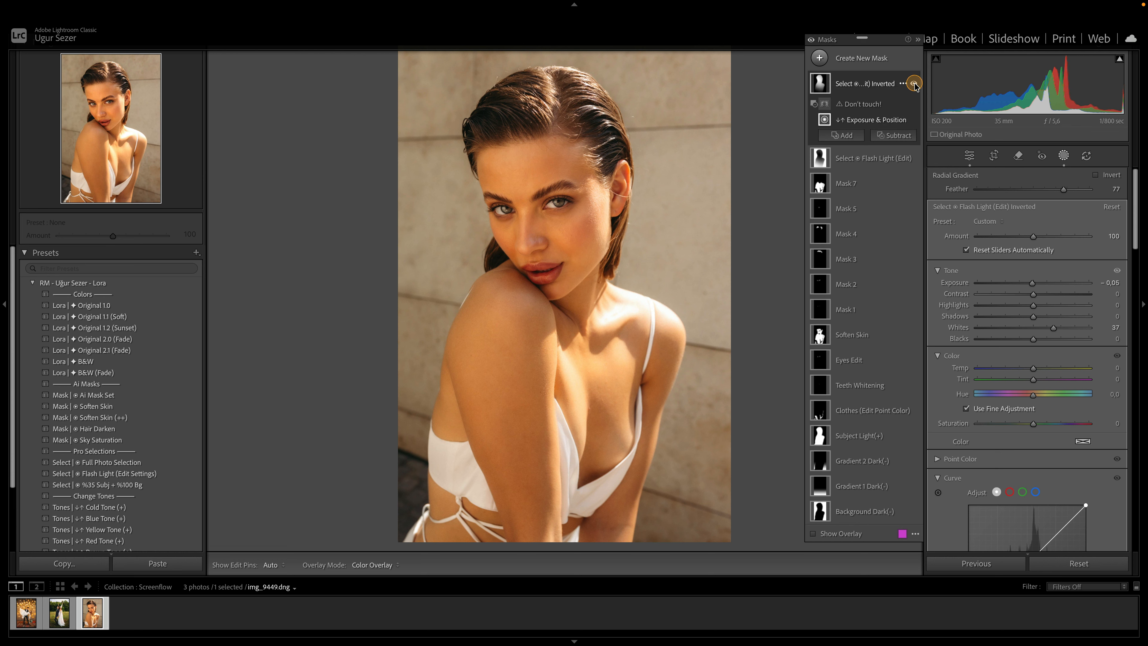
{"action": "left_click", "coordinate": [914, 84]}
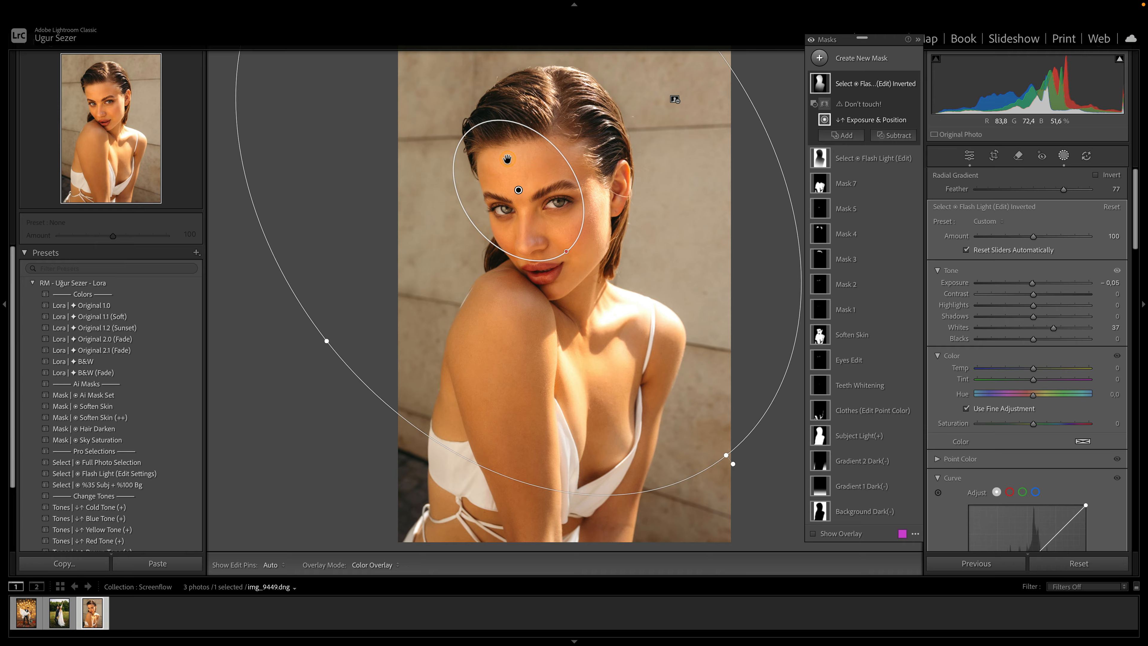
{"action": "left_click", "coordinate": [914, 84]}
{"action": "left_click", "coordinate": [914, 84]}
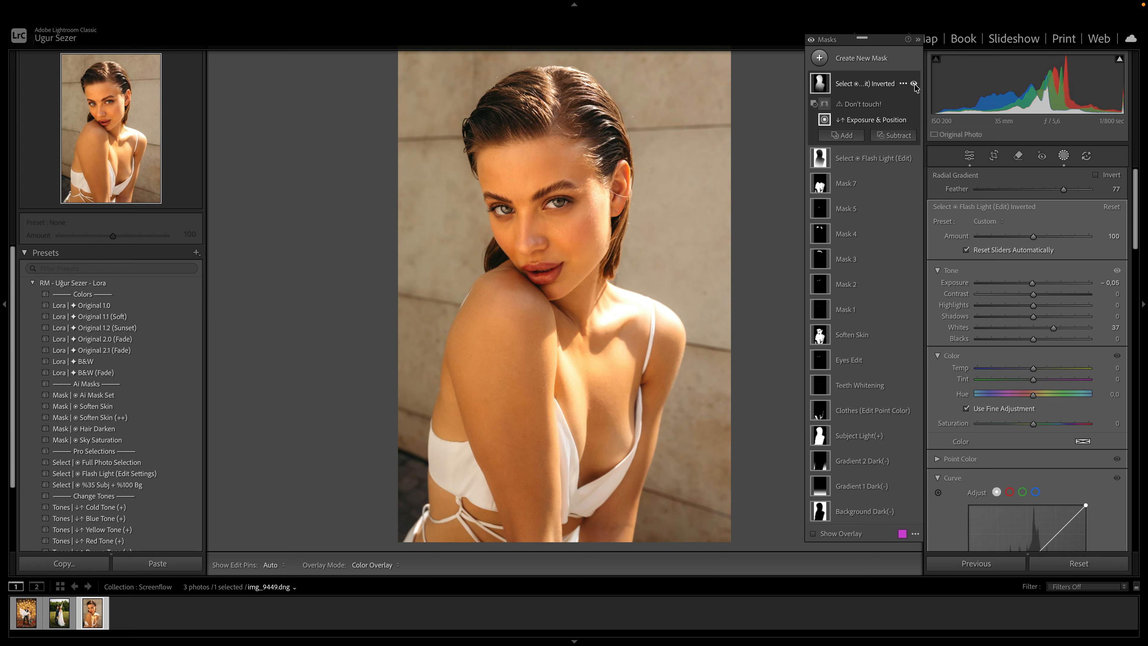
{"action": "left_click", "coordinate": [914, 83]}
{"action": "left_click", "coordinate": [914, 84]}
{"action": "left_click", "coordinate": [914, 84]}
{"action": "left_click", "coordinate": [914, 83]}
{"action": "left_click", "coordinate": [914, 84]}
{"action": "left_click", "coordinate": [914, 84]}
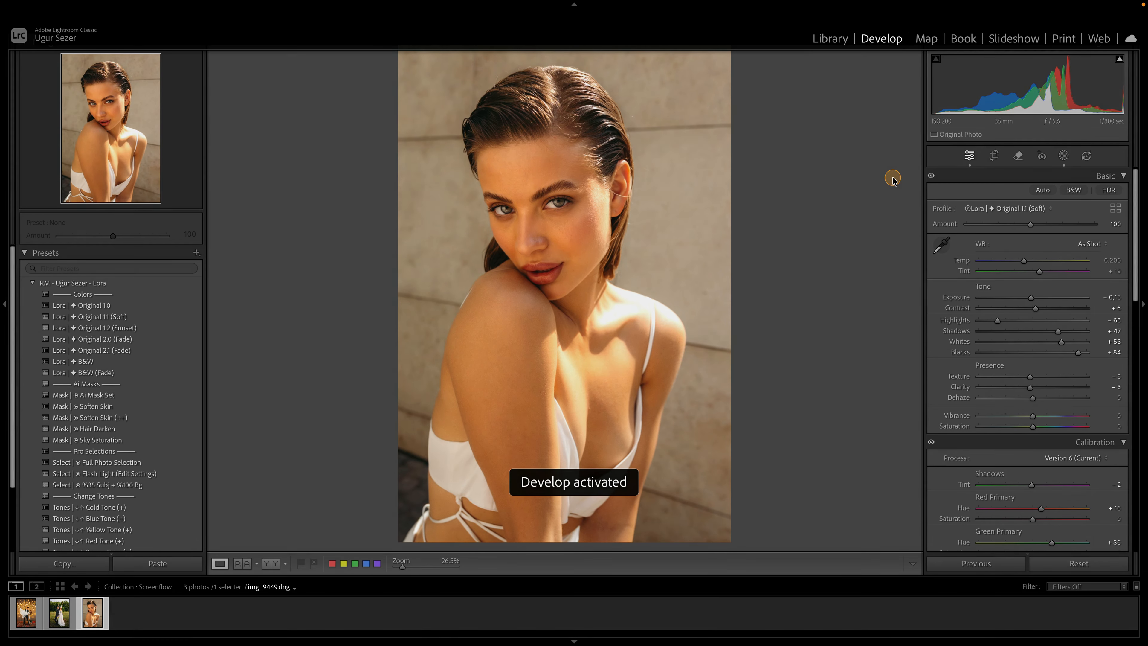
Compare the portrait before and after side by side, examining the face and shoulder up close at about 55% zoom
{"action": "key", "text": "y"}
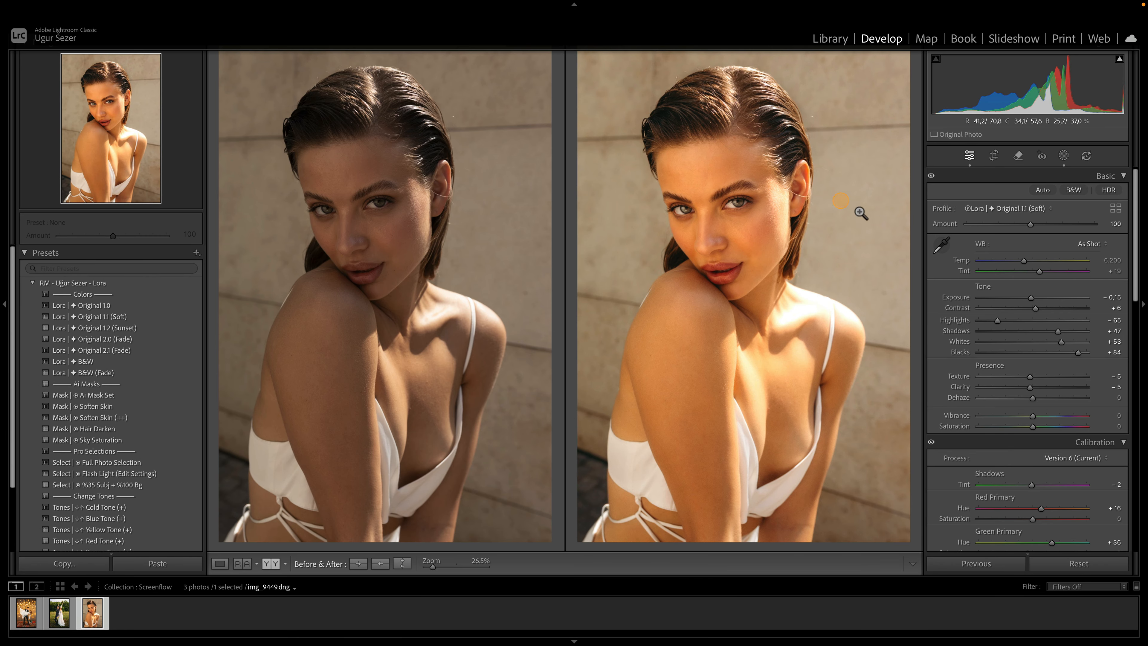
{"action": "left_click", "coordinate": [691, 197]}
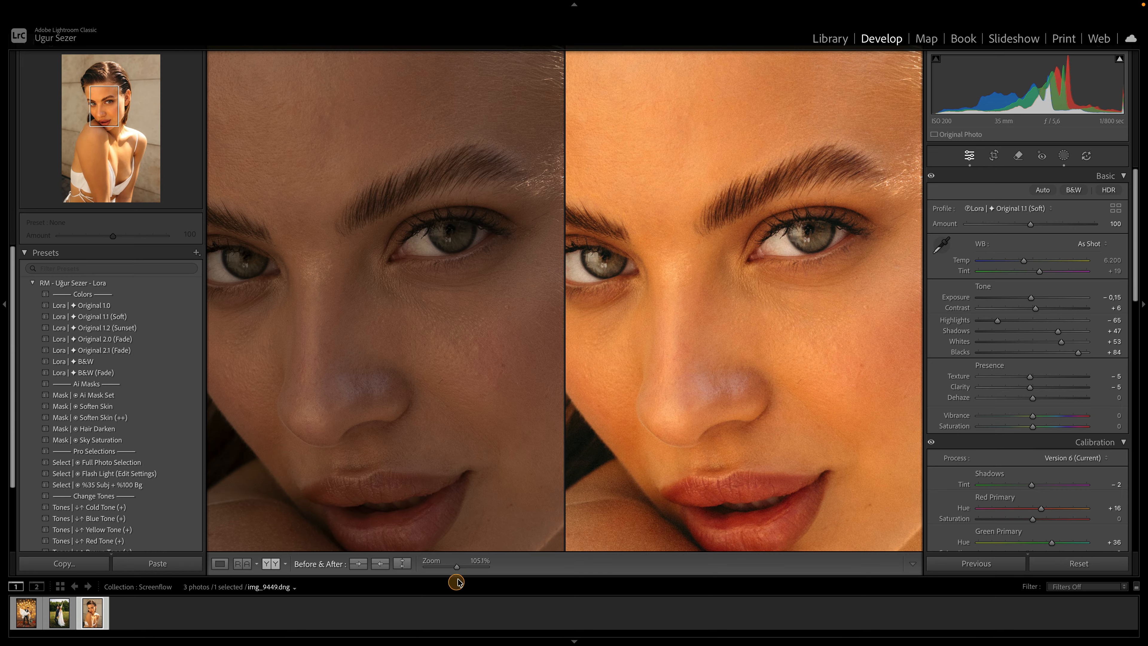
{"action": "left_click_drag", "start_coordinate": [451, 565], "coordinate": [442, 564]}
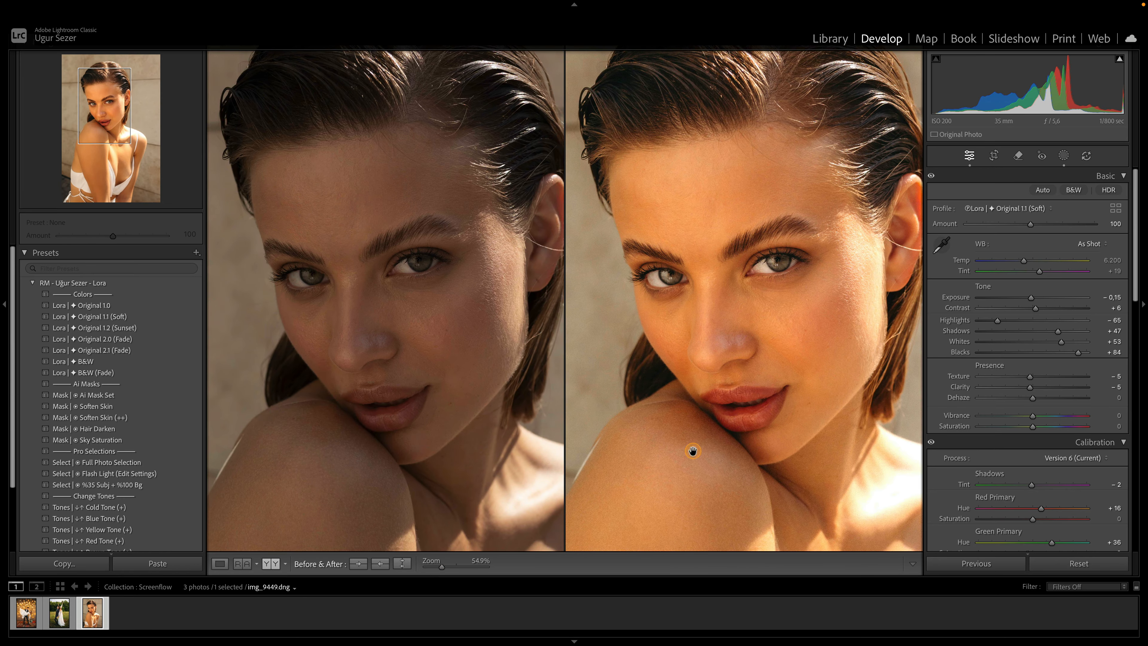
{"action": "left_click_drag", "start_coordinate": [693, 450], "coordinate": [687, 290]}
{"action": "left_click", "coordinate": [738, 323]}
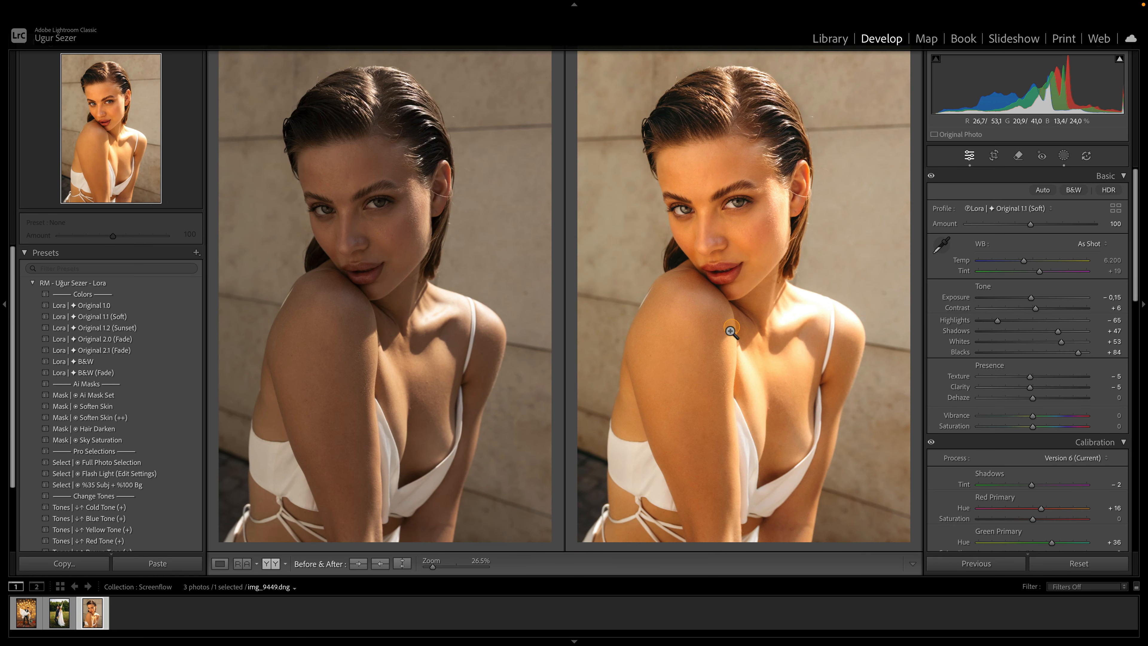
{"action": "key", "text": "y"}
Reset all edits and undo the reset several times to compare the original with the retouched portrait
{"action": "left_click", "coordinate": [1097, 559]}
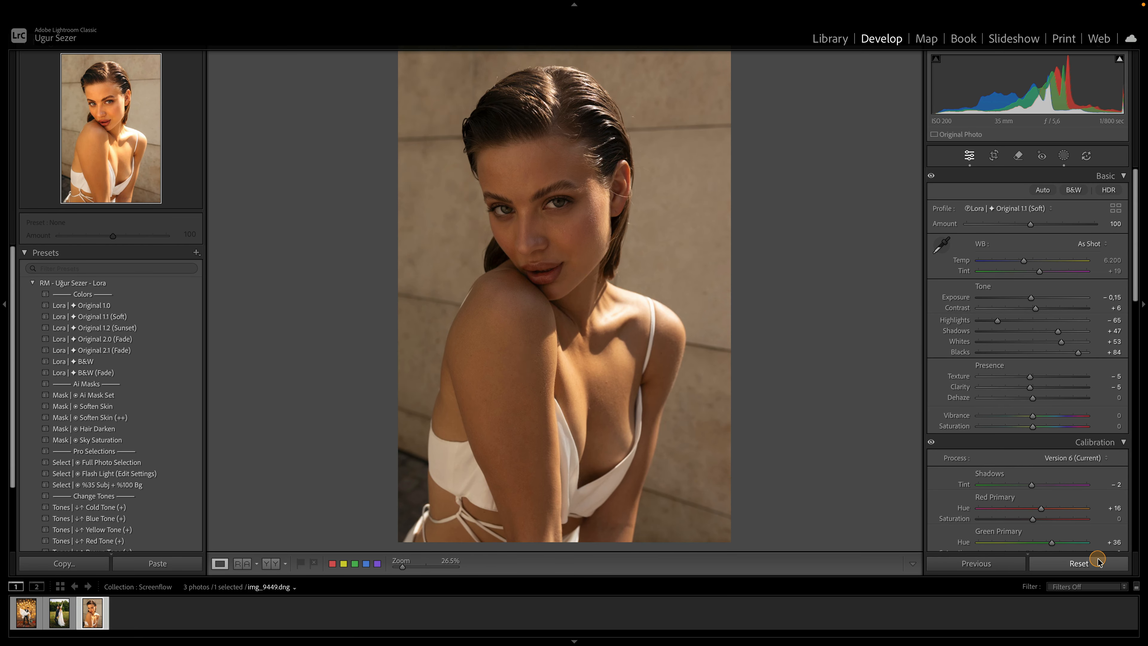
{"action": "key", "text": "super+z"}
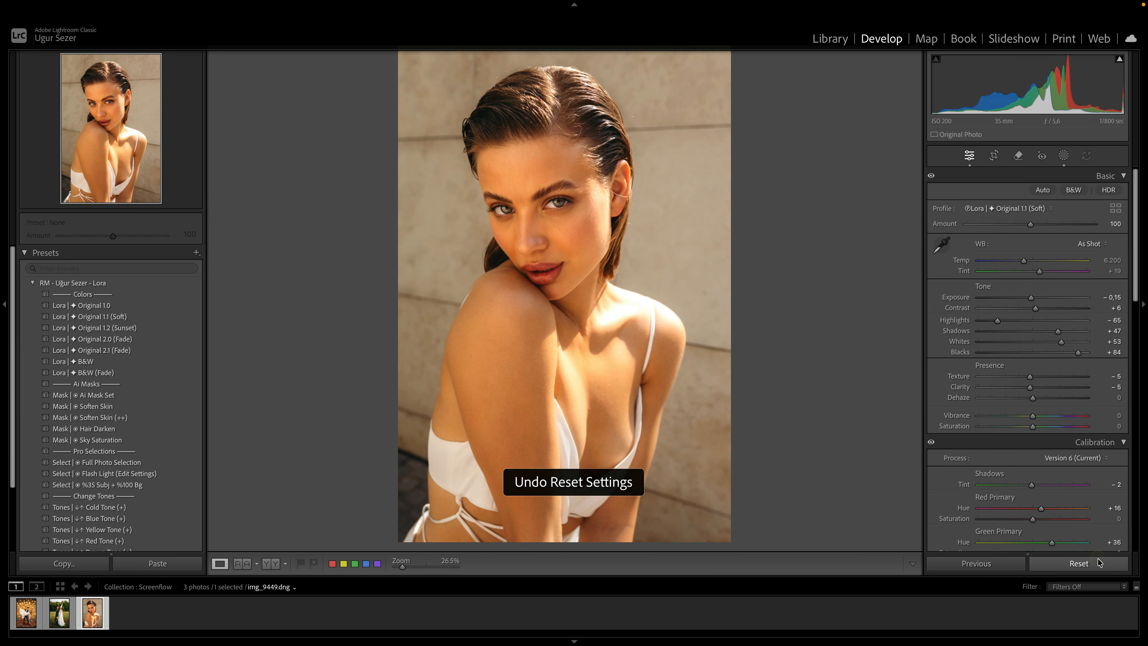
{"action": "left_click", "coordinate": [1100, 562]}
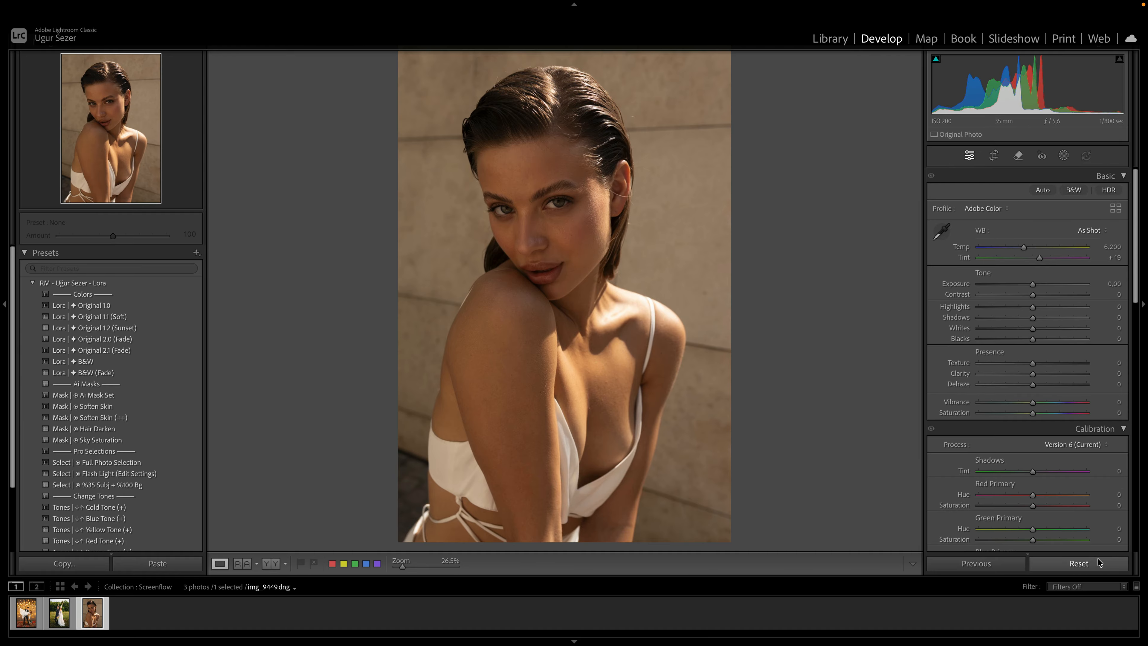
{"action": "key", "text": "super+z"}
{"action": "key", "text": "y"}
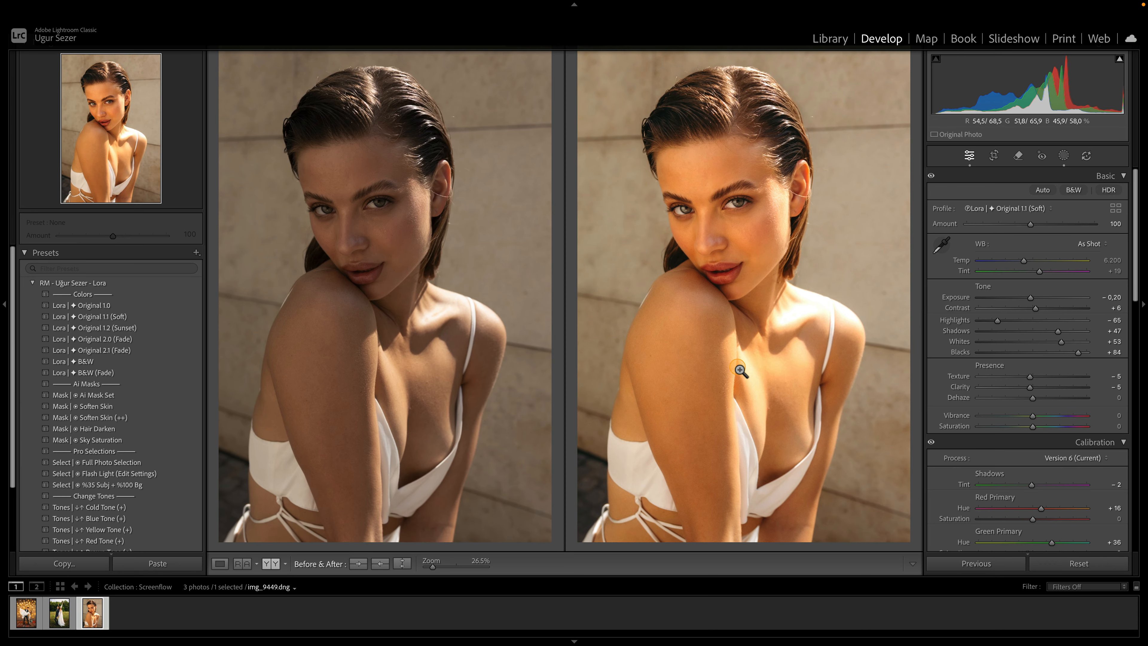
{"action": "key", "text": "y"}
{"action": "left_click", "coordinate": [1092, 562]}
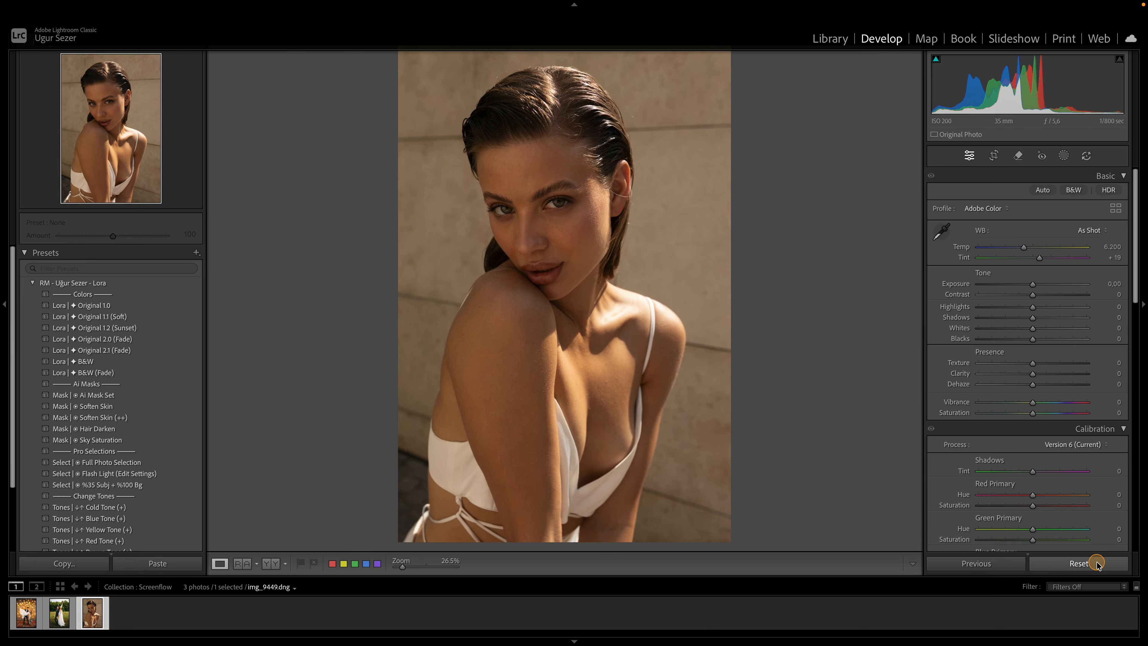
{"action": "key", "text": "super+z"}
{"action": "left_click", "coordinate": [1097, 563]}
{"action": "key", "text": "super+z"}
Inspect the before and after views side by side with the lights out, examining face and body details, and return to the single view
{"action": "key", "text": "y"}
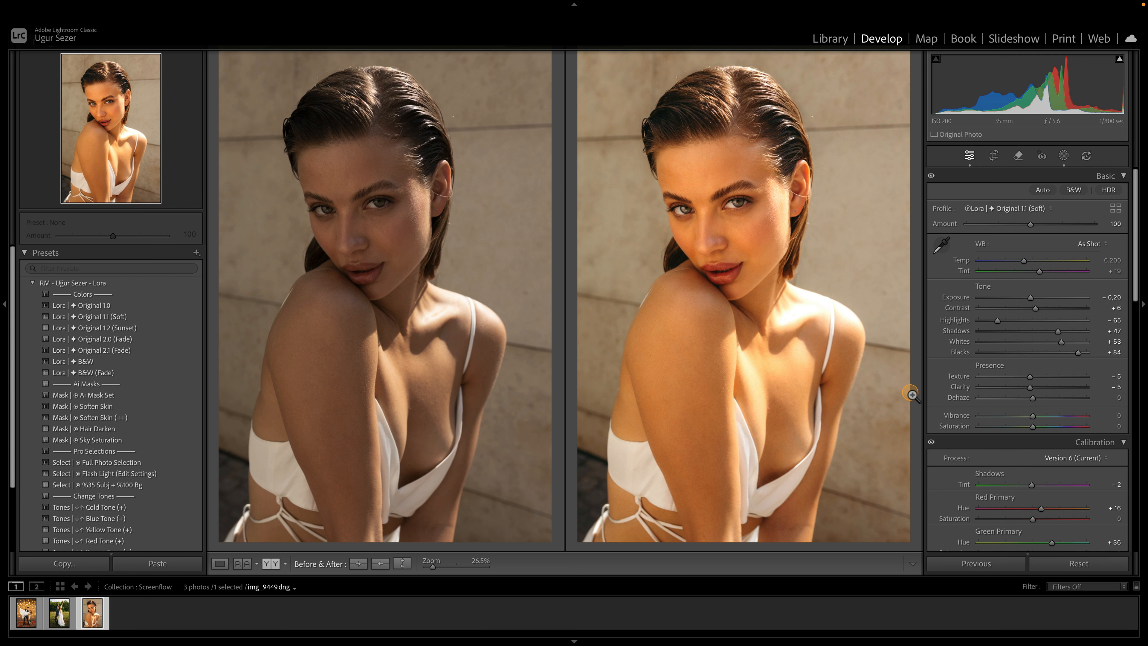
{"action": "key", "text": "l"}
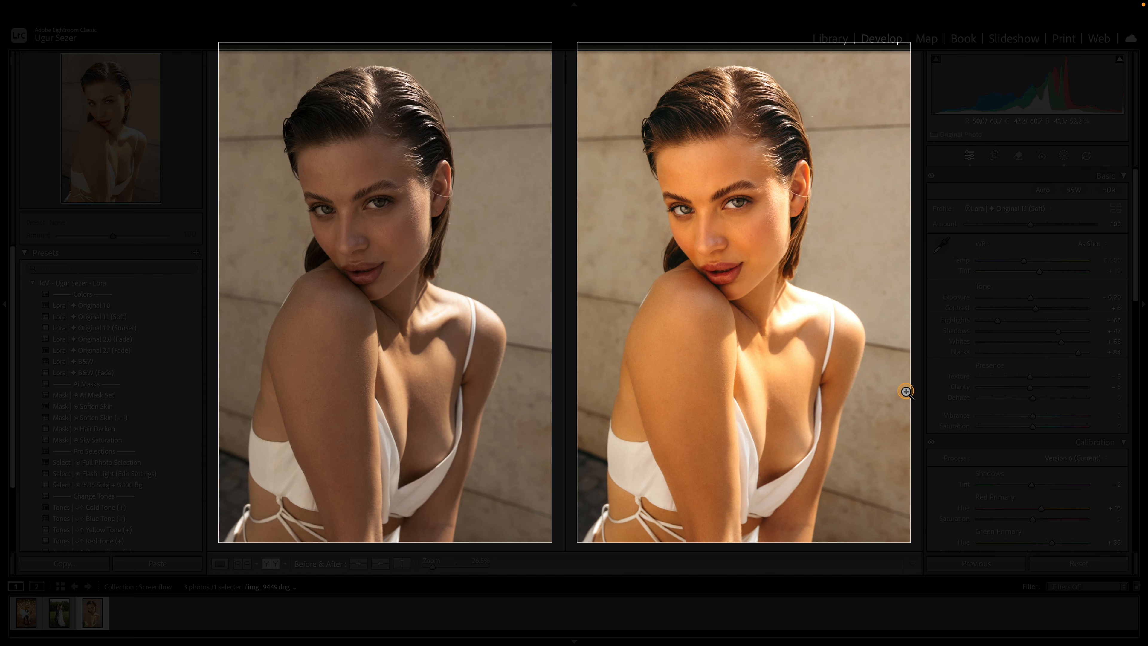
{"action": "key", "text": "l"}
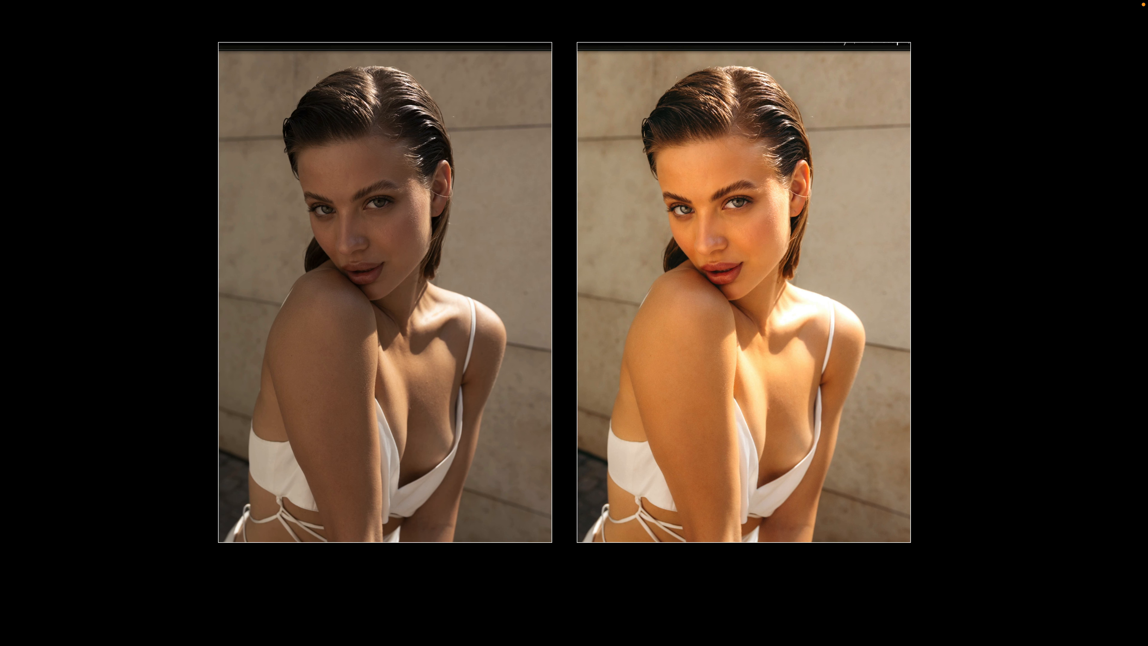
{"action": "left_click", "coordinate": [782, 226]}
{"action": "left_click_drag", "start_coordinate": [715, 287], "coordinate": [850, 213]}
{"action": "left_click_drag", "start_coordinate": [814, 302], "coordinate": [783, 334]}
{"action": "left_click_drag", "start_coordinate": [806, 404], "coordinate": [912, 323]}
{"action": "left_click_drag", "start_coordinate": [792, 378], "coordinate": [676, 194]}
{"action": "left_click_drag", "start_coordinate": [766, 298], "coordinate": [668, 213]}
{"action": "left_click_drag", "start_coordinate": [784, 229], "coordinate": [941, 227]}
{"action": "left_click_drag", "start_coordinate": [785, 397], "coordinate": [759, 364]}
{"action": "left_click_drag", "start_coordinate": [382, 186], "coordinate": [370, 498]}
{"action": "left_click", "coordinate": [698, 258]}
{"action": "key", "text": "y"}
{"action": "key", "text": "l"}
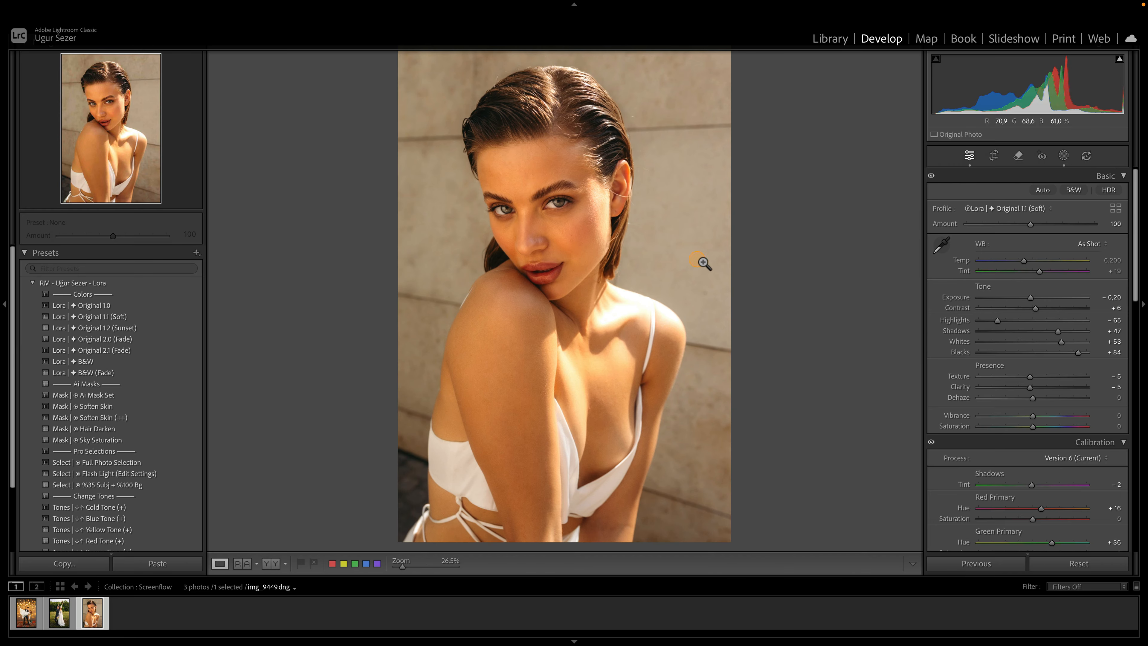
Check the unedited portrait once more in the single view by resetting all settings and undoing that reset
{"action": "left_click", "coordinate": [1074, 566]}
{"action": "key", "text": "ctrl+z"}
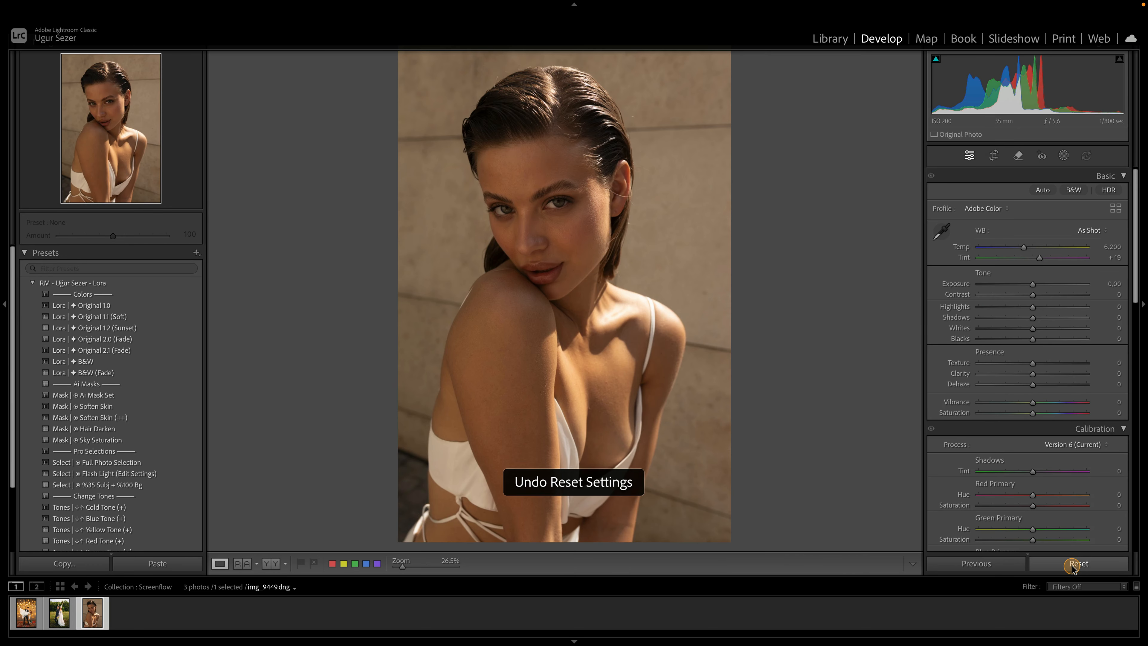